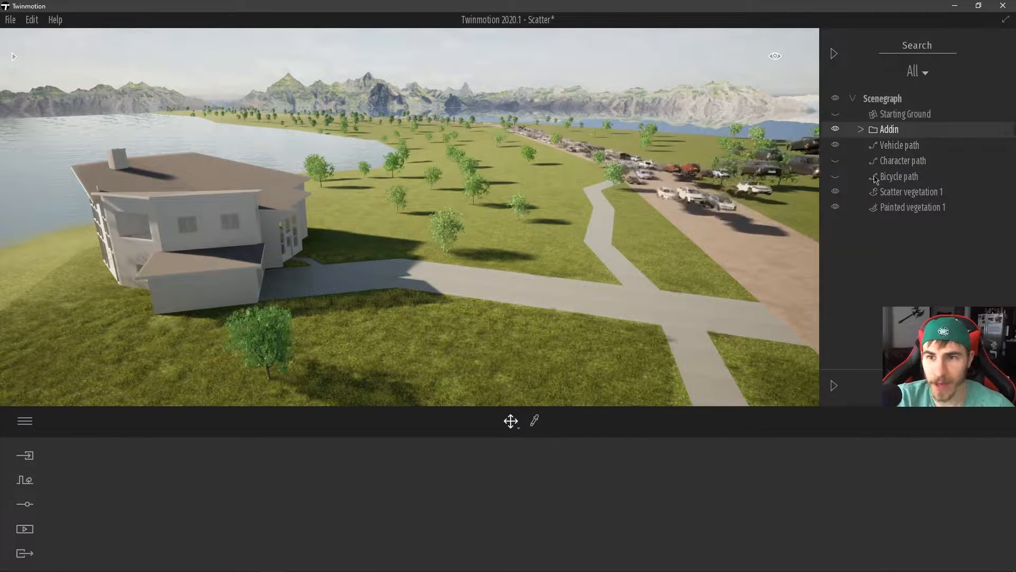
- Show the character path and the bicycle path in the scene
right_click_drag(591, 242, 654, 223)
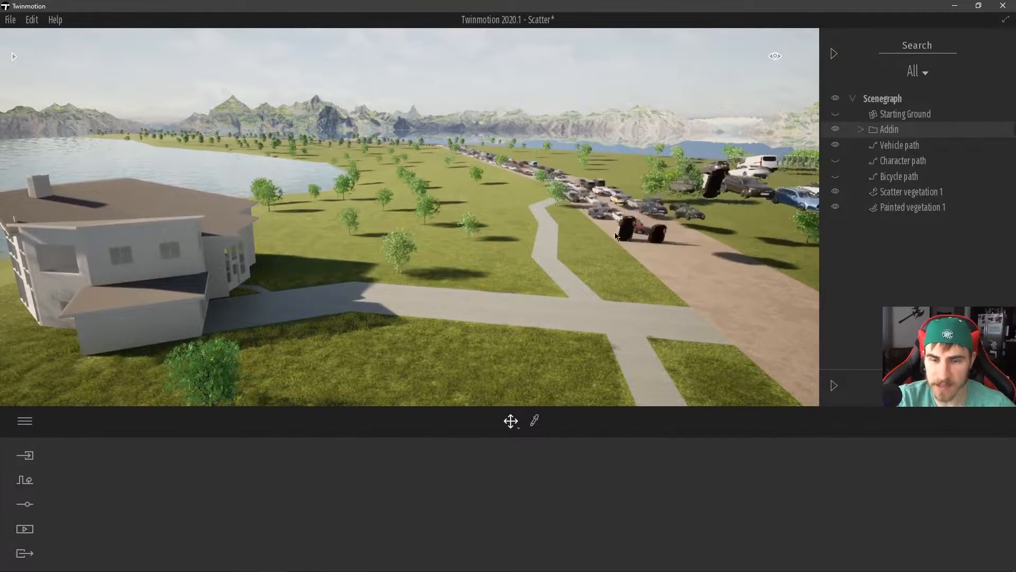
right_click_drag(602, 256, 646, 263)
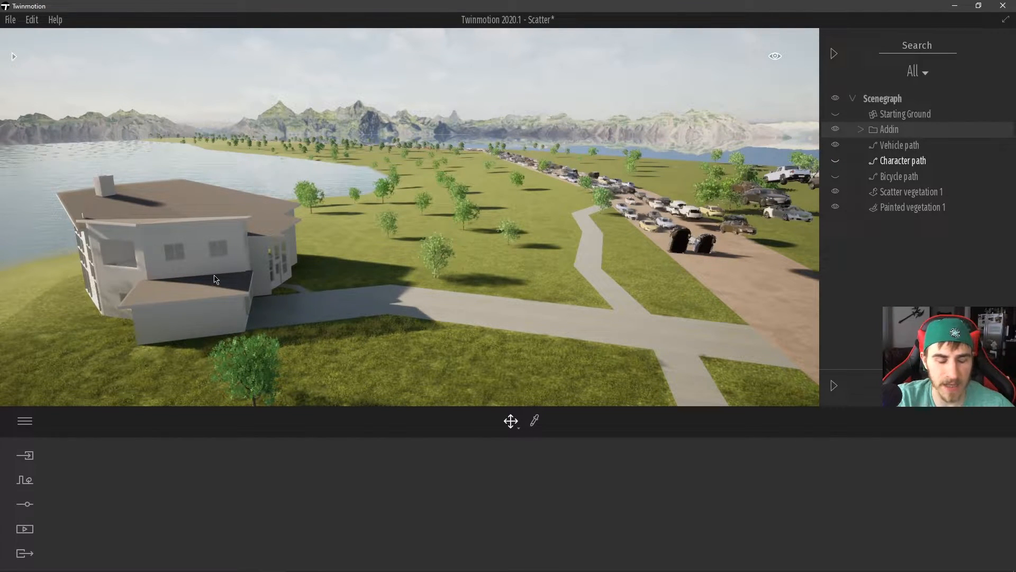
left_click(835, 161)
left_click(835, 176)
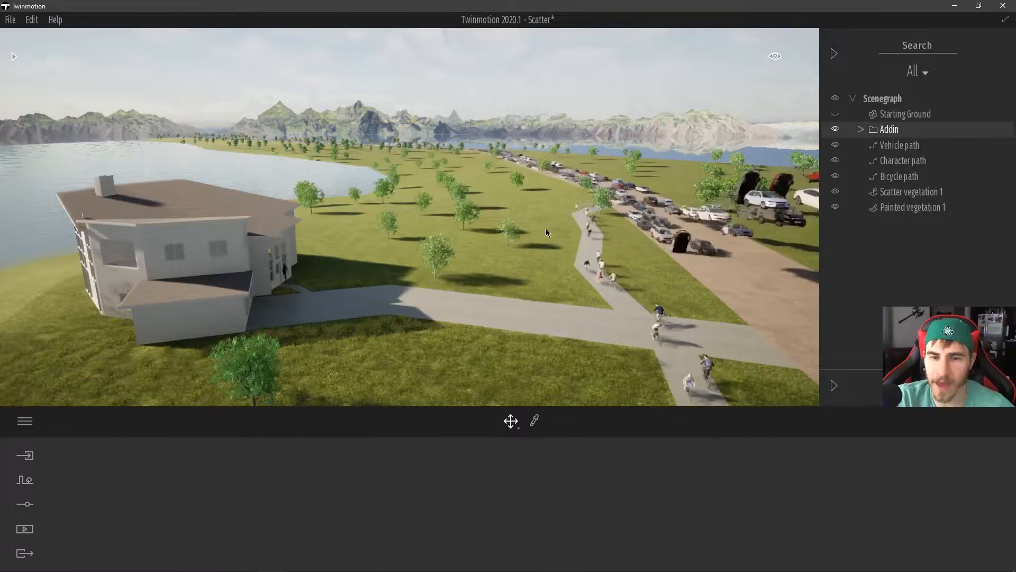
- Hide the vehicle, character and bicycle paths and collapse the scene hierarchy
left_click(836, 145)
left_click(835, 161)
left_click(835, 177)
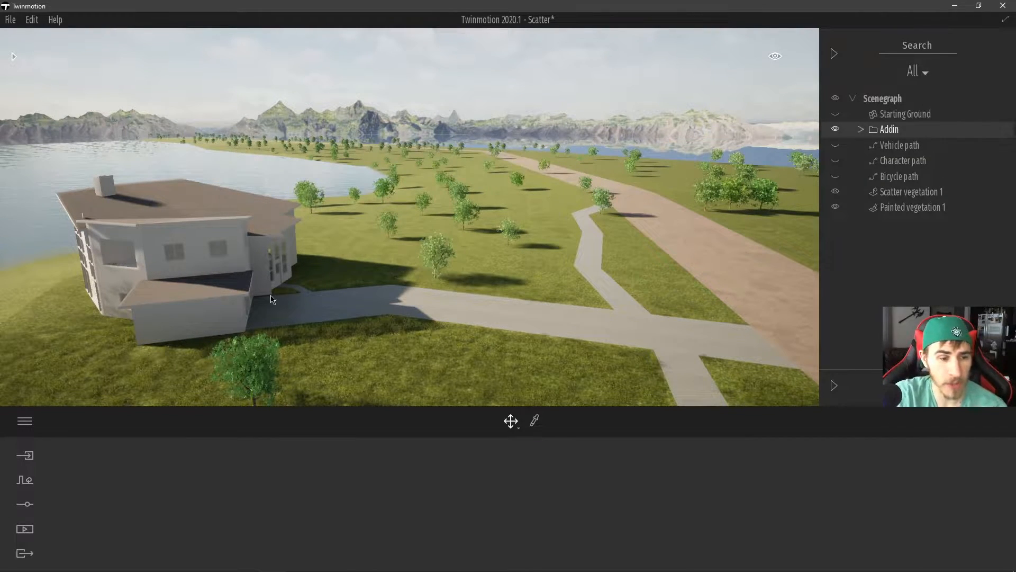
left_click(835, 54)
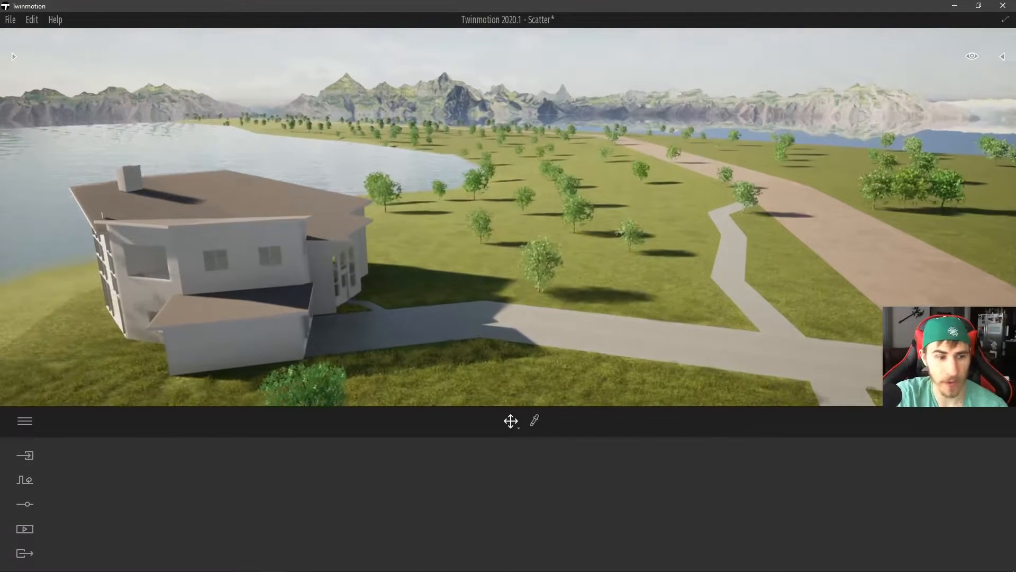
- Start a custom path on the lawn in front of the house, from beside the tree to a second point near the driveway
left_click(25, 481)
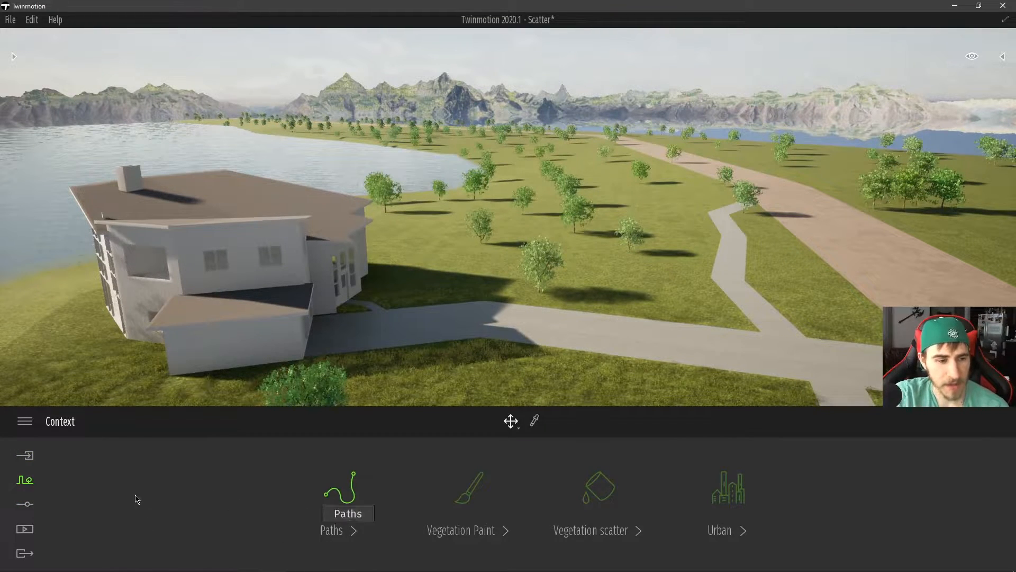
left_click(358, 509)
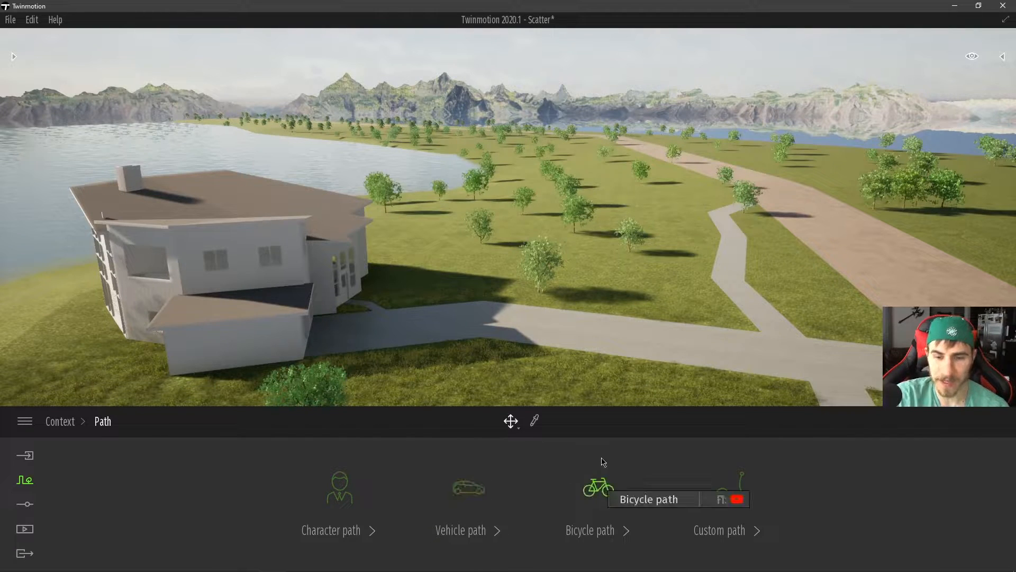
left_click(734, 497)
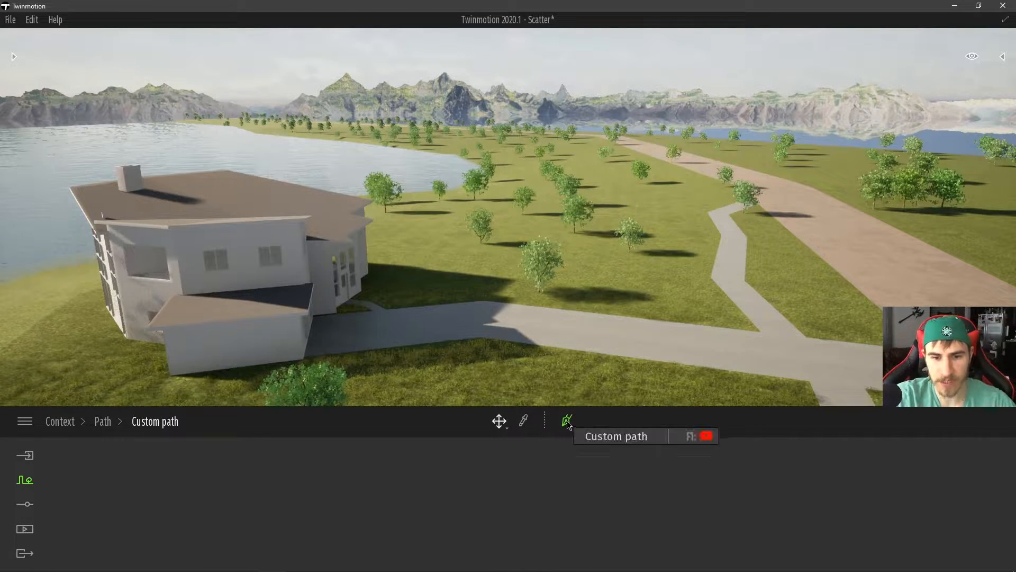
key("d")
right_click_drag(585, 359, 365, 388)
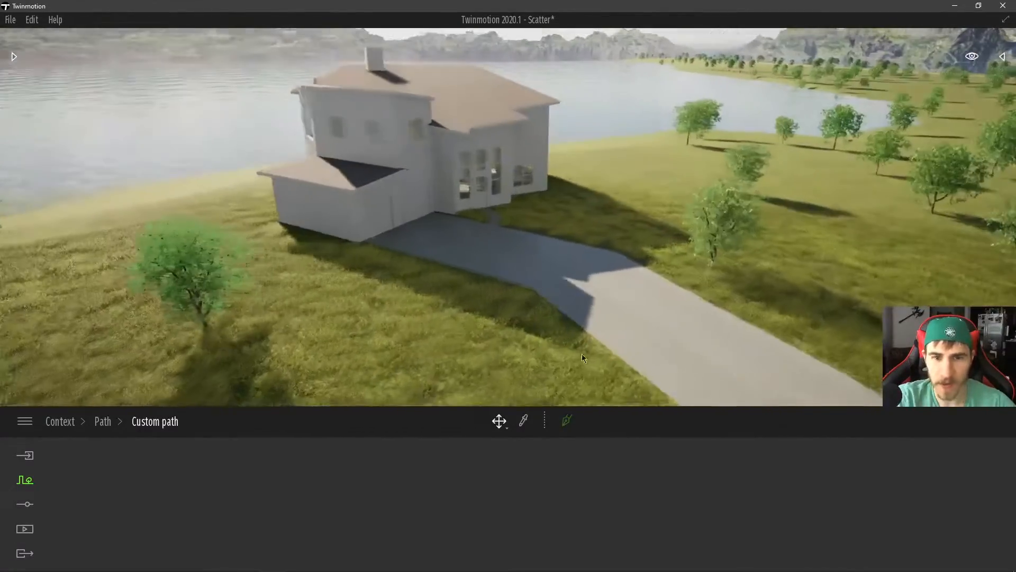
right_click_drag(541, 305, 535, 294)
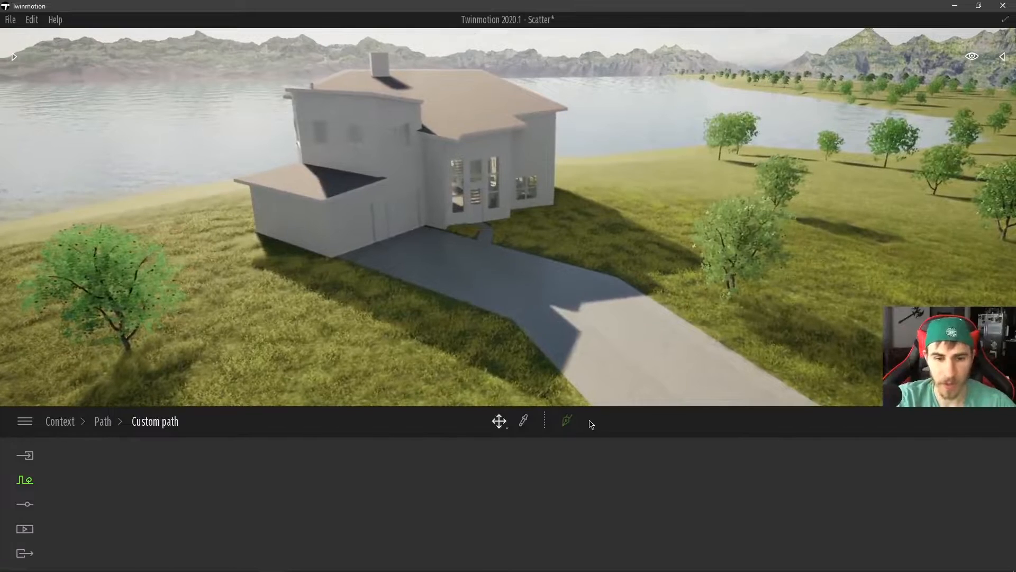
left_click(567, 420)
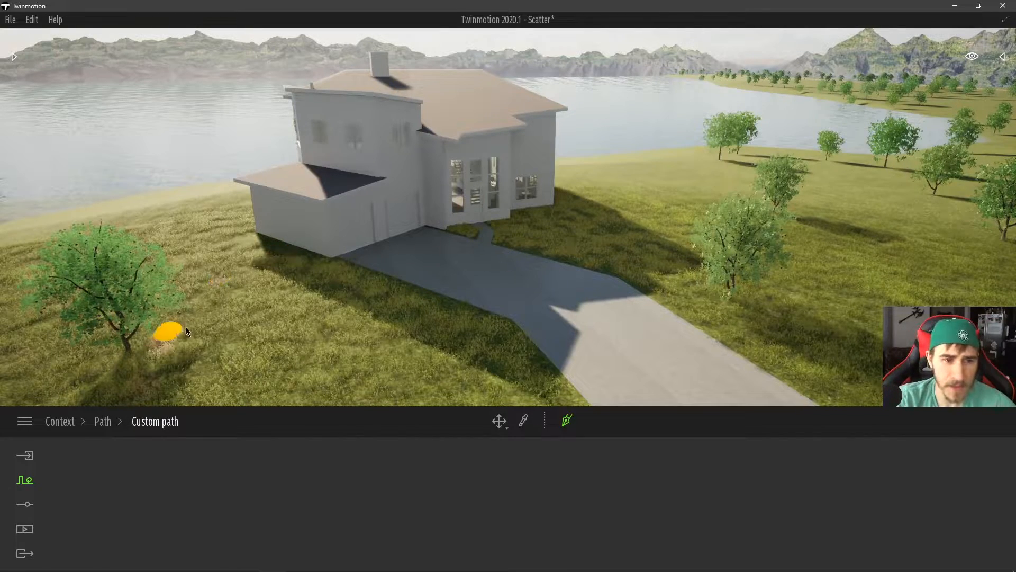
scroll(493, 222, "down", 1)
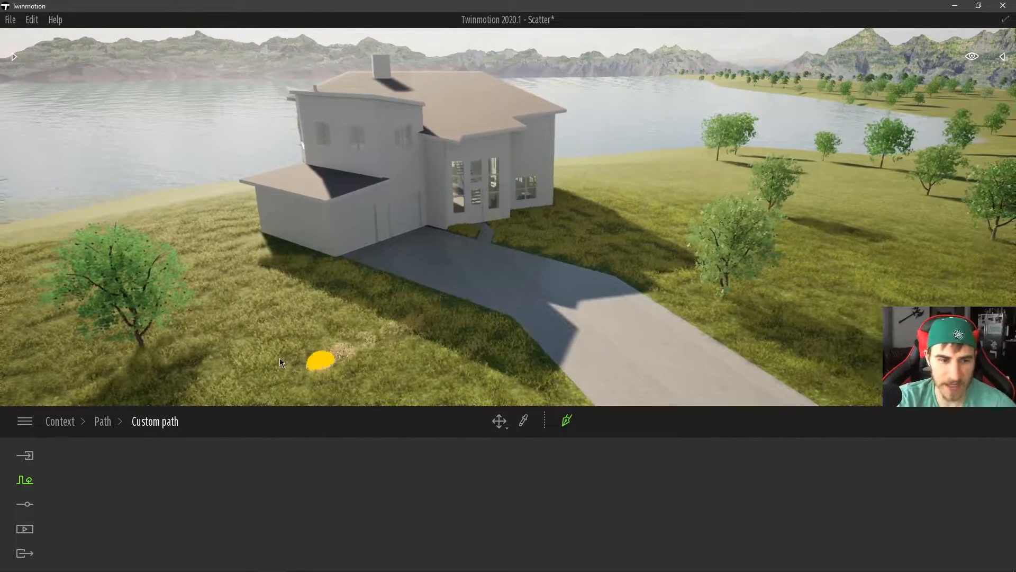
left_click(224, 319)
left_click(423, 378)
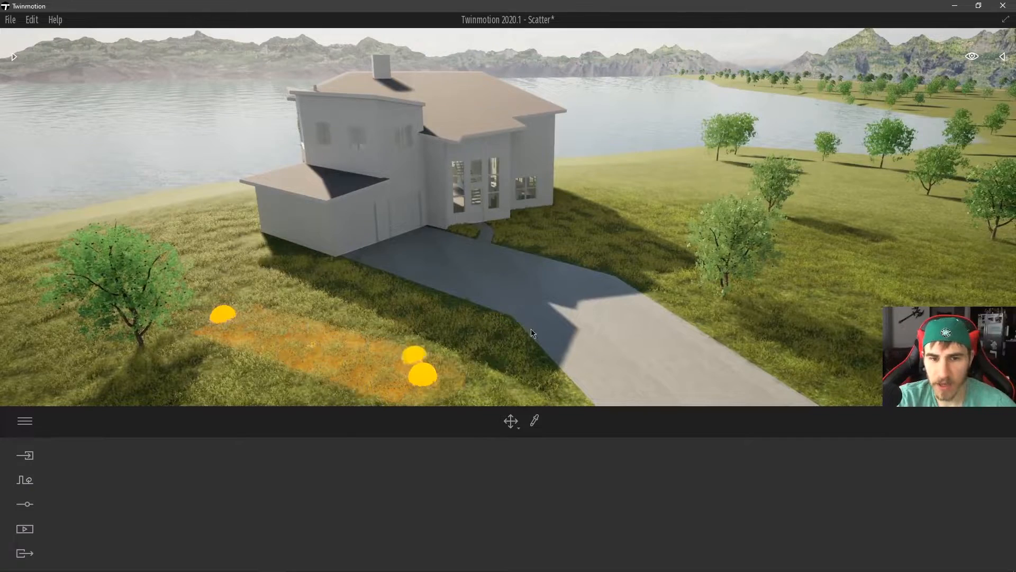
- Extend the custom path across the driveway, around the trees and back to the garage front, and finish drawing it
left_click(578, 299)
left_click(797, 362)
left_click(907, 266)
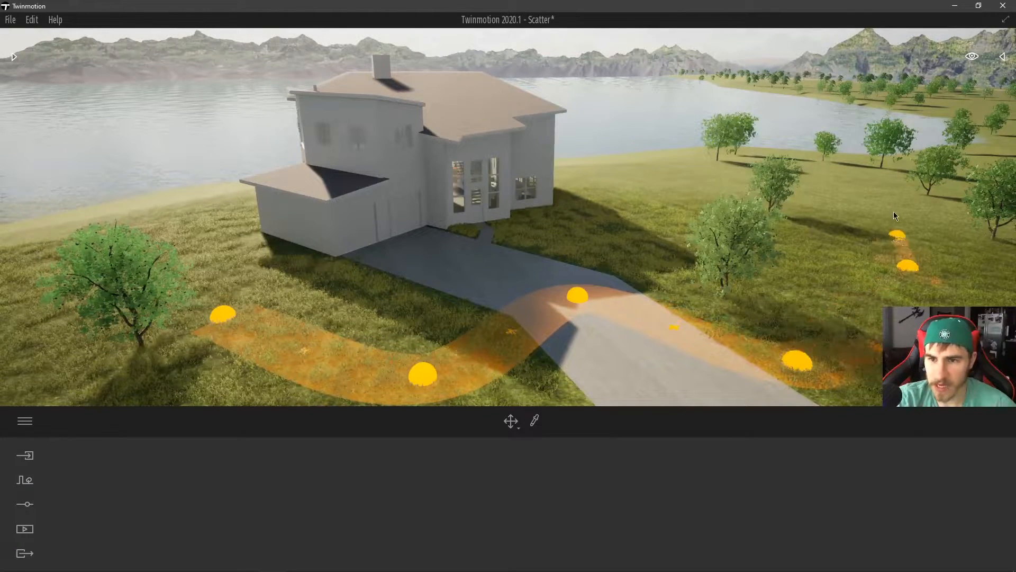
left_click(857, 190)
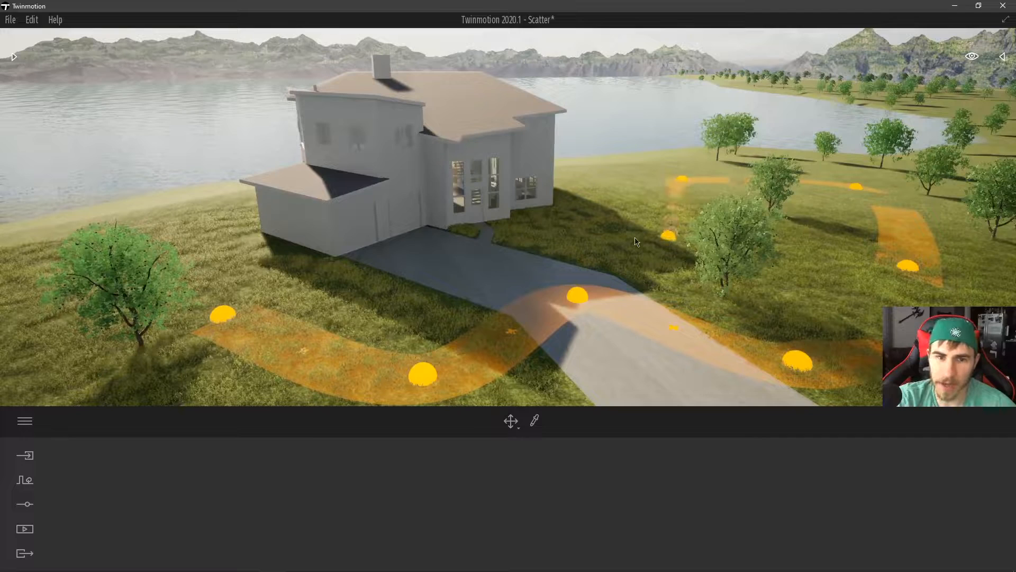
left_click(473, 247)
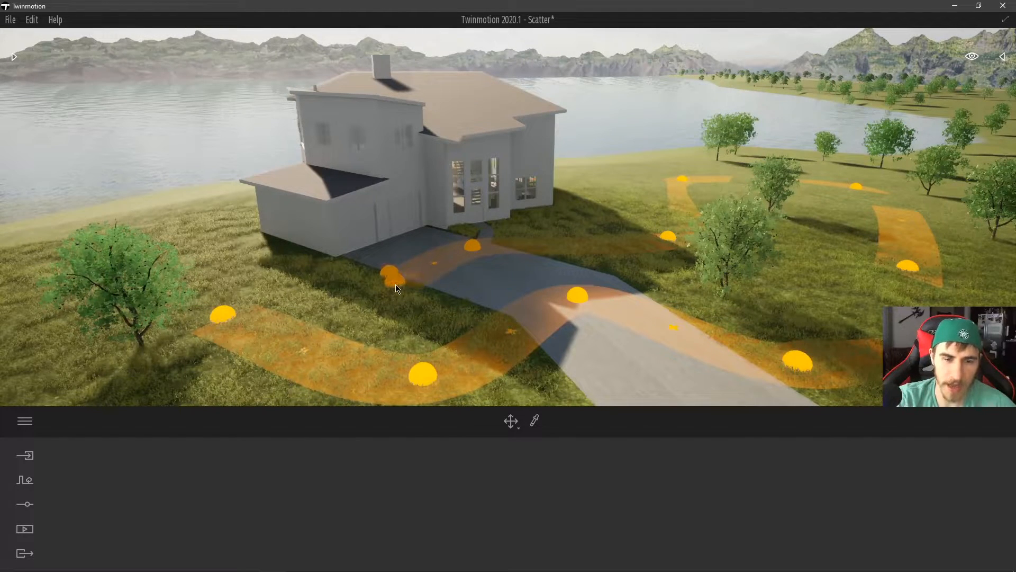
key("Escape")
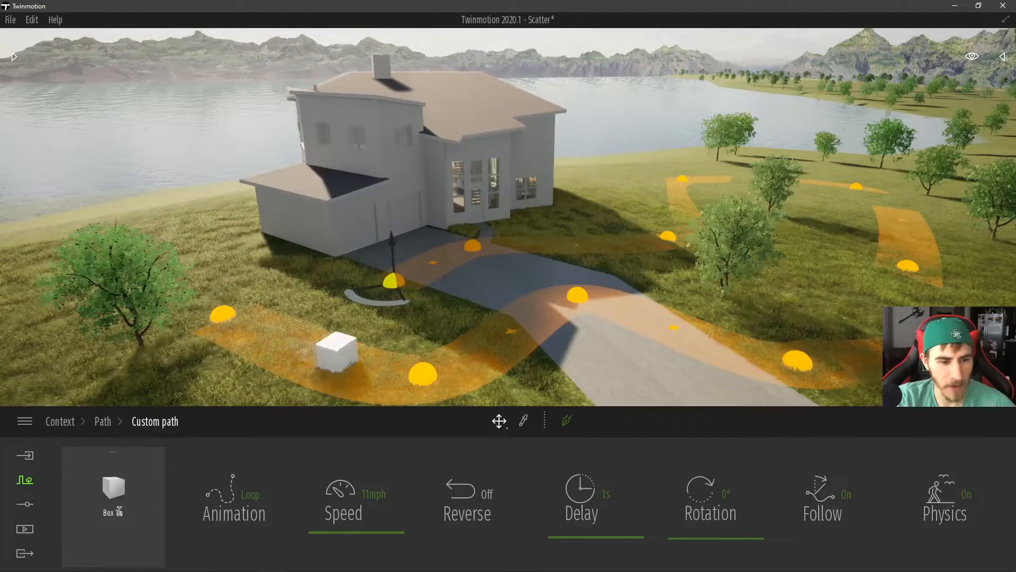
- Replace the box moving along the custom path with the Pyramid 1m primitive from the object library
left_click(14, 57)
left_click(31, 79)
left_click(30, 79)
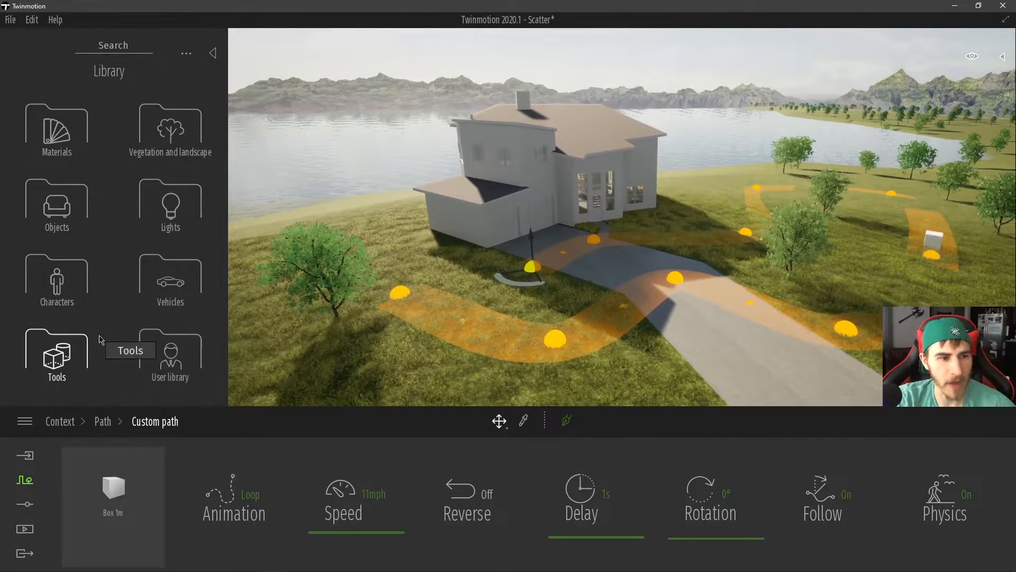
left_click(58, 213)
left_click(49, 198)
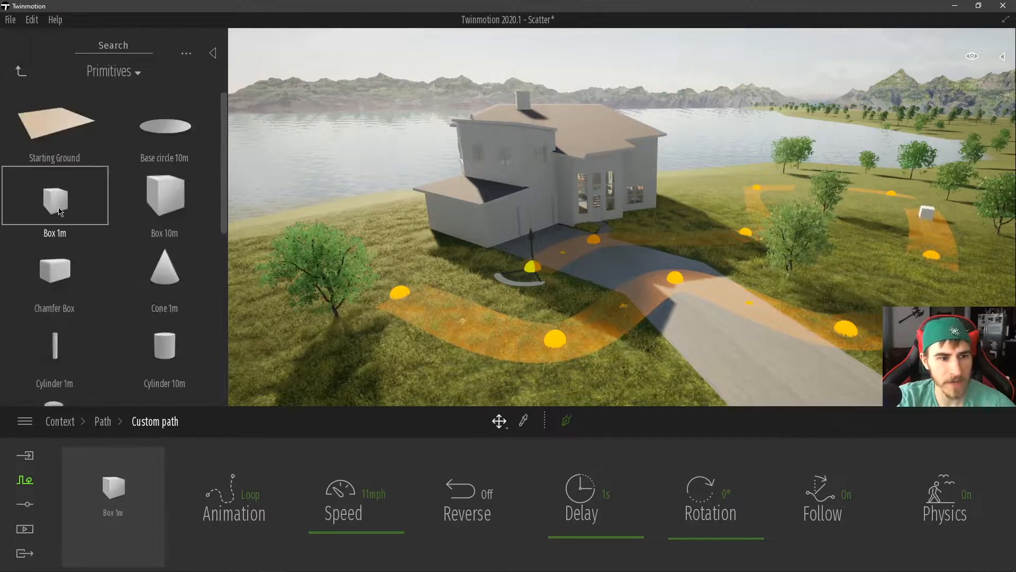
scroll(136, 302, "down", 5)
scroll(136, 302, "down", 2)
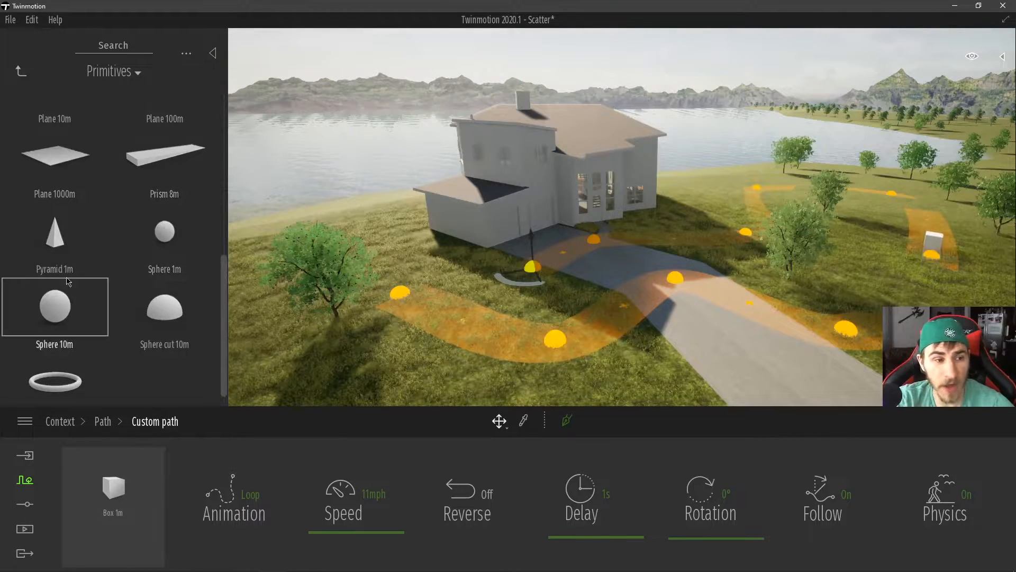
left_click_drag(37, 234, 117, 512)
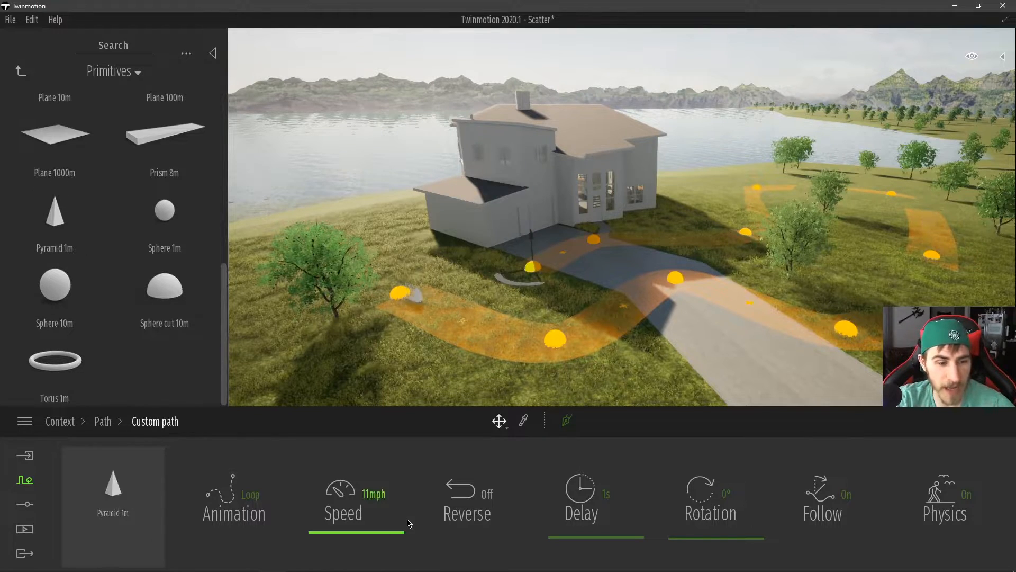
left_click(212, 53)
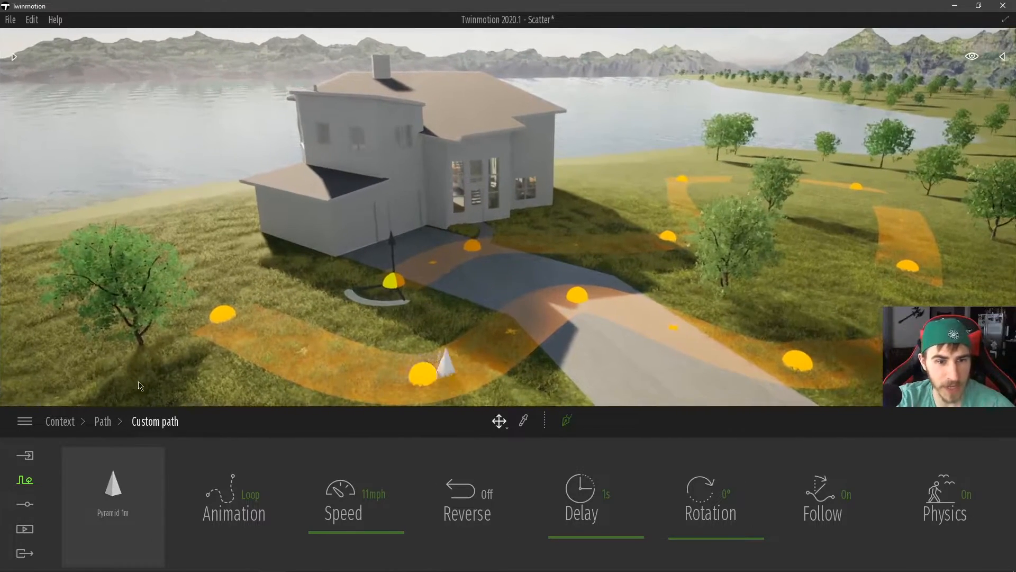
- Try the Cylinder 10m, Oil Tank and Prism 8m primitives in turn as the custom path's moving object
left_click(114, 444)
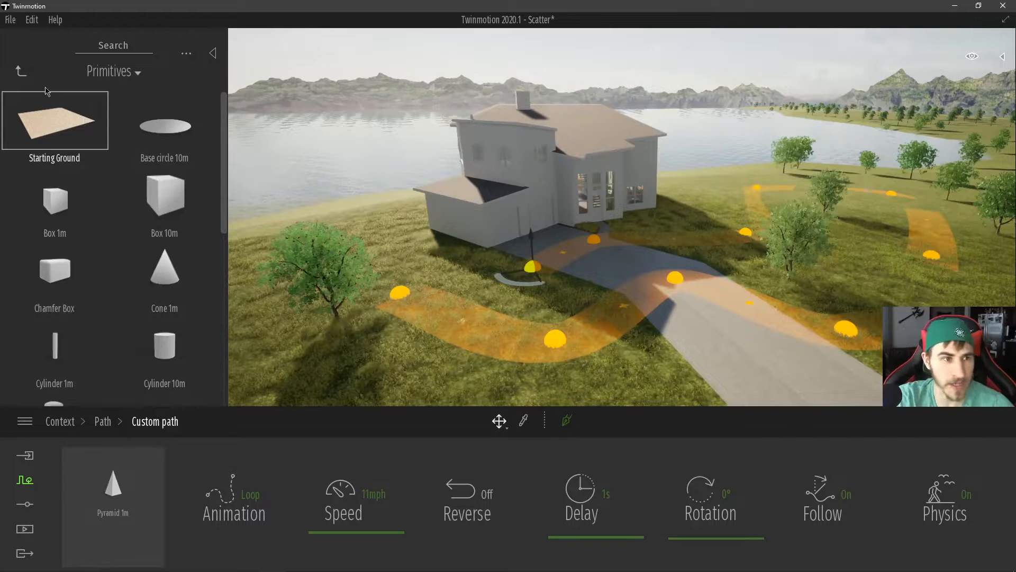
left_click_drag(164, 345, 126, 513)
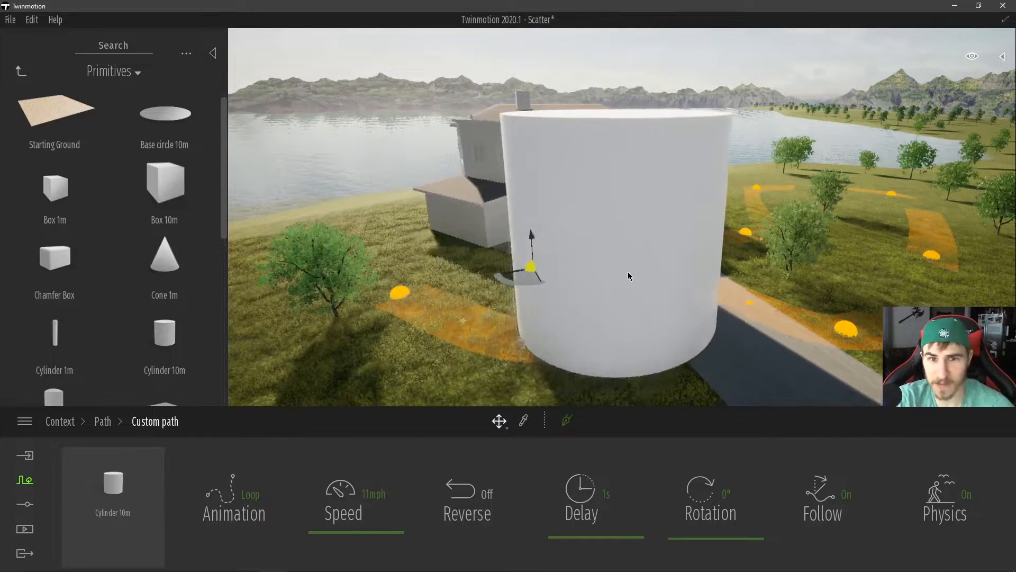
scroll(109, 306, "down", 3)
left_click_drag(55, 318, 126, 509)
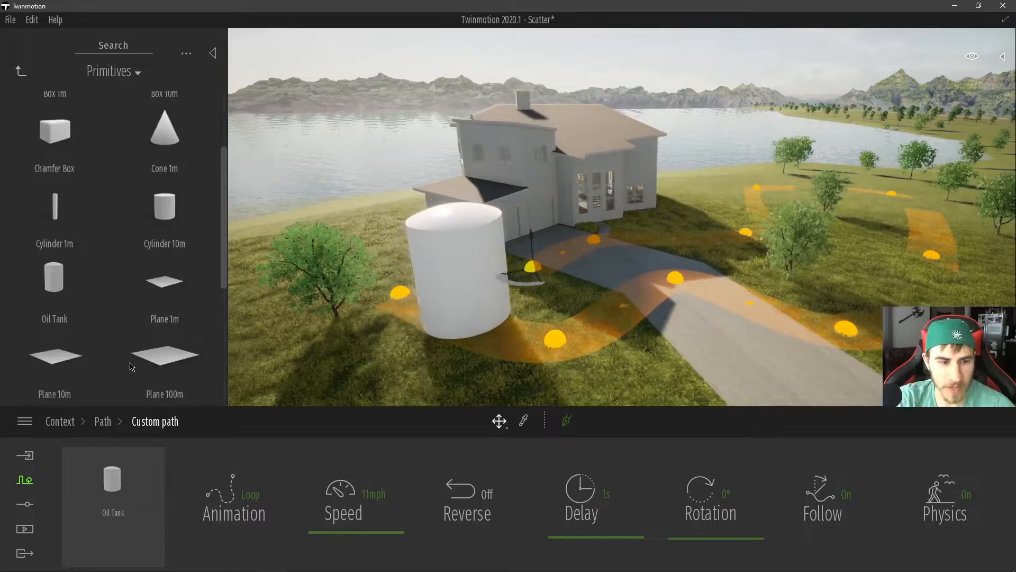
scroll(150, 382, "down", 1)
left_click_drag(151, 377, 113, 500)
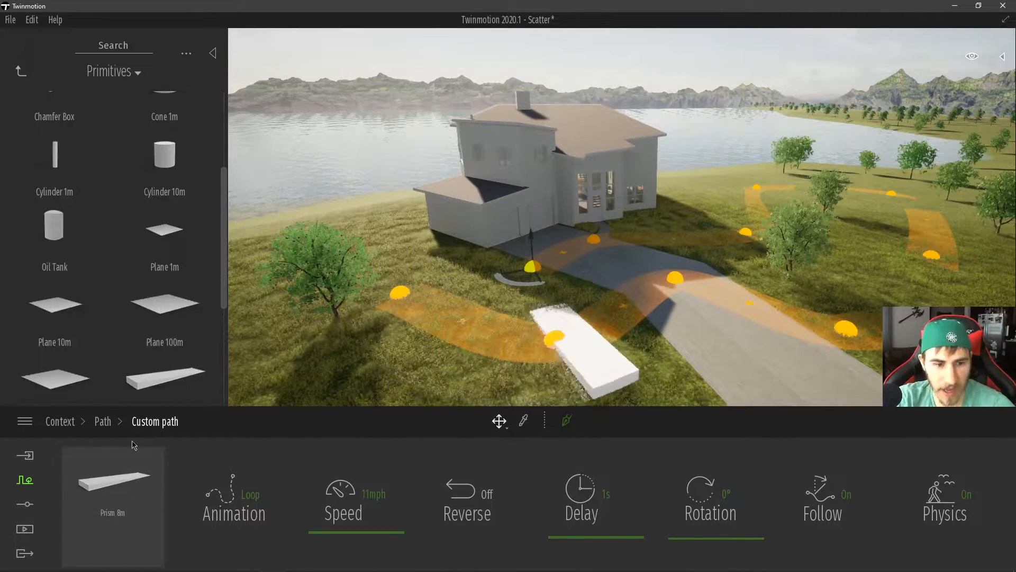
- Make the Sanitary13 toilet from the home bathroom sanitaries the object moving along the custom path
left_click(21, 71)
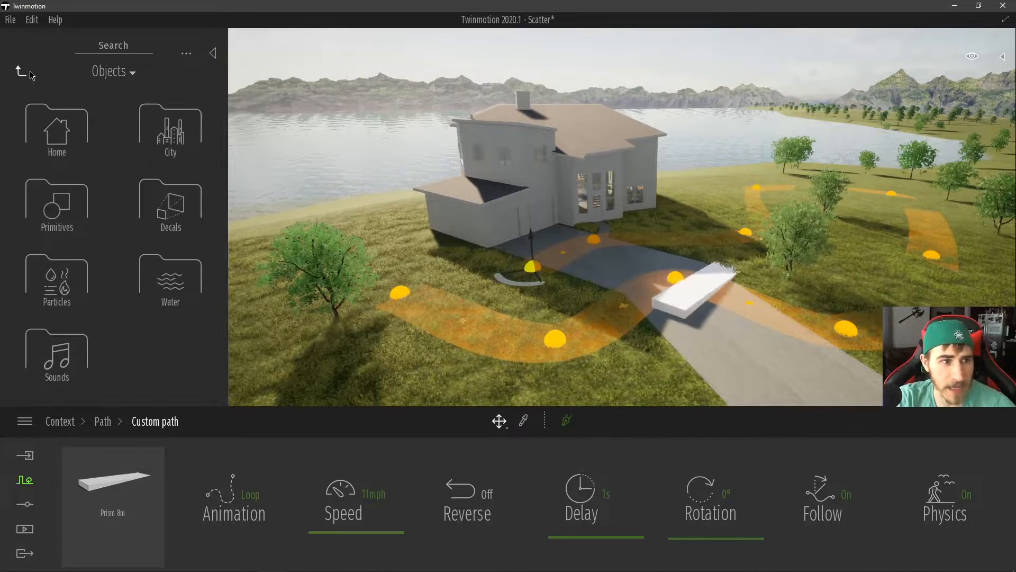
left_click(42, 146)
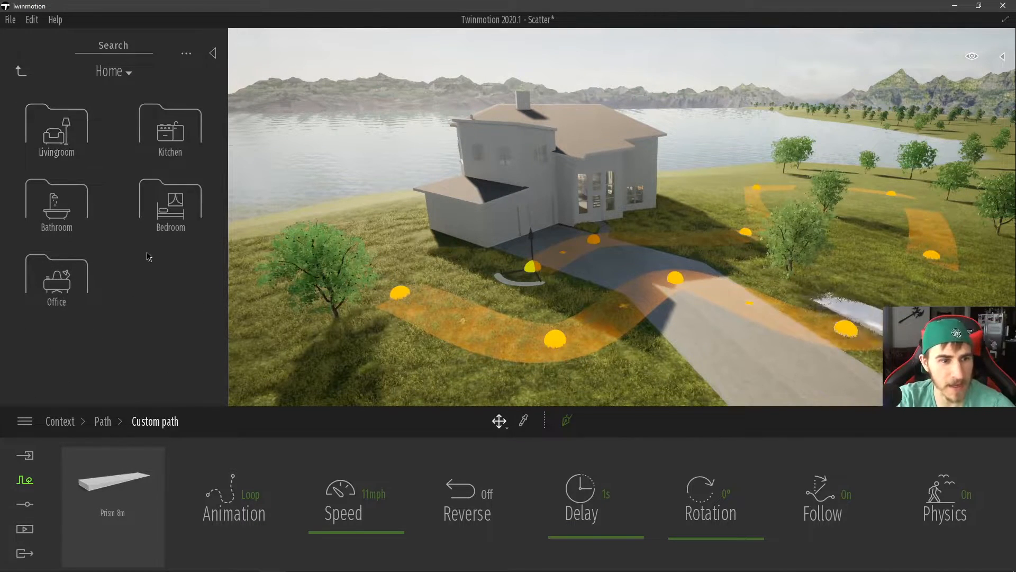
left_click(57, 201)
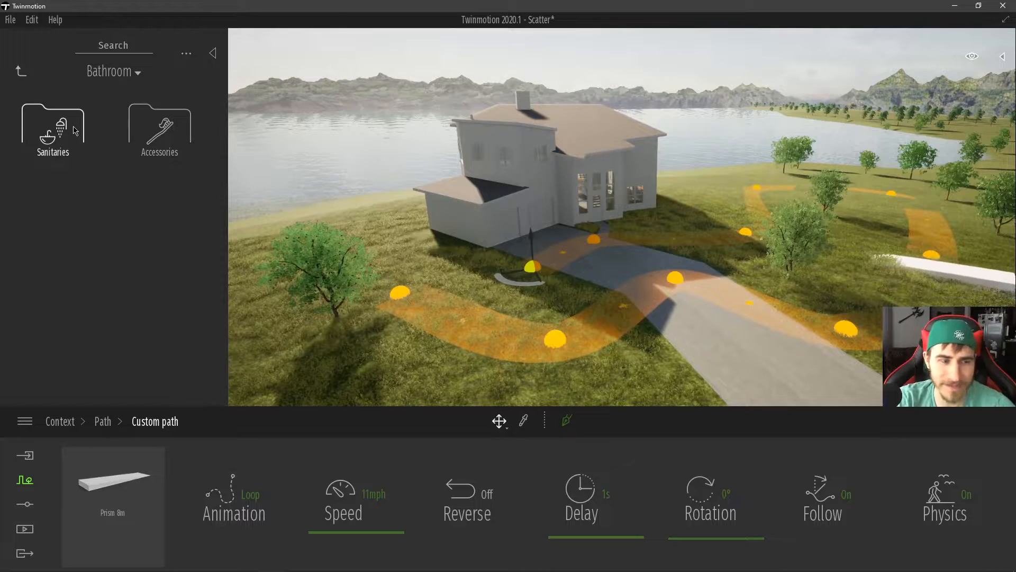
left_click(53, 130)
scroll(98, 245, "down", 3)
scroll(97, 248, "down", 4)
left_click_drag(55, 332, 100, 483)
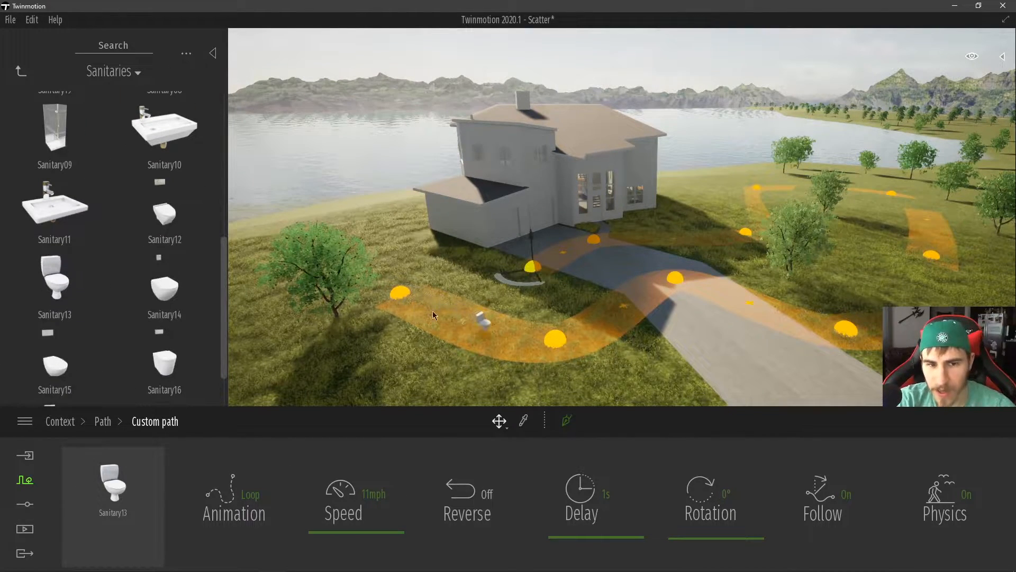
- Replace the toilet on the custom path with the Sanitary09 shower cabin
right_click_drag(425, 311, 475, 343)
key("w")
key("s")
key("w")
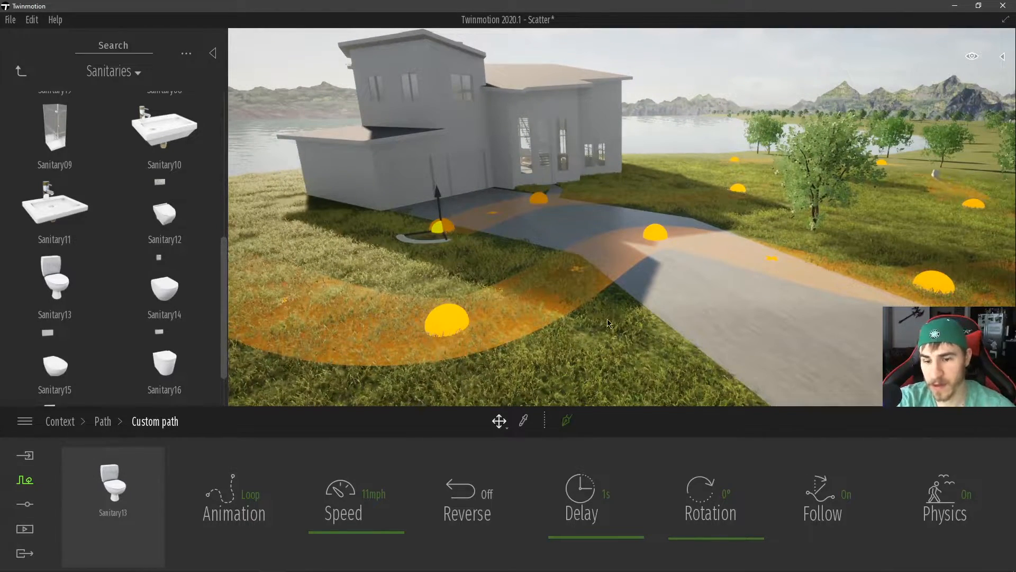
right_click_drag(595, 306, 577, 304)
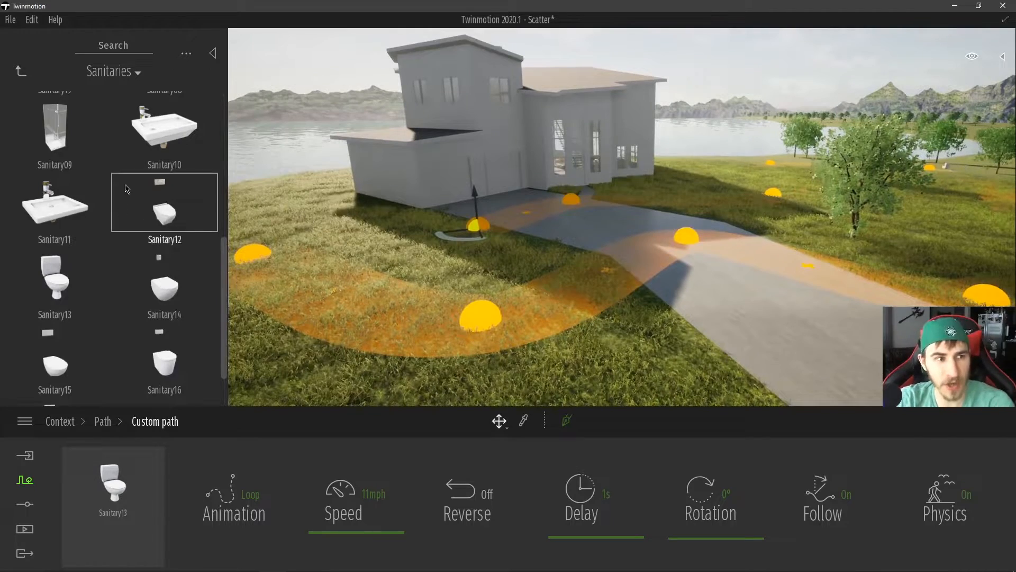
left_click_drag(61, 146, 129, 503)
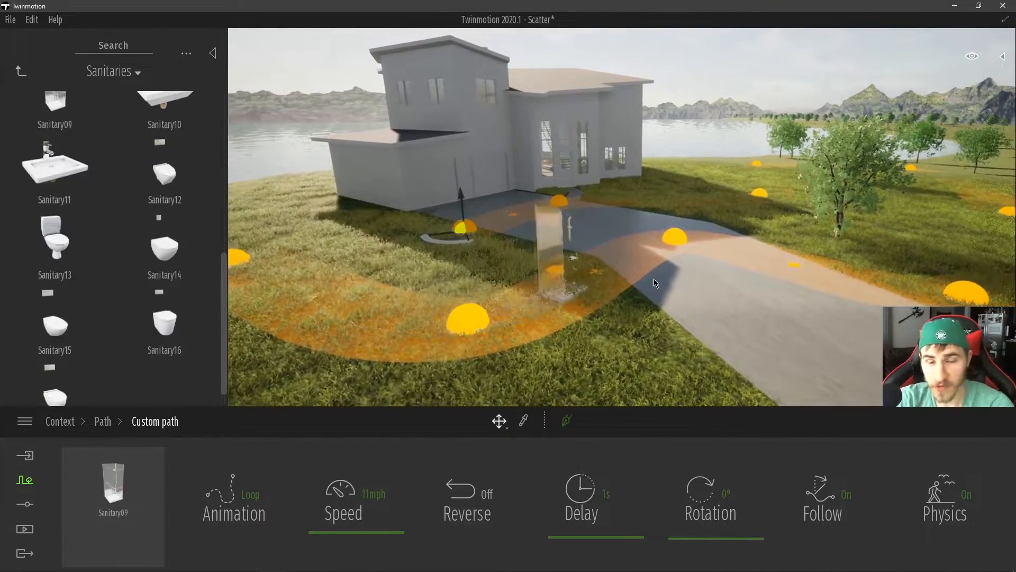
- Make Construction set 04 from the city construction objects the object moving along the custom path
left_click(16, 70)
left_click(21, 70)
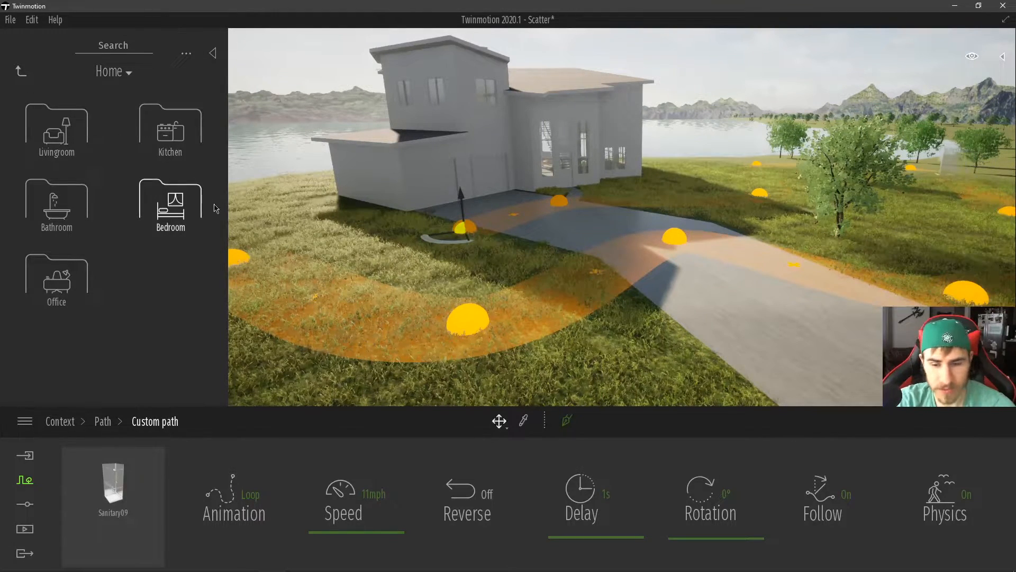
left_click(20, 72)
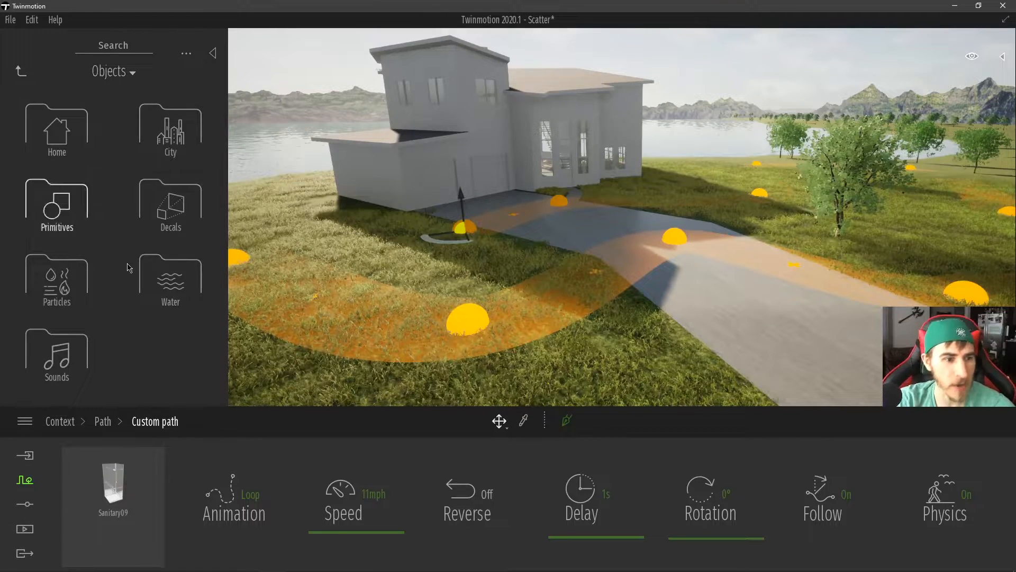
left_click(162, 138)
scroll(142, 254, "down", 2)
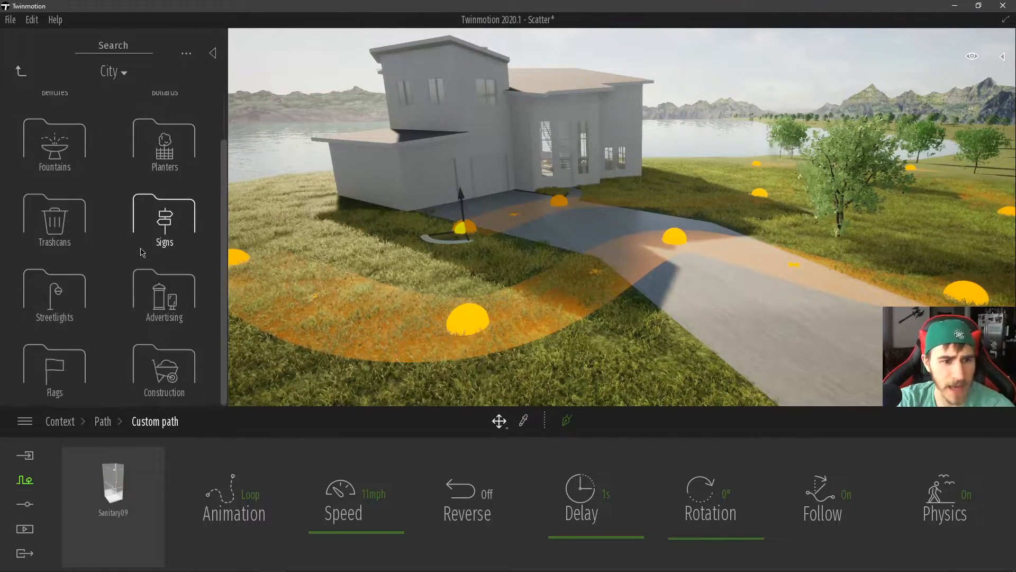
left_click(158, 354)
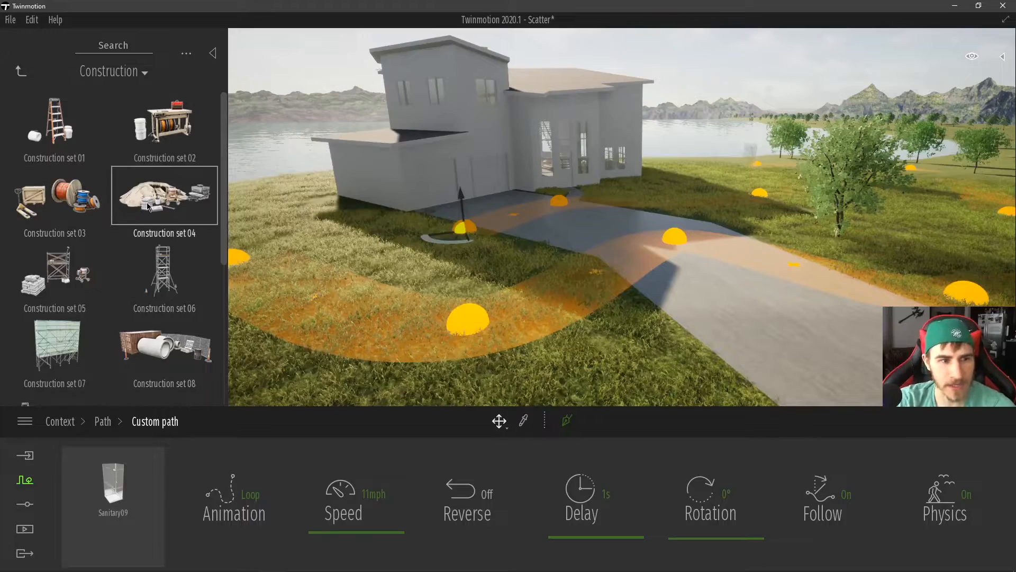
left_click_drag(148, 207, 112, 503)
- Replace the construction pile on the custom path with the Construction set 07 scaffolding
scroll(430, 304, "down", 1)
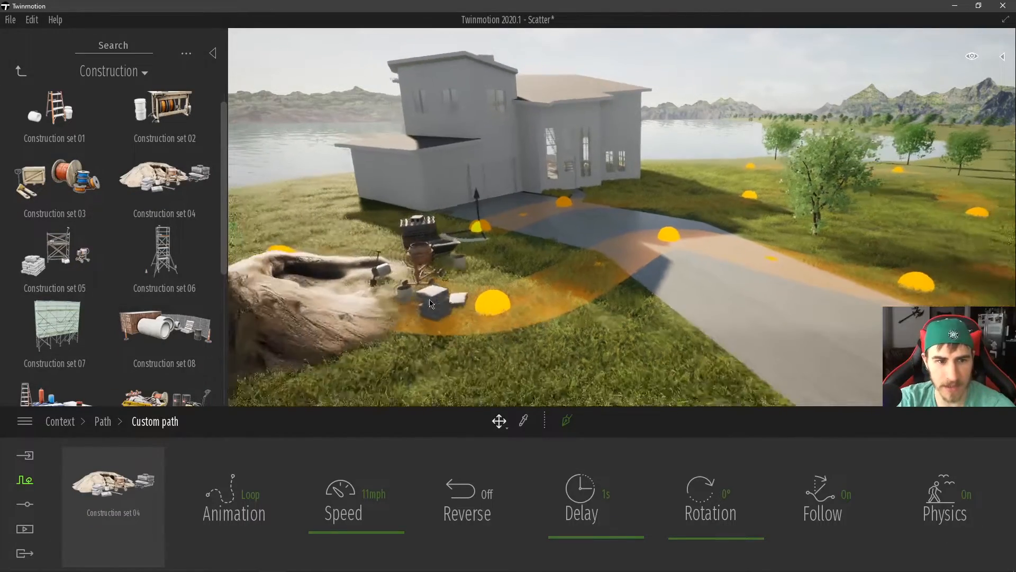
scroll(430, 304, "down", 2)
right_click_drag(464, 333, 662, 287)
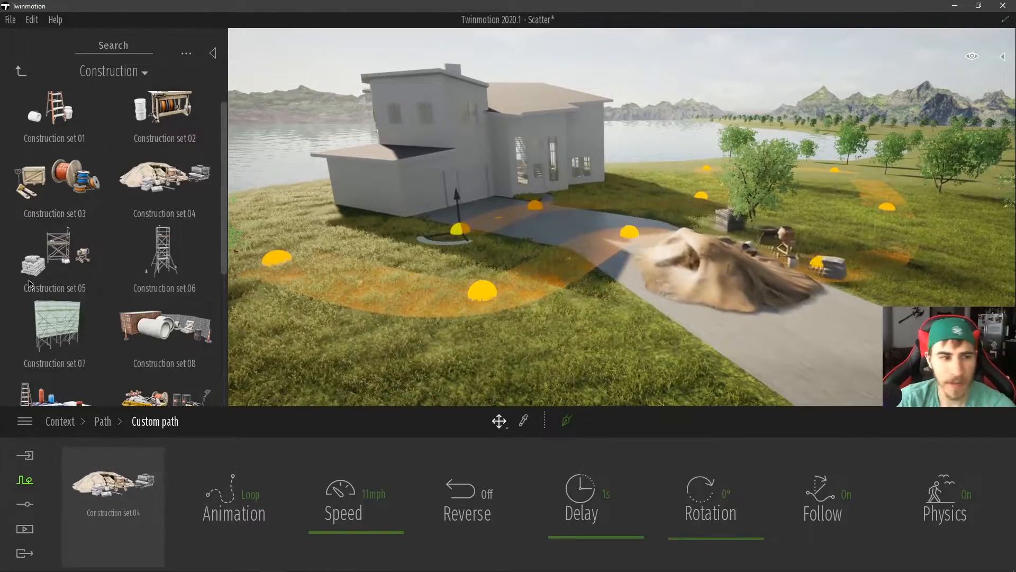
left_click_drag(55, 326, 112, 503)
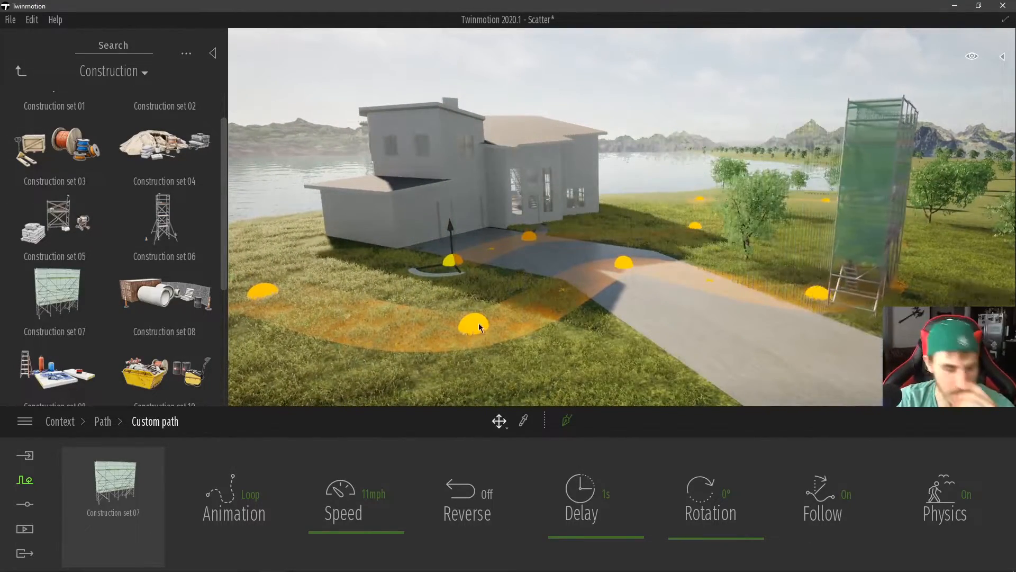
- Replace the scaffolding on the custom path with the Water Cube from the library's water objects
left_click(21, 77)
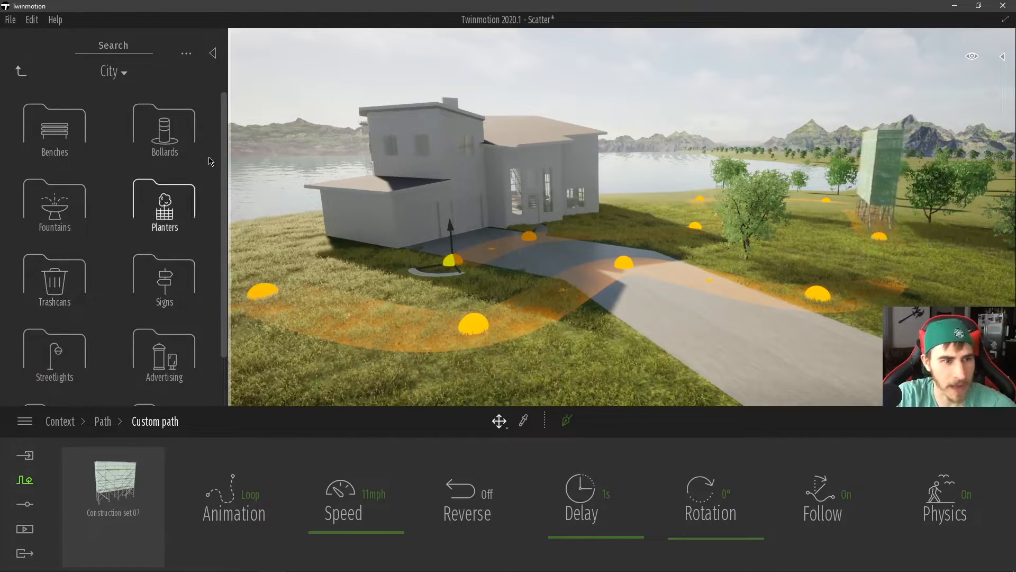
left_click(21, 71)
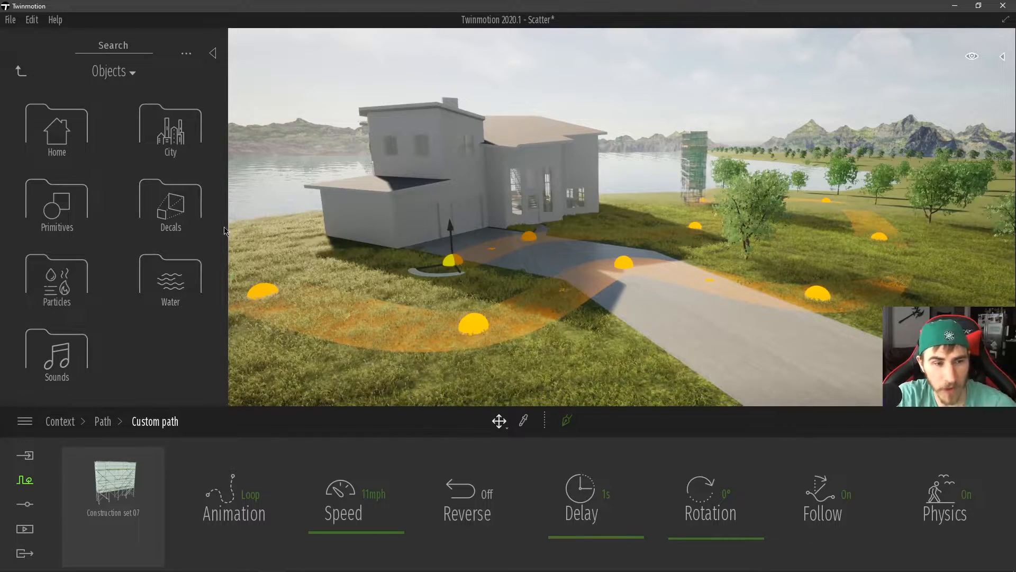
left_click(171, 280)
left_click_drag(56, 123, 154, 506)
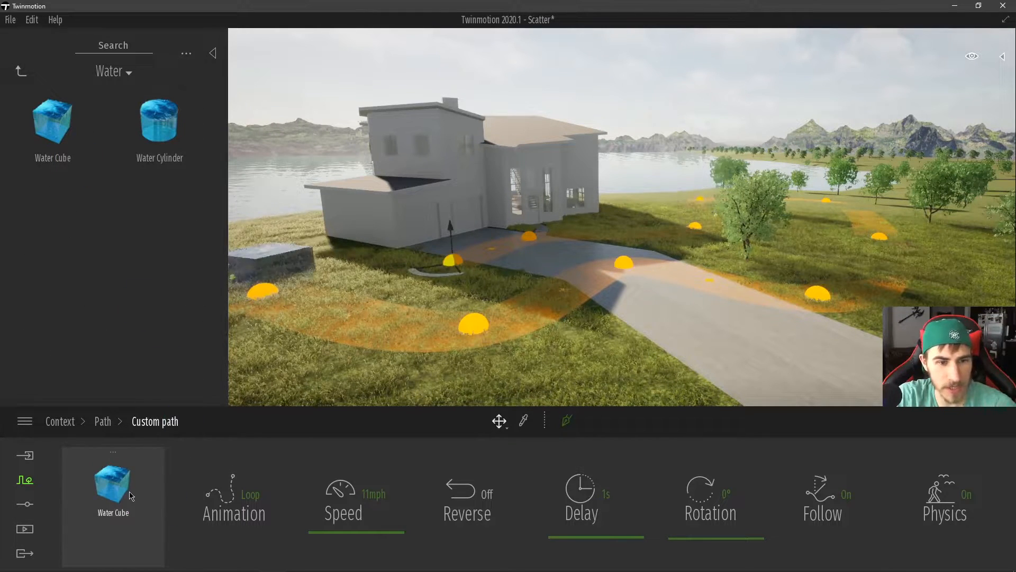
- Replace the Water Cube on the custom path with the Red smoke particle effect
left_click(20, 72)
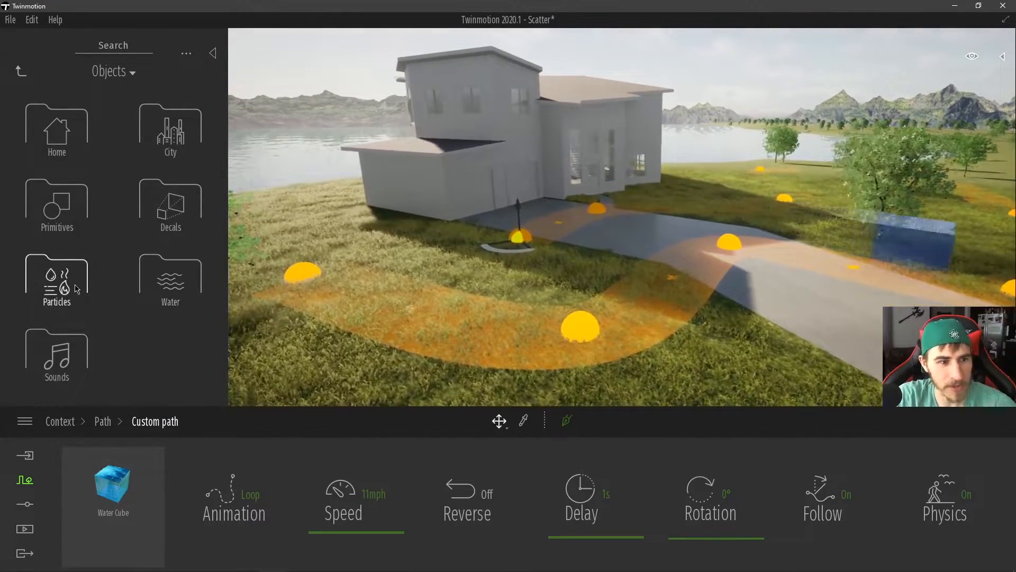
left_click(57, 281)
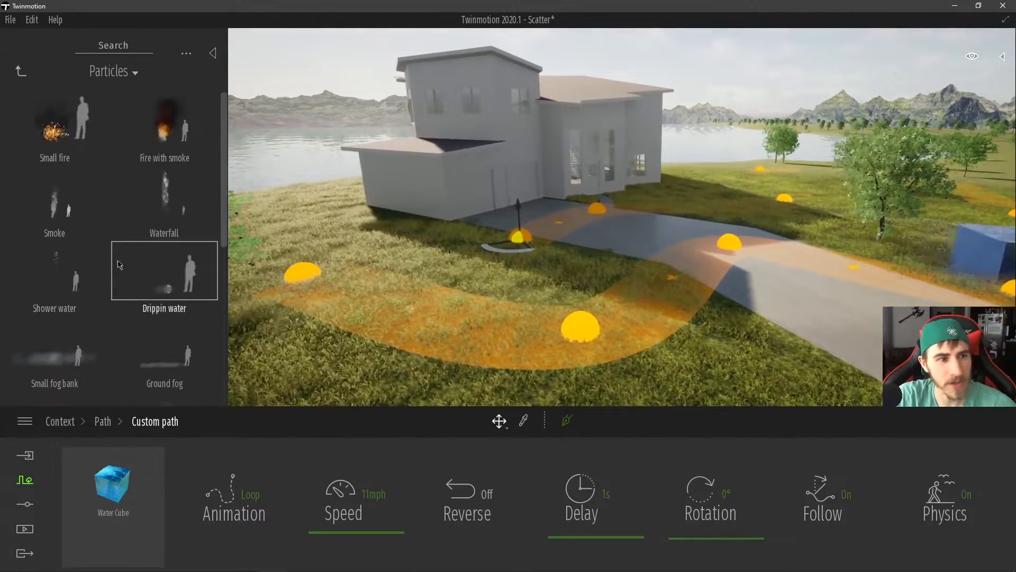
scroll(58, 201, "down", 2)
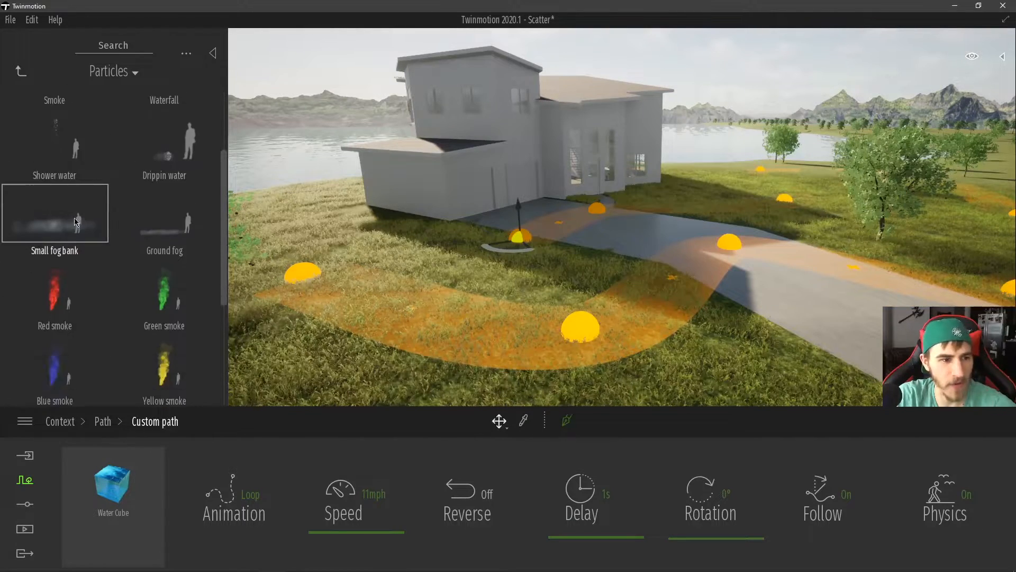
scroll(76, 221, "down", 3)
scroll(113, 300, "up", 3)
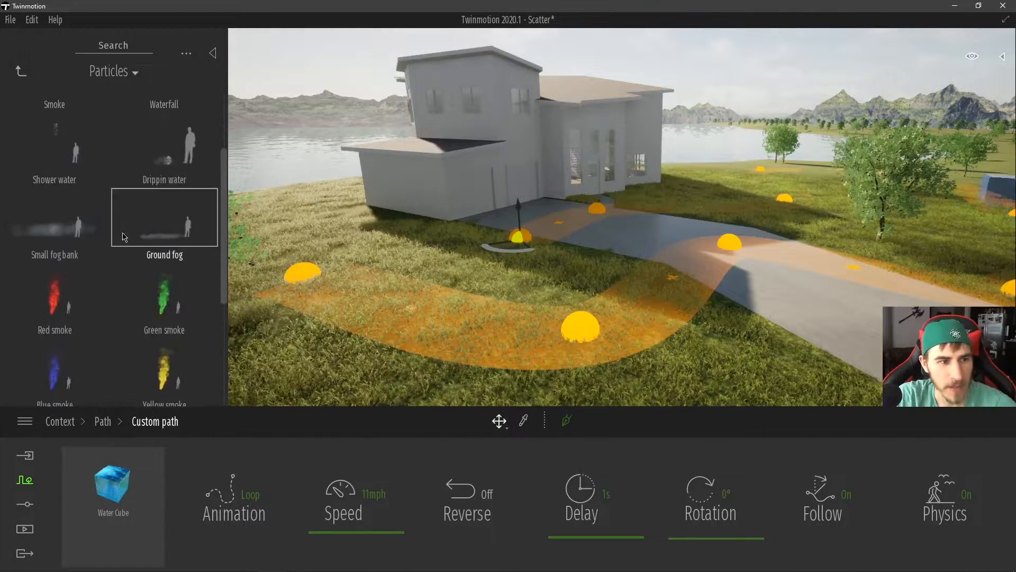
left_click_drag(60, 309, 111, 481)
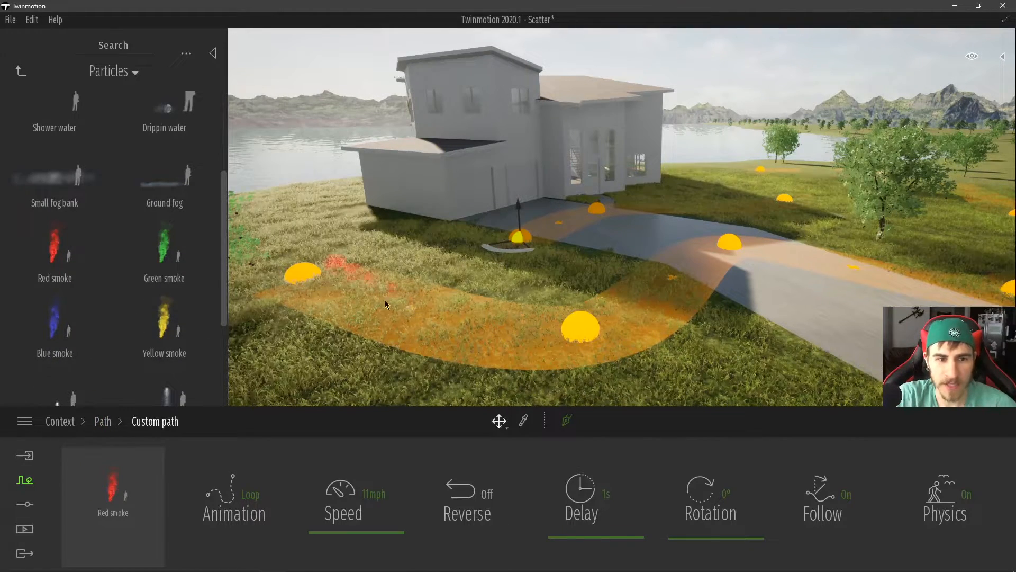
- View the moving red smoke with the path deselected and reselect Custom path from the scenegraph
right_click_drag(637, 278, 736, 259)
right_click_drag(674, 268, 697, 268)
key("Escape")
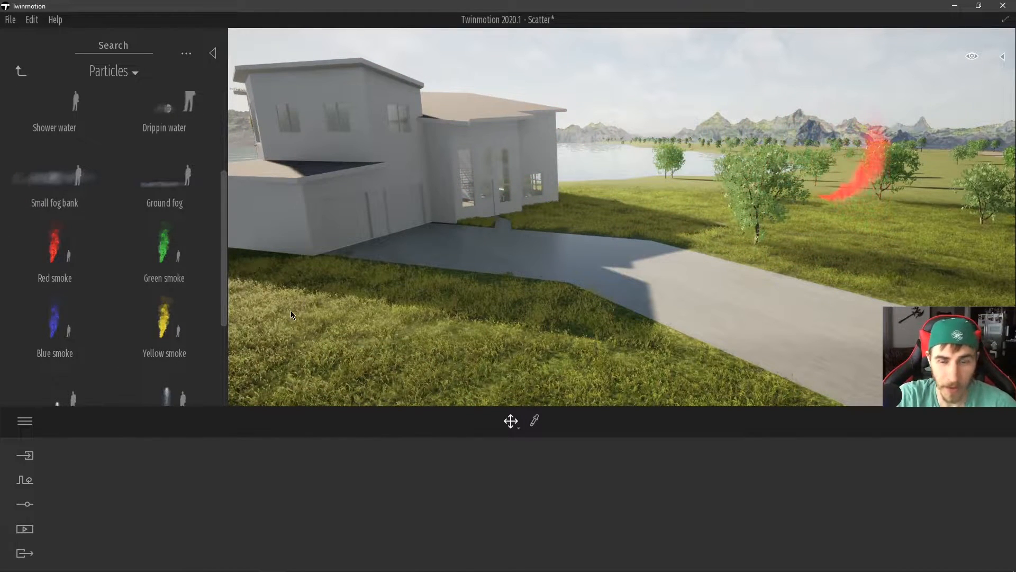
left_click(1002, 59)
left_click(894, 223)
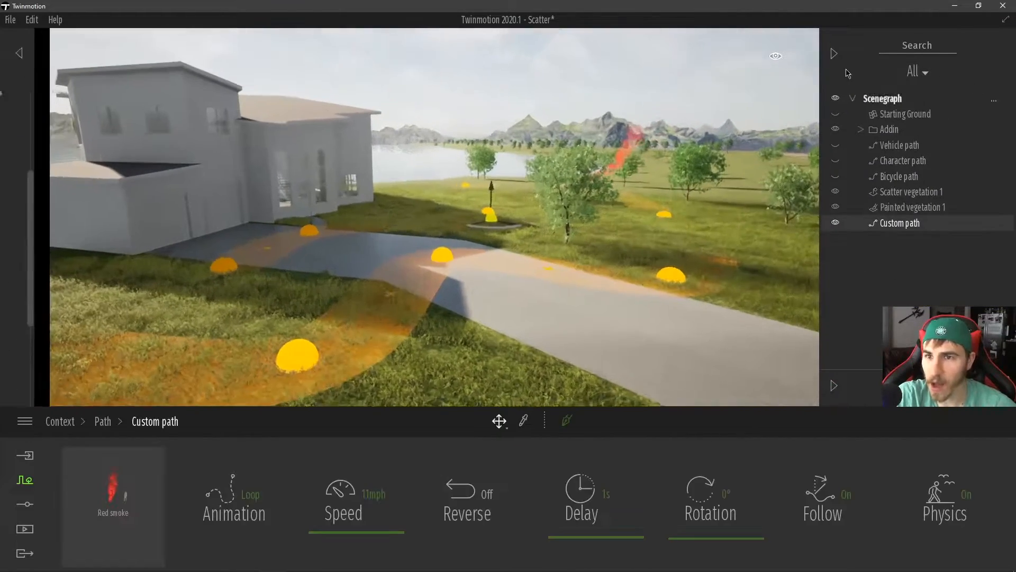
left_click(834, 54)
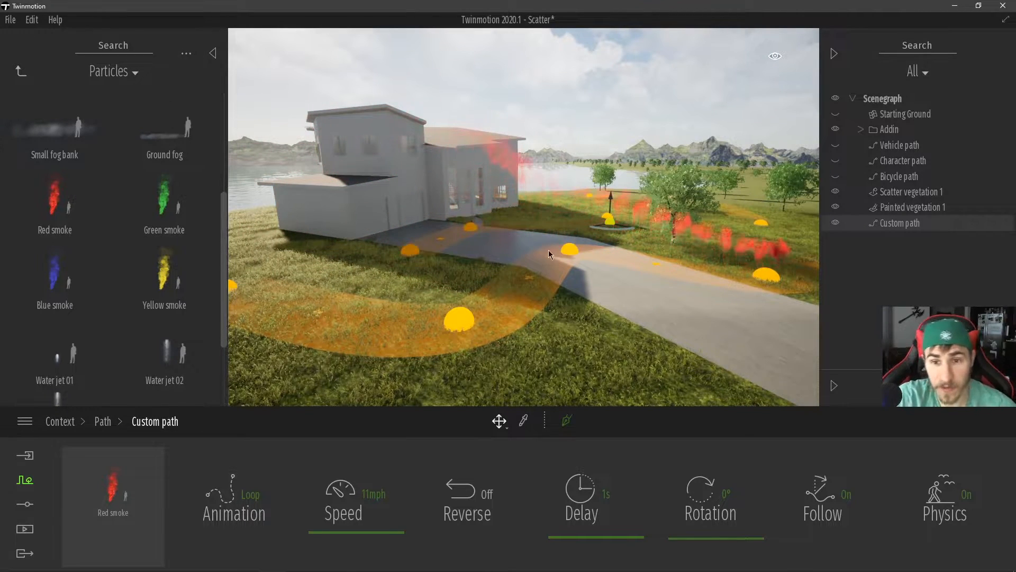
- Make the posed human Glenn from the character library the object moving along the custom path
left_click(19, 73)
left_click(19, 73)
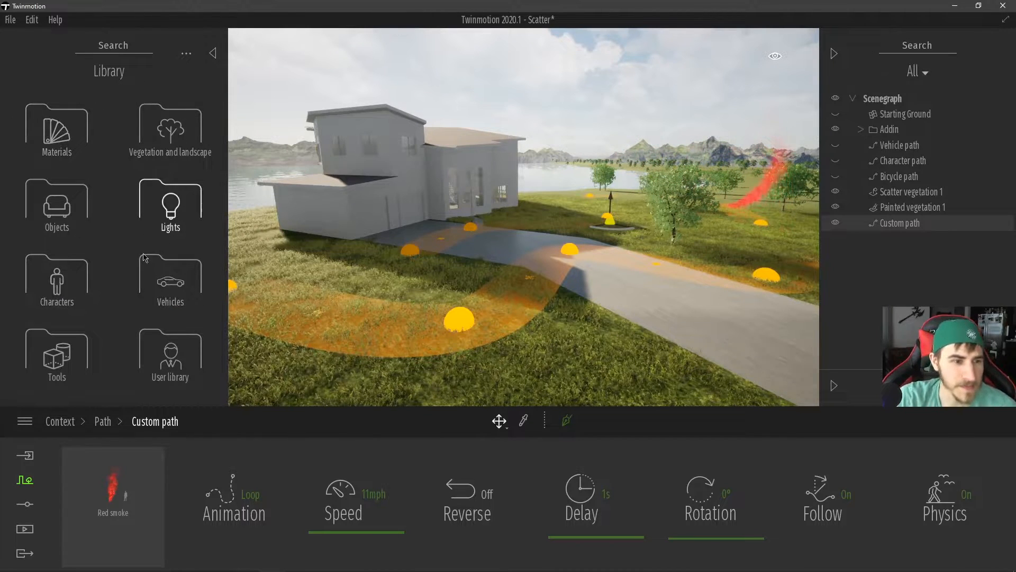
left_click(82, 279)
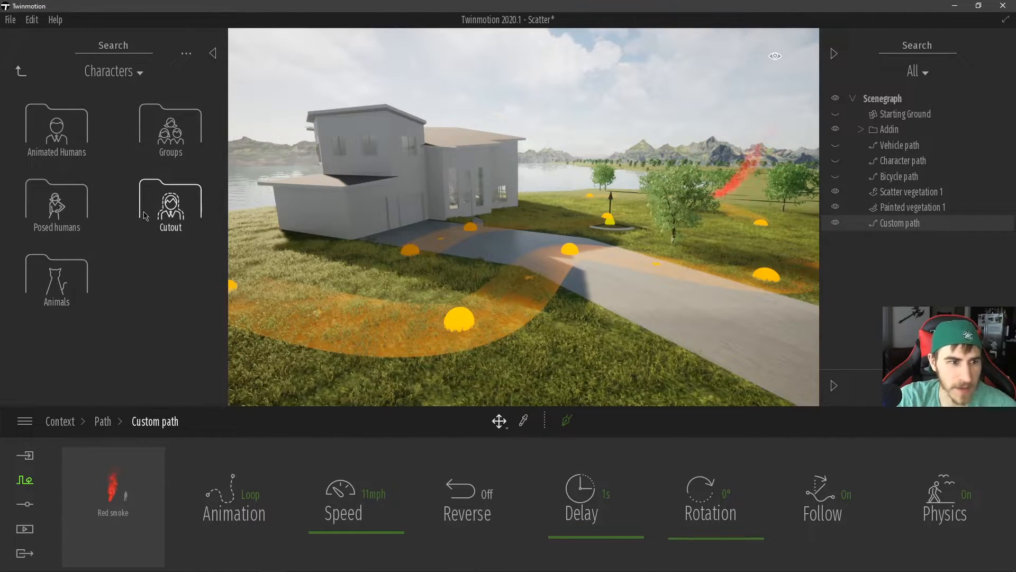
left_click(75, 218)
left_click_drag(164, 252, 108, 487)
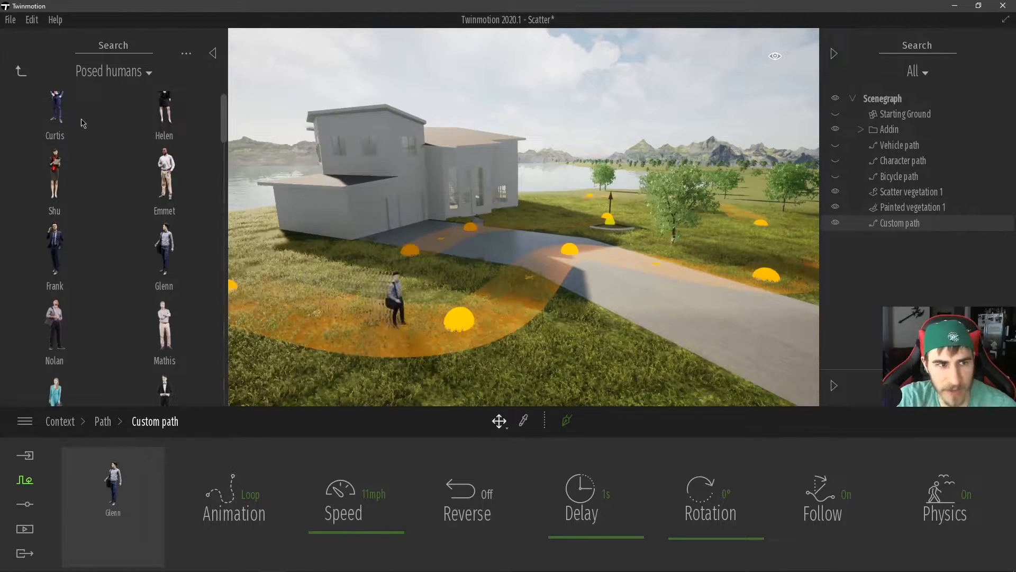
- Try the Wings eagle, Kate goat and Marguerite cow from the animal library in turn as the custom path's moving object
left_click(21, 72)
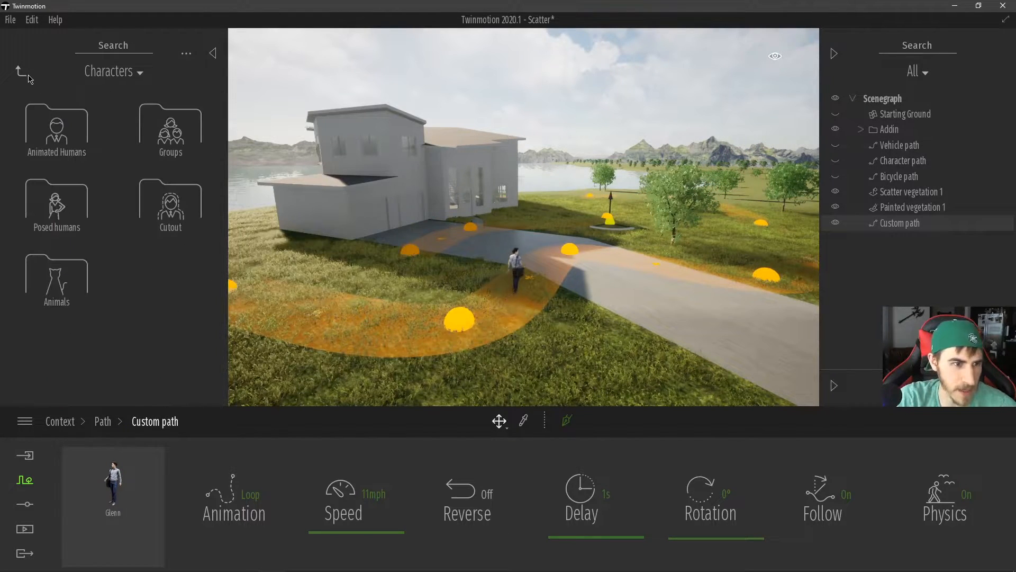
left_click(79, 297)
left_click_drag(55, 259, 113, 502)
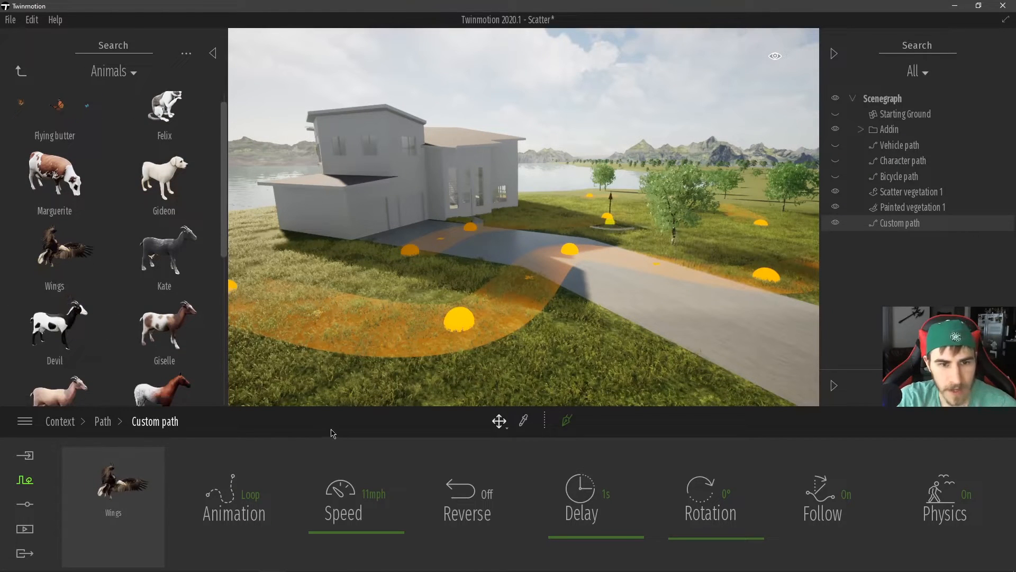
left_click_drag(163, 287, 119, 499)
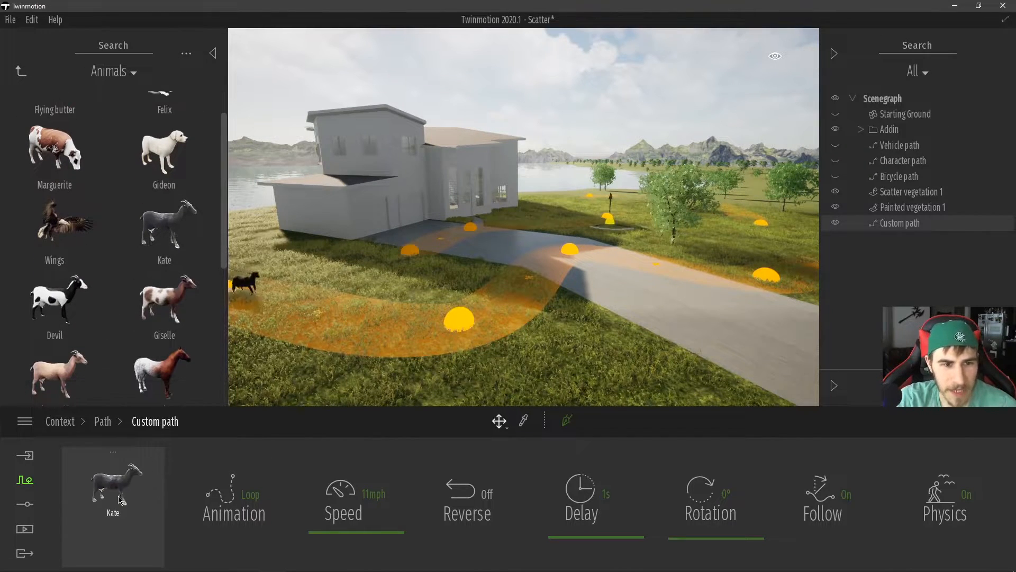
left_click_drag(55, 148, 113, 493)
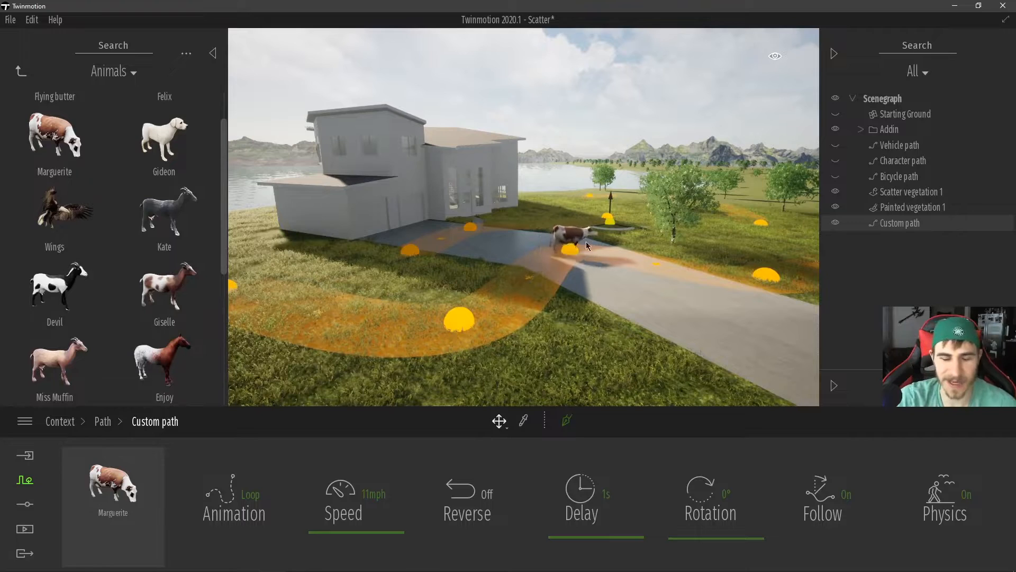
- Try the Enjoy horse and the Group05 character group in turn as the custom path's moving object
scroll(164, 286, "down", 2)
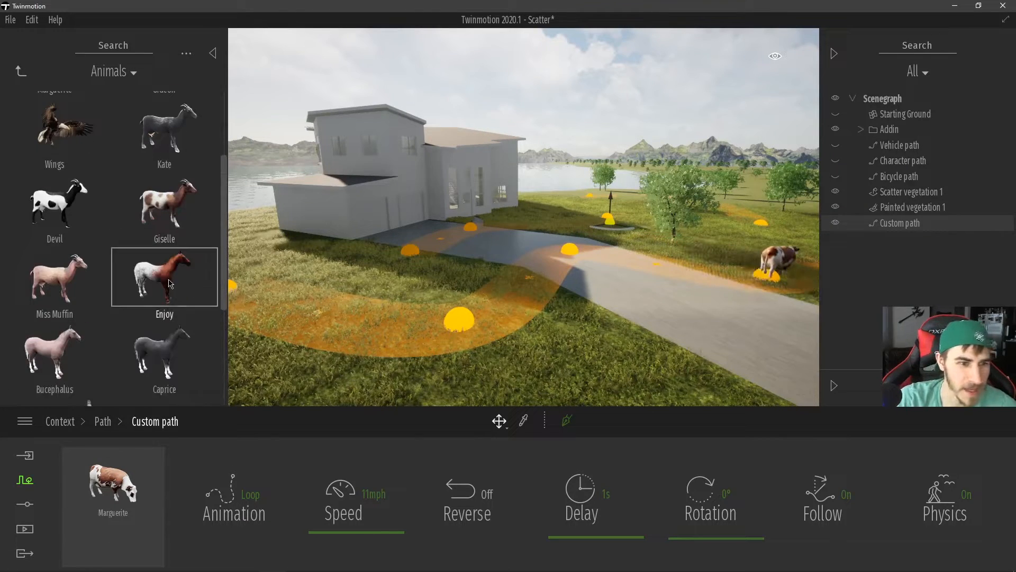
left_click_drag(162, 246, 107, 516)
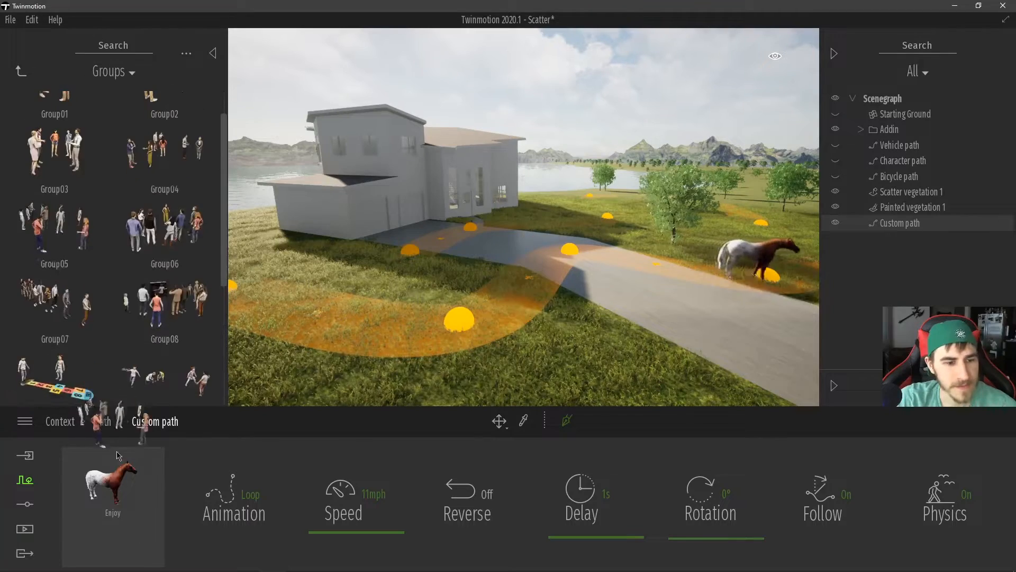
left_click_drag(54, 232, 113, 503)
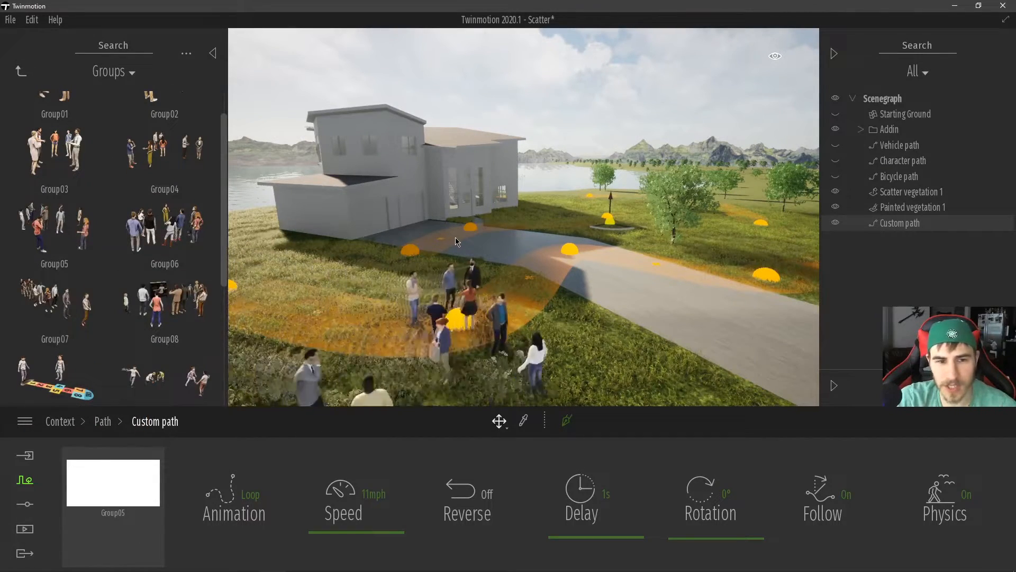
- Replace the character group on the custom path with an Omnidirectional light from the light library
left_click(21, 72)
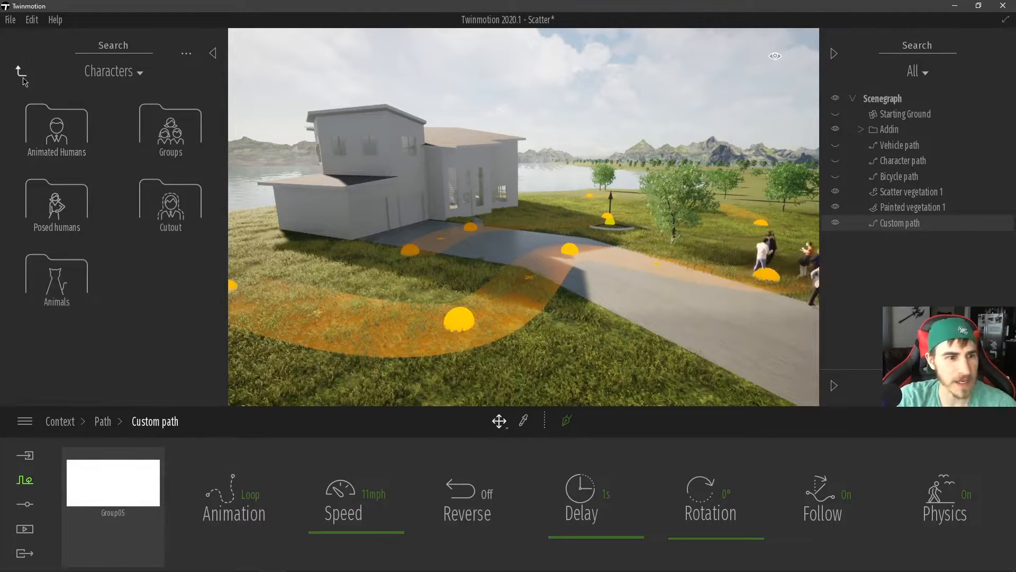
left_click(18, 72)
left_click(171, 209)
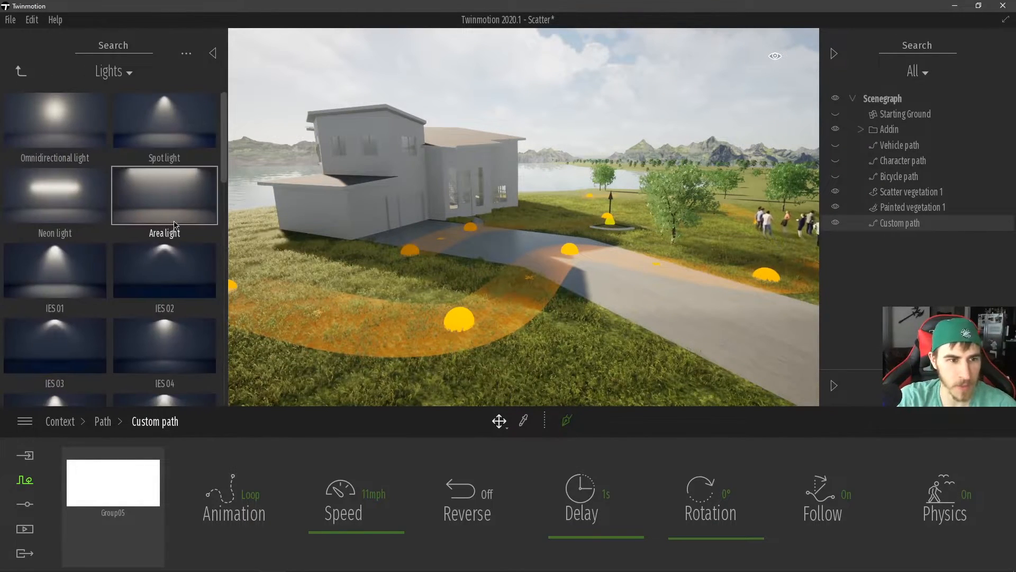
left_click_drag(56, 114, 112, 502)
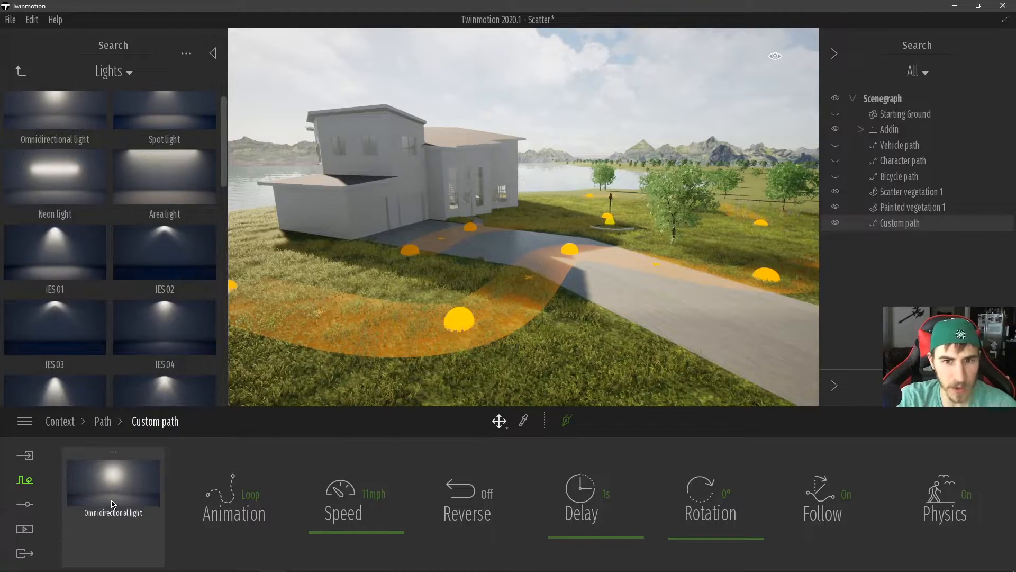
- Close the scenegraph and shift the scene's day time from morning to a dark twilight hour
right_click_drag(495, 260, 477, 259)
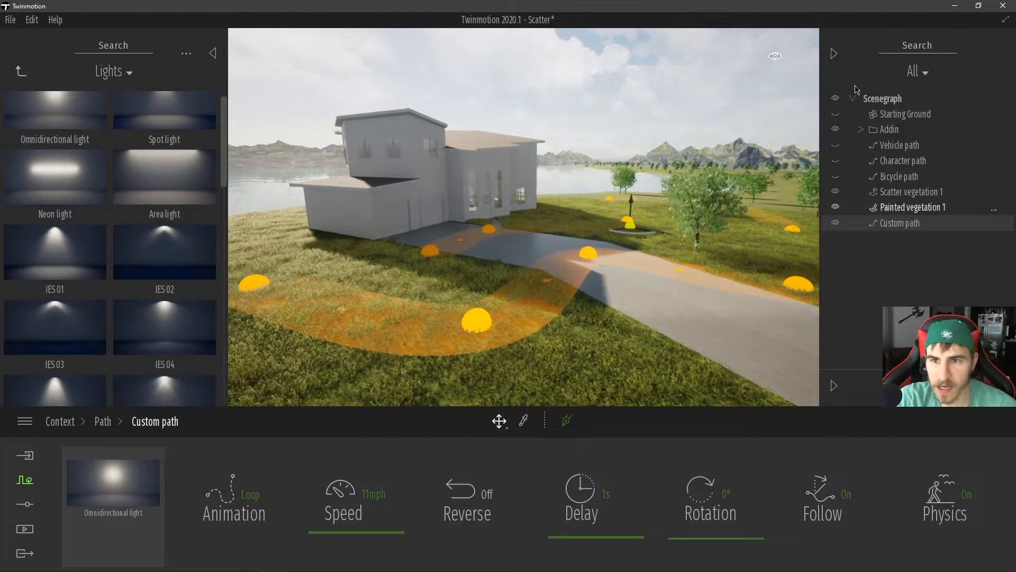
left_click(834, 54)
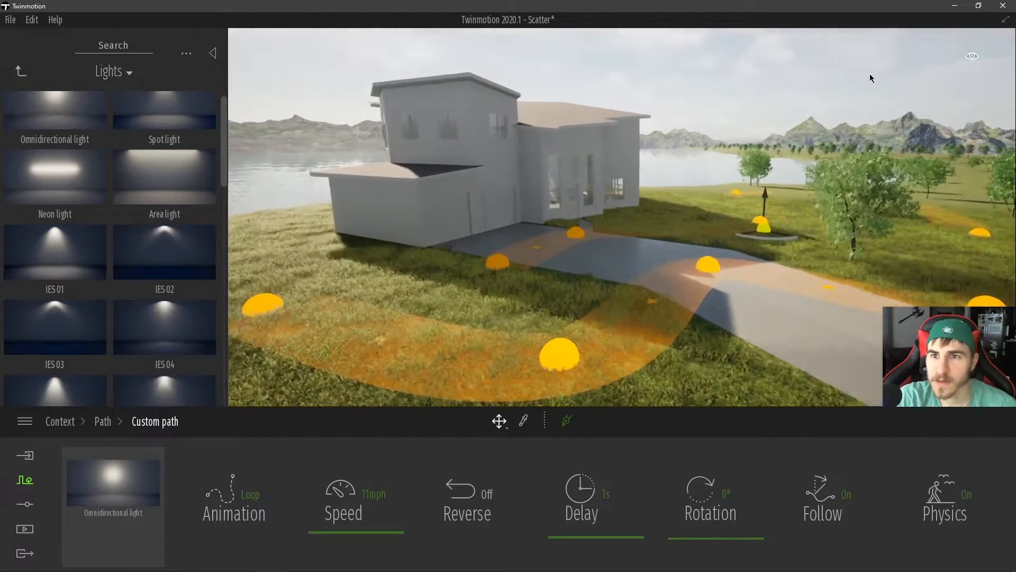
mouse_move(973, 56)
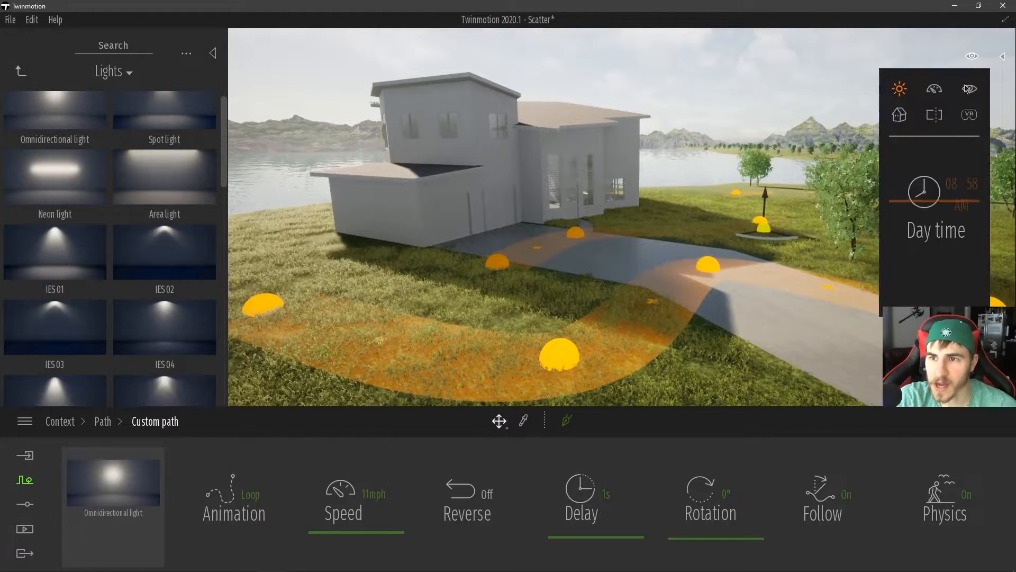
left_click_drag(933, 188, 941, 273)
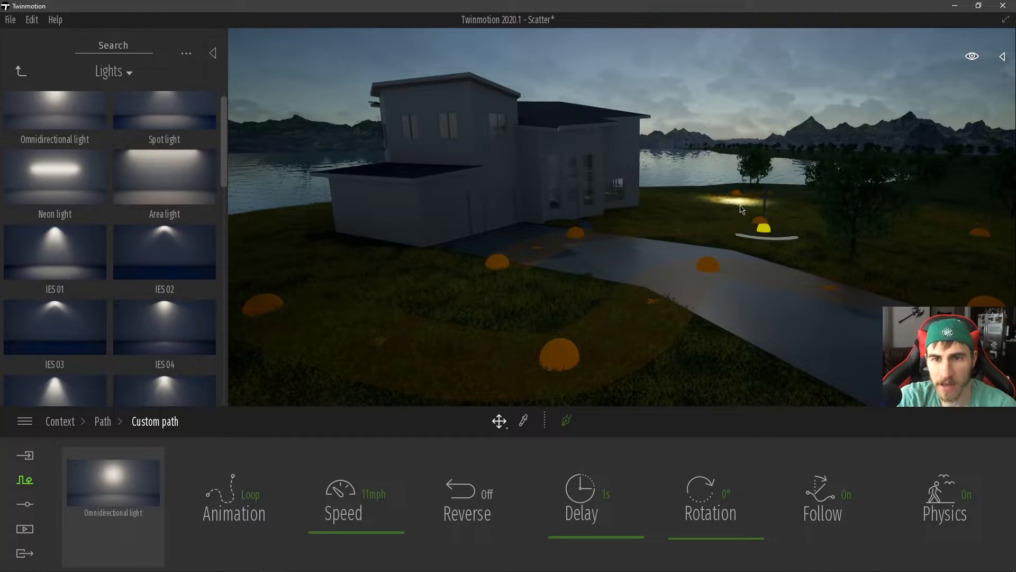
- Try the IES 05 and IES 25 lights in turn as the custom path's moving object
scroll(106, 238, "down", 3)
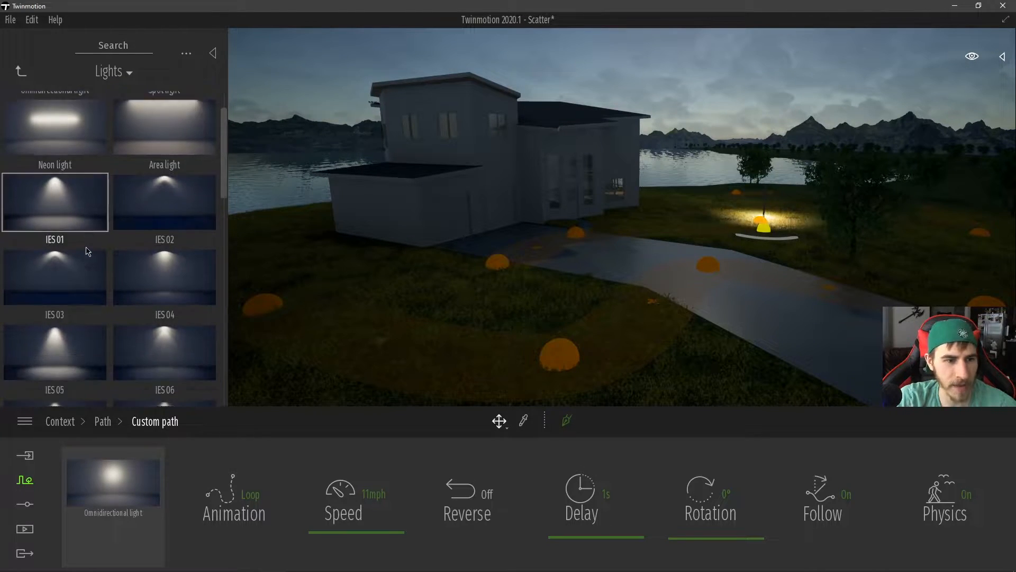
left_click_drag(48, 281, 116, 484)
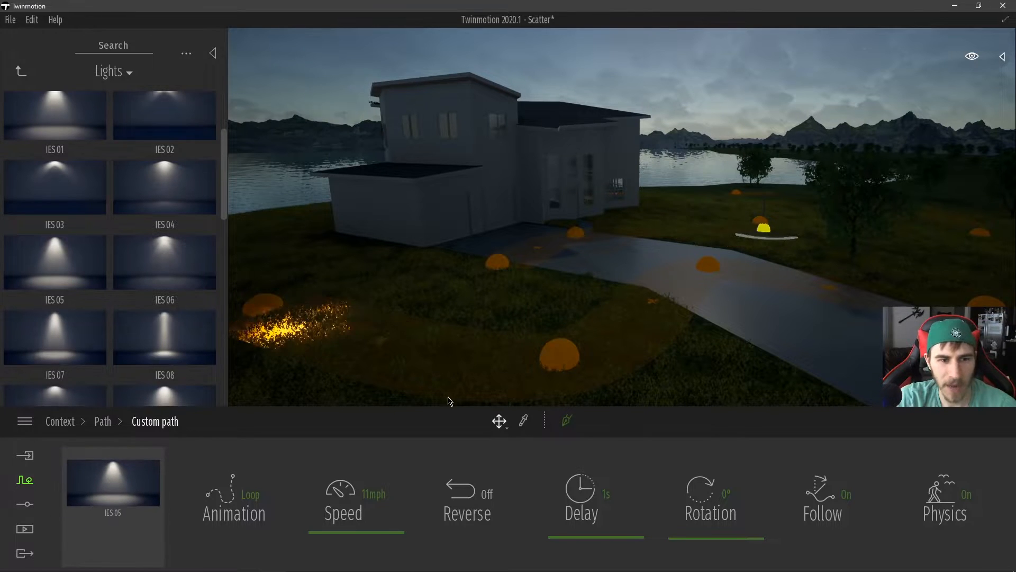
scroll(142, 296, "down", 8)
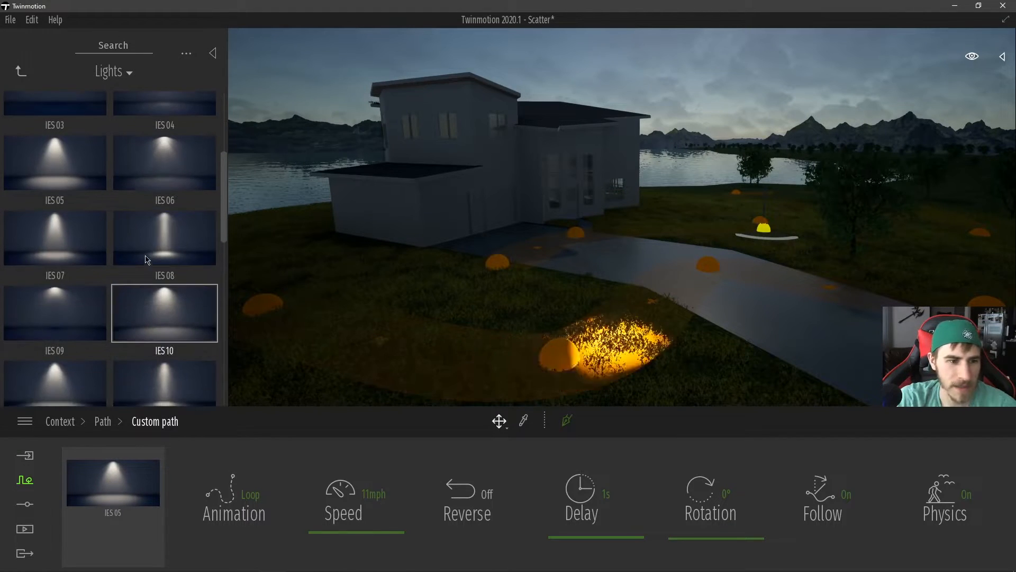
scroll(149, 247, "down", 4)
left_click_drag(56, 318, 153, 503)
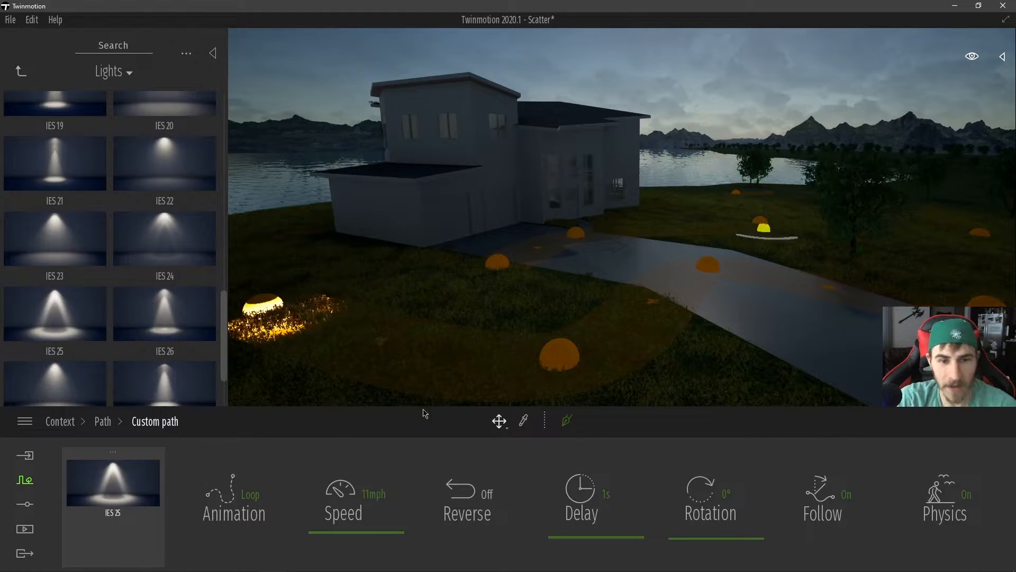
- Replace the light on the custom path with a Note and open the Vehicles library category
left_click(20, 73)
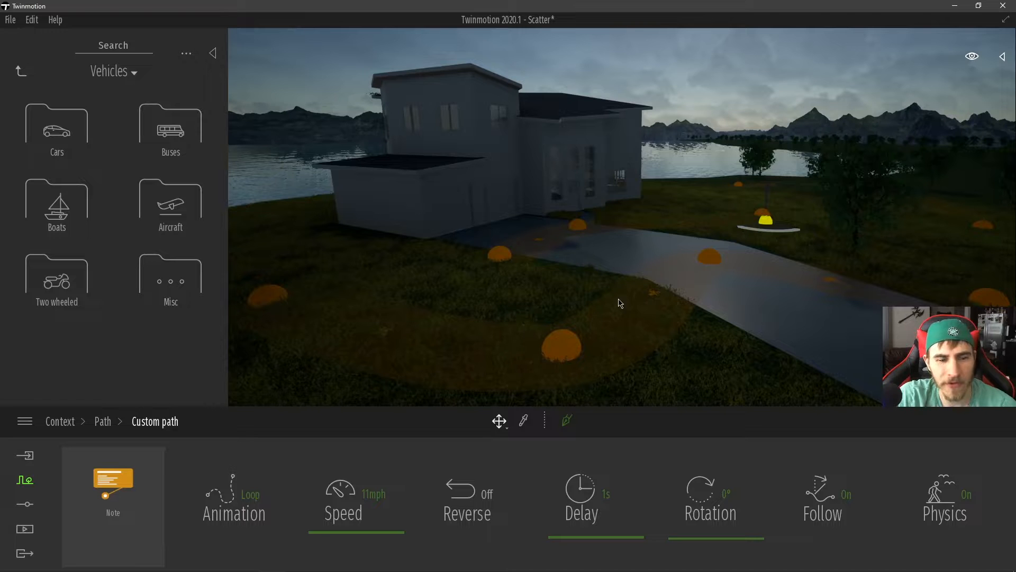
key("s")
right_click_drag(583, 297, 508, 261)
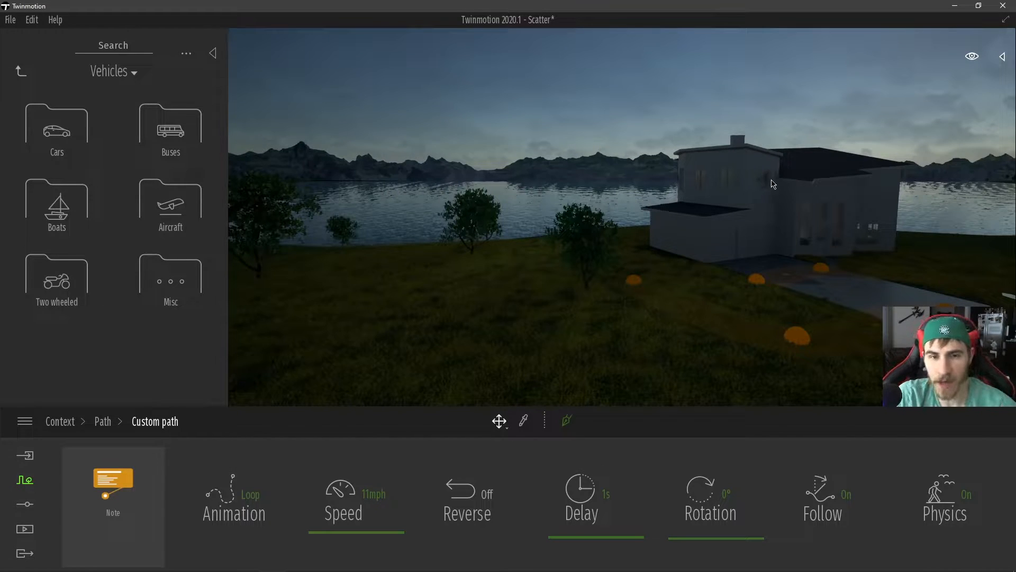
right_click_drag(676, 217, 653, 270)
key("w")
key("s")
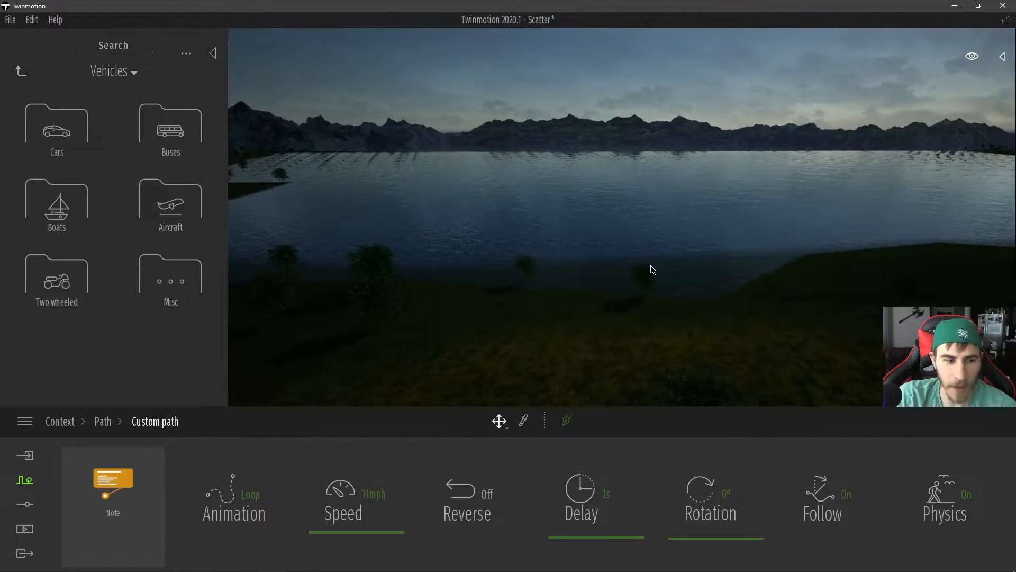
- Browse the Boats library from the sailing ships down to the yachts and look over the lake around the house
left_click(73, 214)
scroll(111, 170, "down", 2)
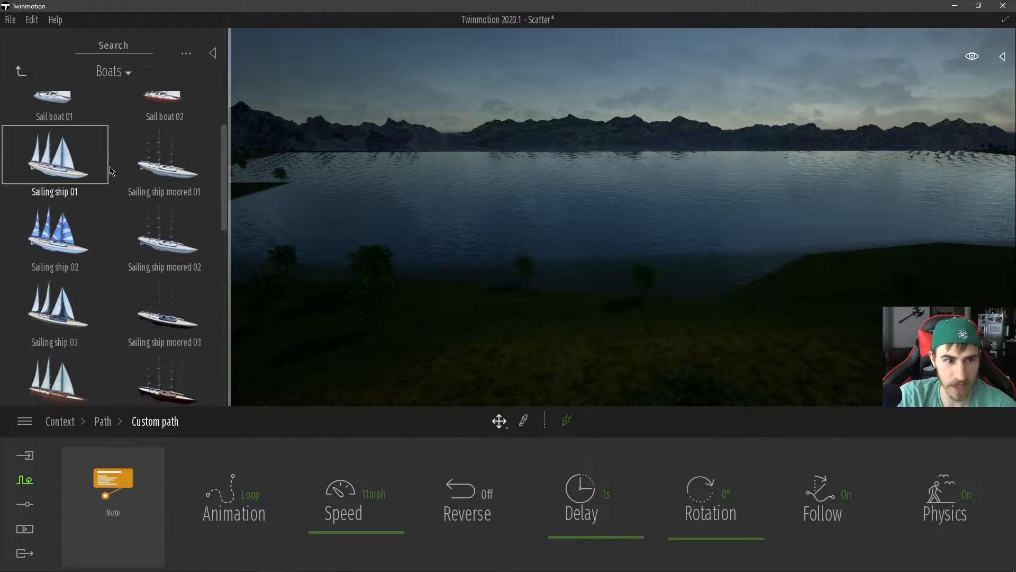
scroll(132, 211, "down", 8)
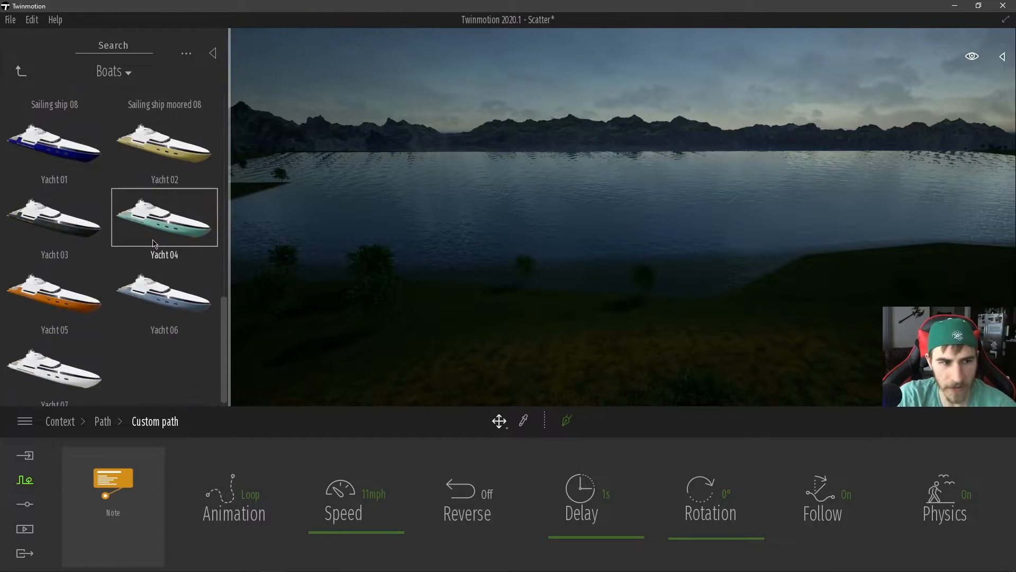
right_click_drag(648, 293, 772, 216)
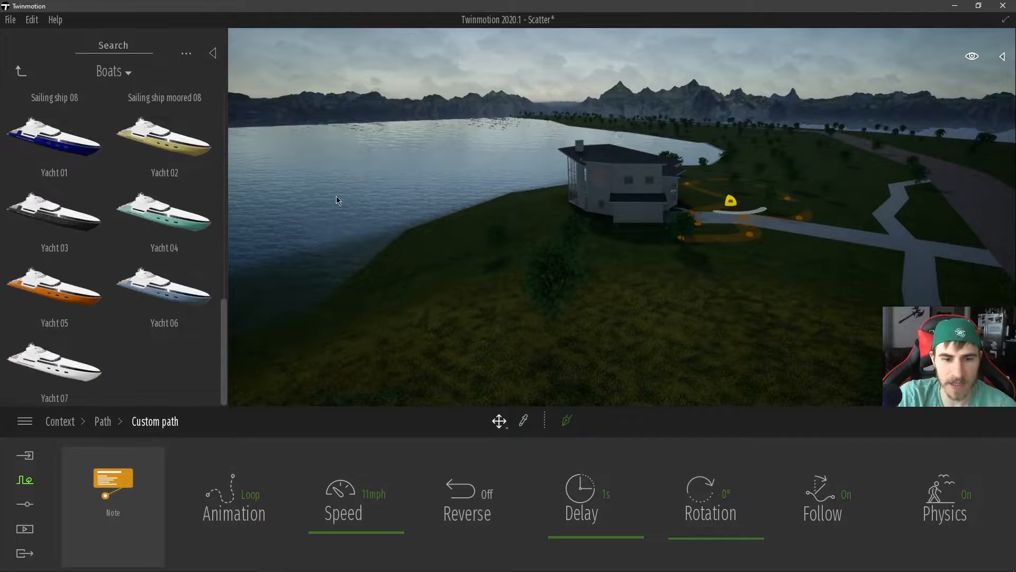
mouse_move(560, 280)
right_mouse_down()
mouse_move(547, 284)
mouse_move(560, 281)
right_mouse_up()
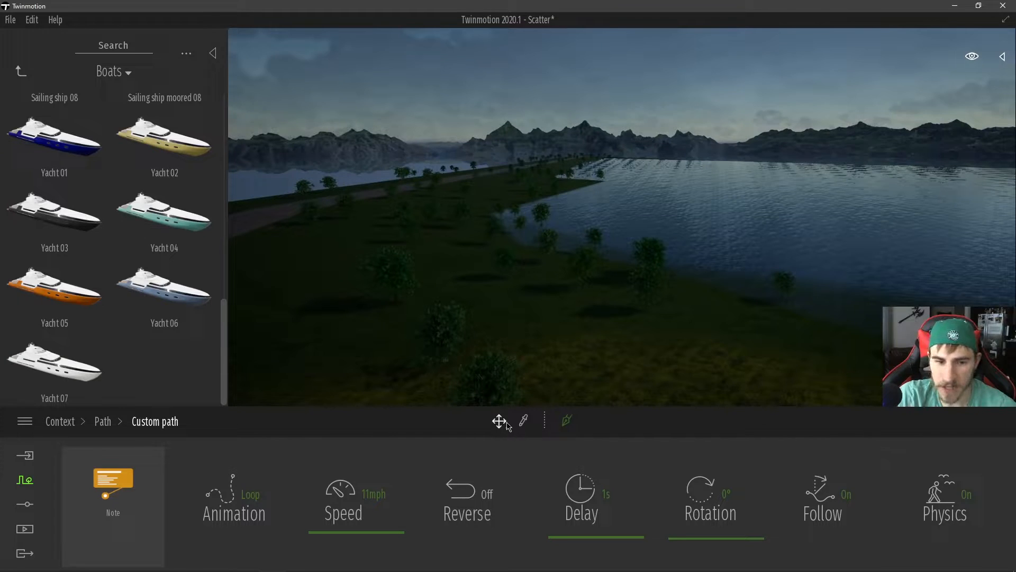
- Deselect the current path and draw a new custom path with several points across the lake beside the house
left_click(1002, 58)
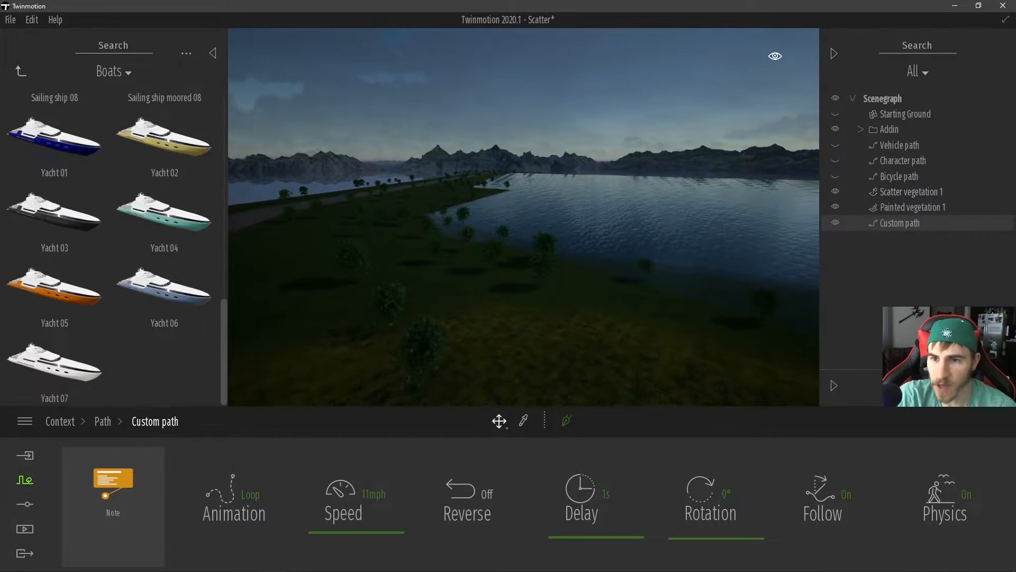
left_click(344, 323)
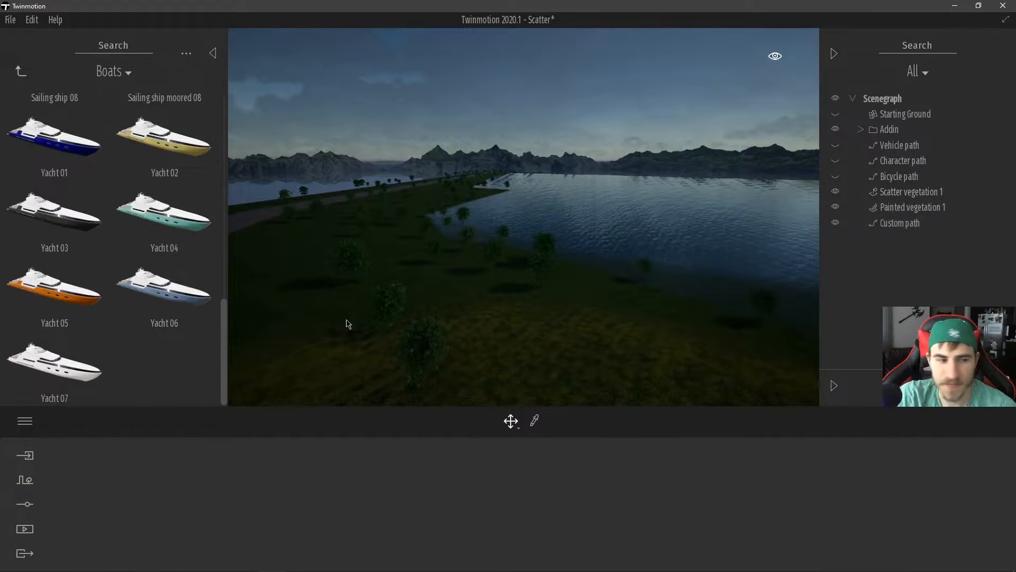
left_click(29, 486)
left_click(337, 489)
left_click(704, 500)
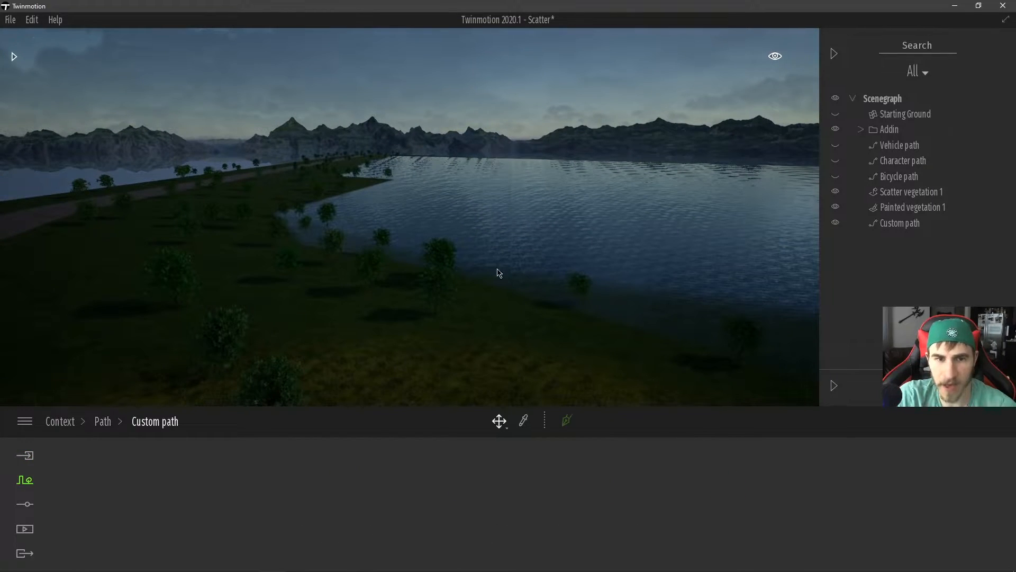
right_click_drag(495, 269, 482, 327)
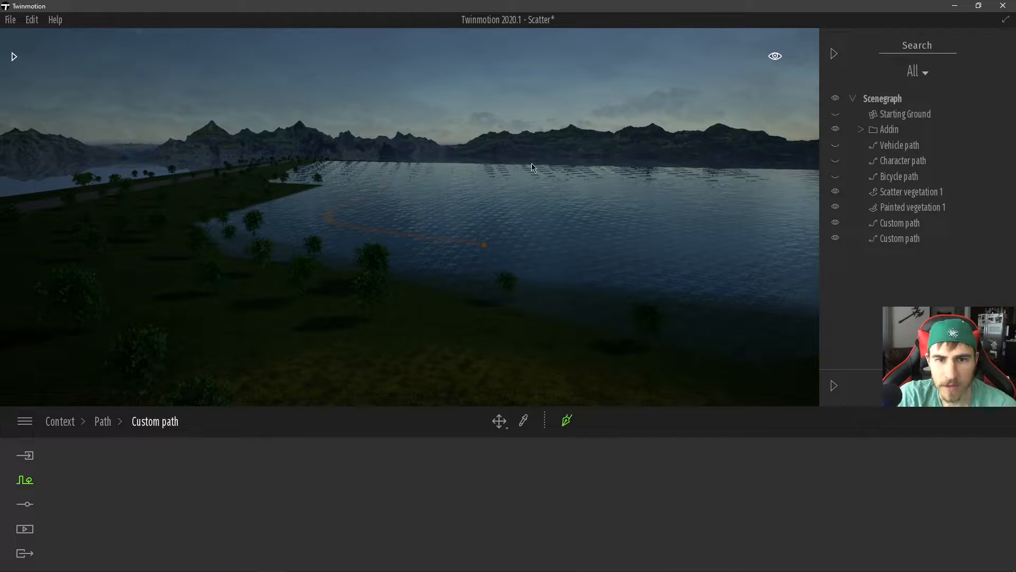
right_click_drag(557, 170, 502, 177)
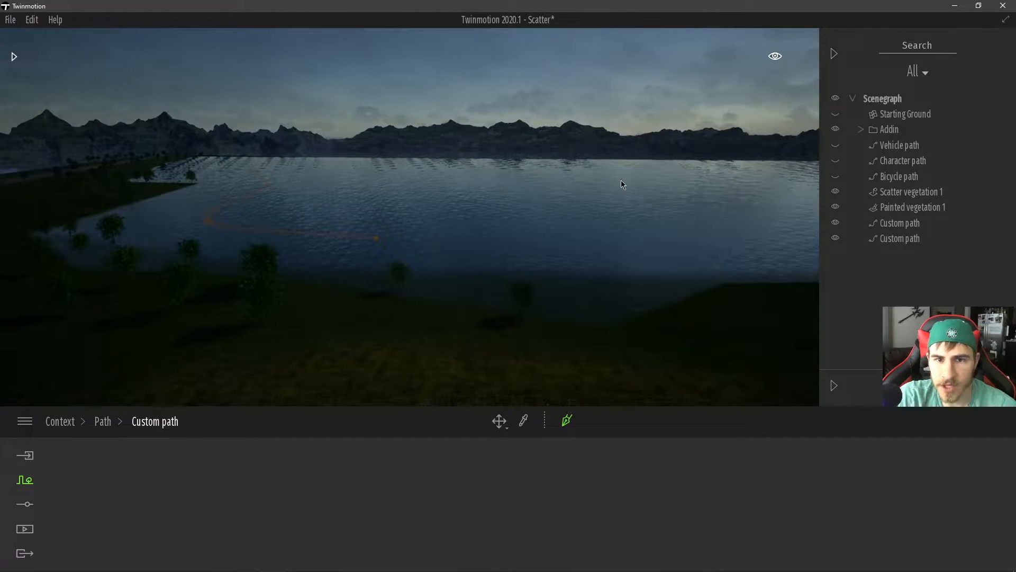
right_click_drag(629, 167, 666, 169)
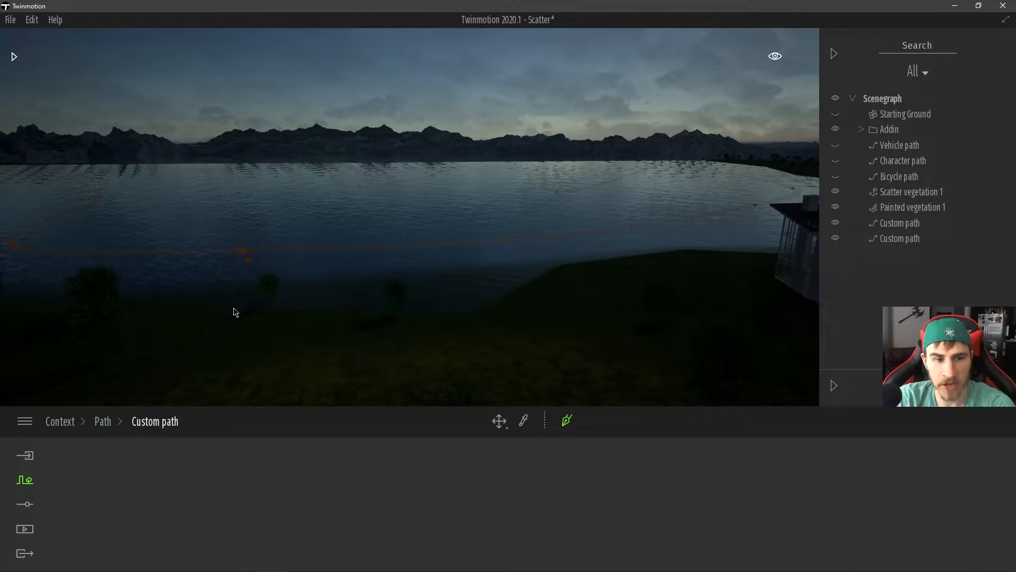
- Close the new lake path into a loop at its point nearest the shore
right_click_drag(284, 263, 283, 264)
key("w")
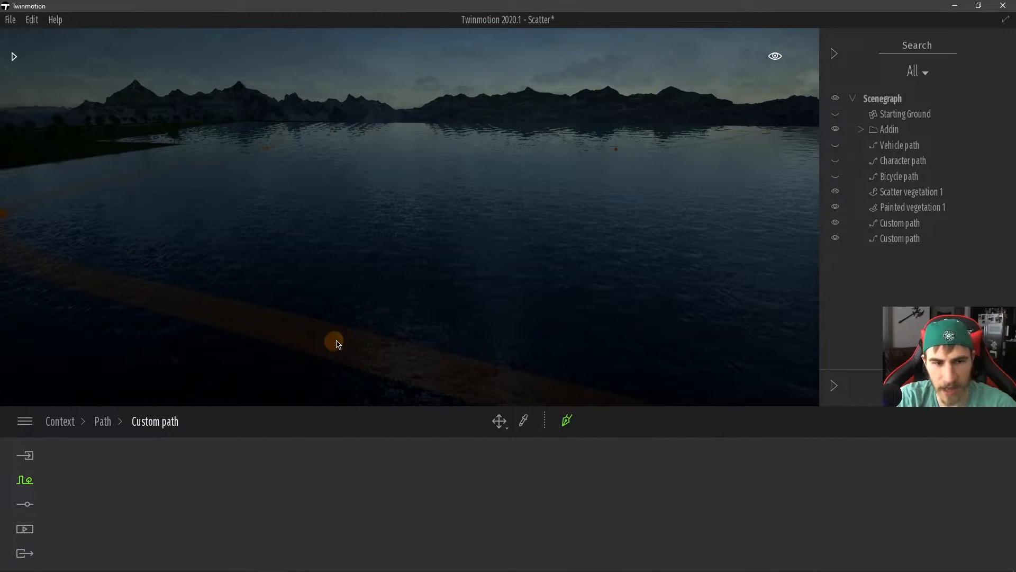
left_click(336, 341)
key("s")
right_click_drag(321, 364, 344, 359)
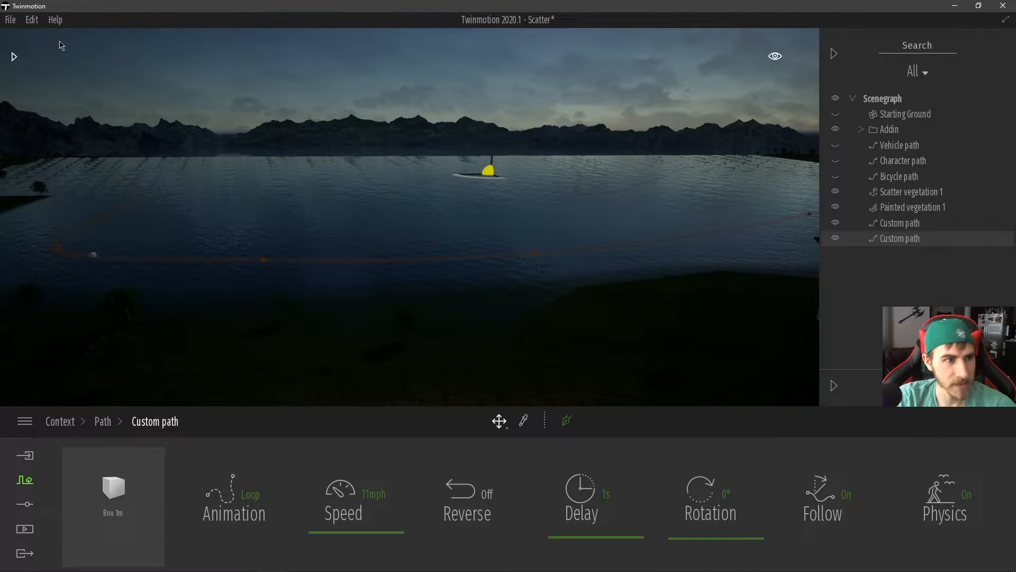
- Set Sail boat 01 from the Boats library as the lake path's moving object and watch it from the shore
left_click(14, 56)
scroll(131, 238, "up", 4)
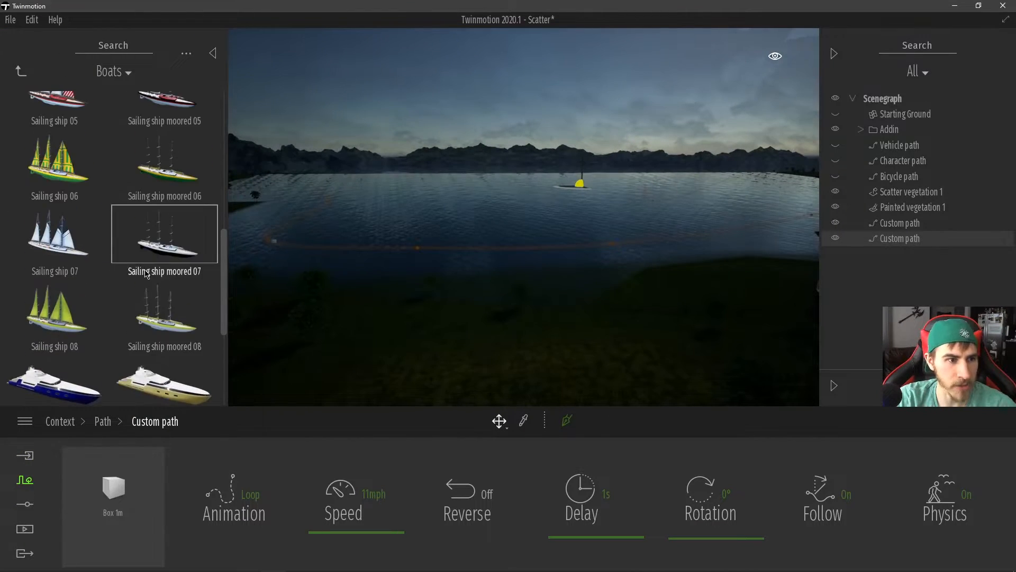
scroll(146, 271, "up", 8)
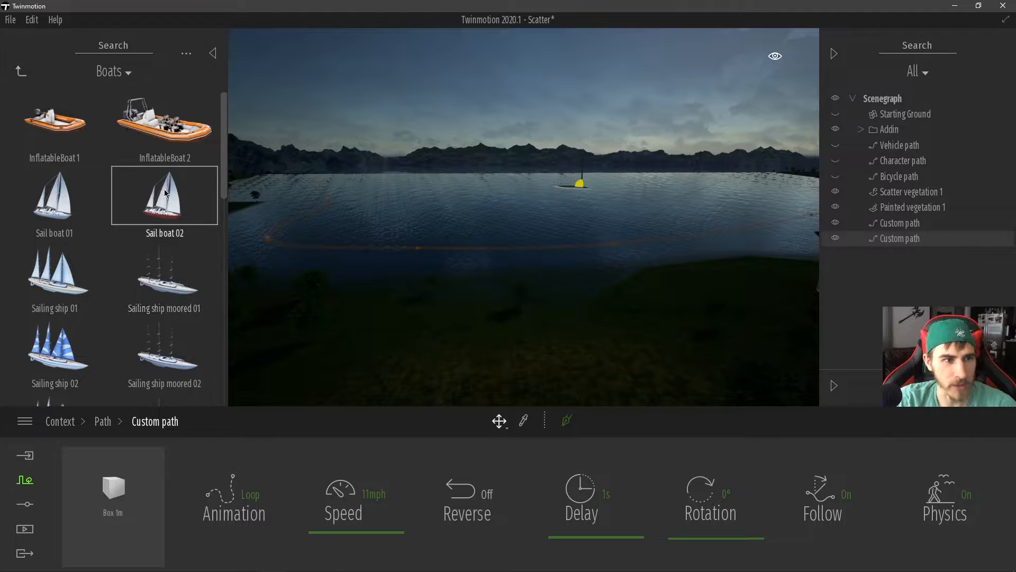
scroll(103, 274, "down", 5)
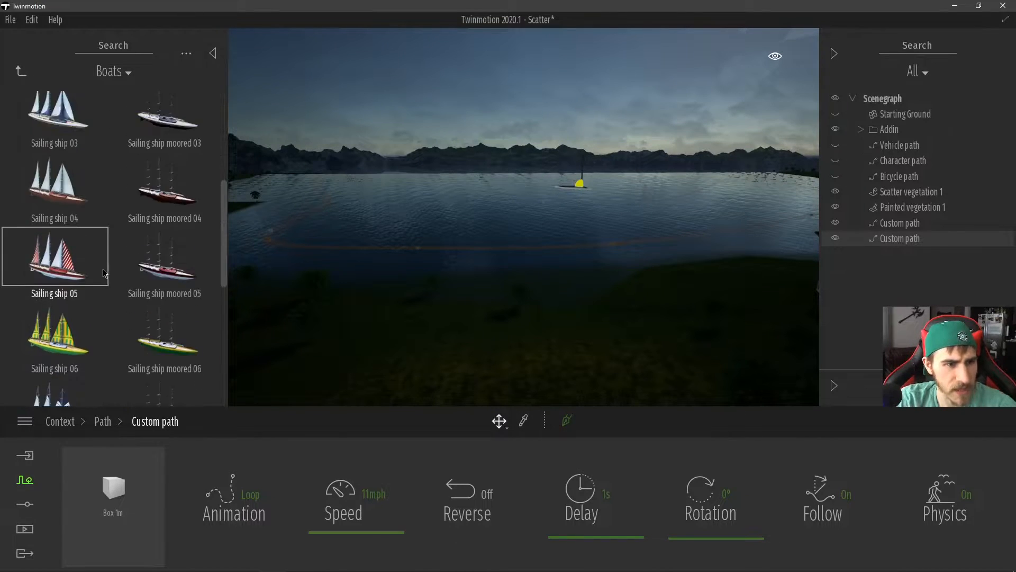
scroll(104, 273, "up", 5)
left_click_drag(67, 215, 112, 495)
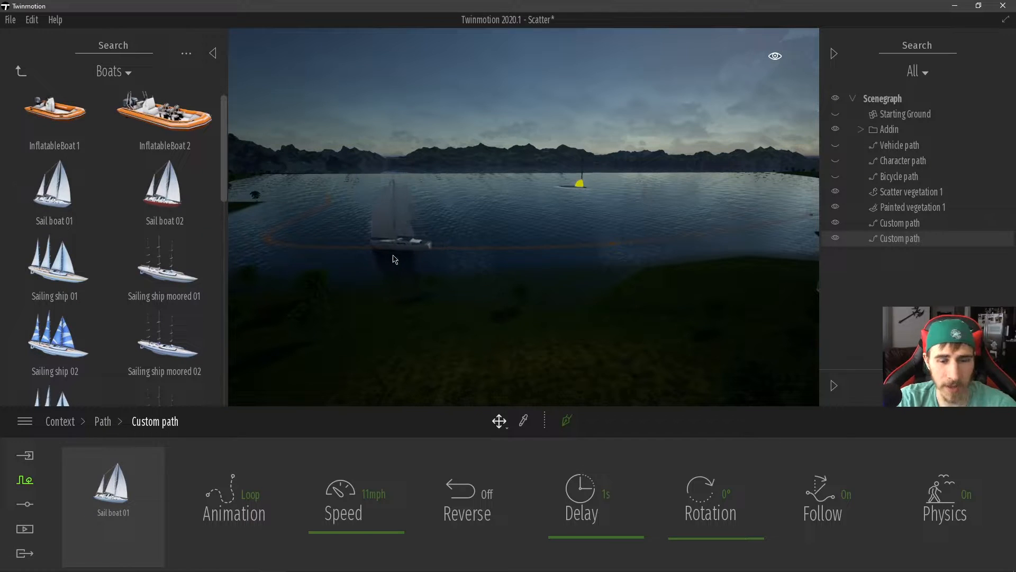
right_click_drag(424, 306, 440, 306)
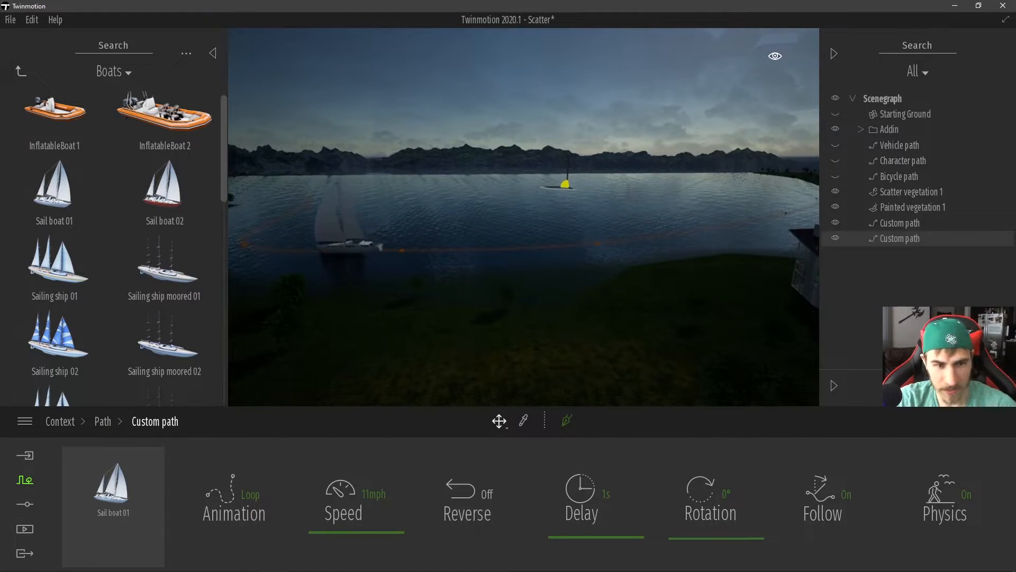
mouse_move(427, 343)
right_mouse_down()
mouse_move(534, 335)
mouse_move(417, 322)
mouse_move(438, 319)
mouse_move(429, 344)
right_mouse_up()
key("w")
key("w")
key("w")
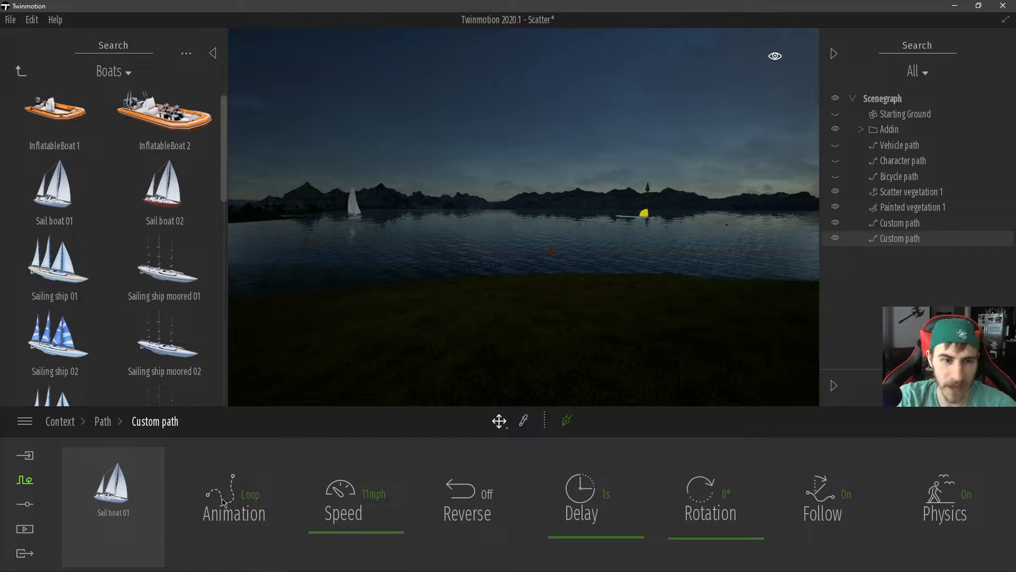
- Duplicate the sailboat's custom path by copying and pasting it in the scenegraph
right_click(894, 239)
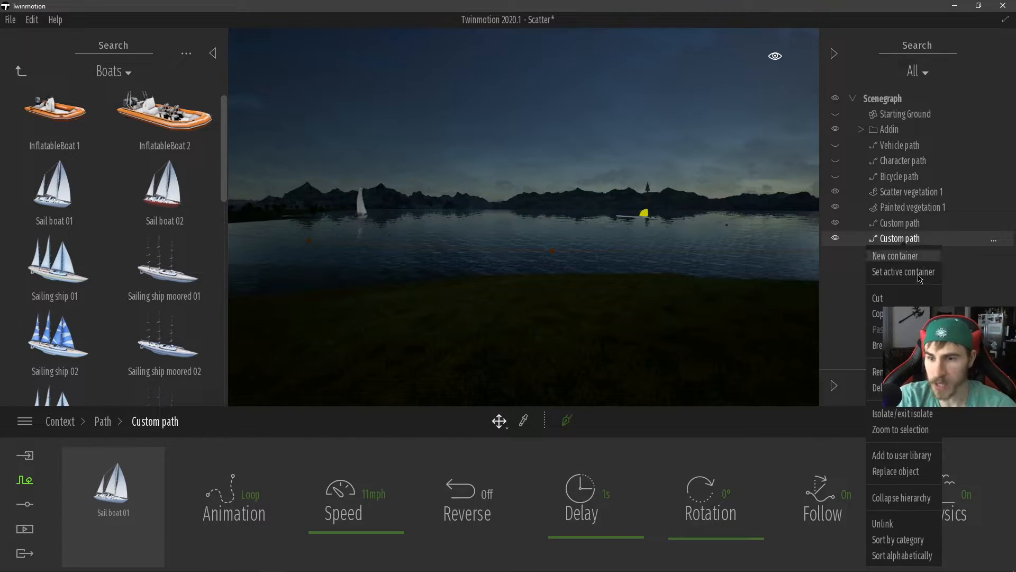
left_click(892, 314)
right_click(960, 263)
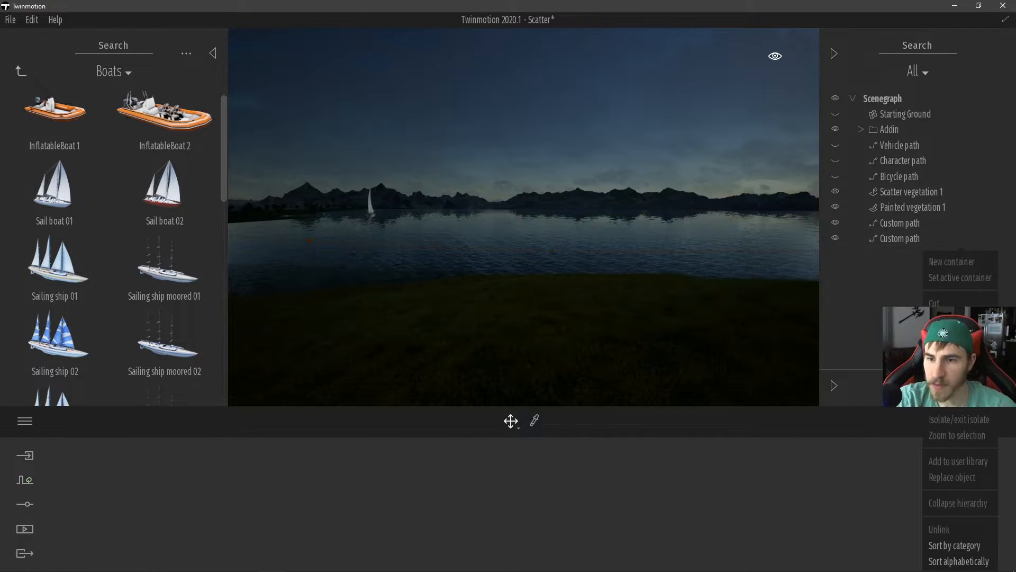
left_click(939, 336)
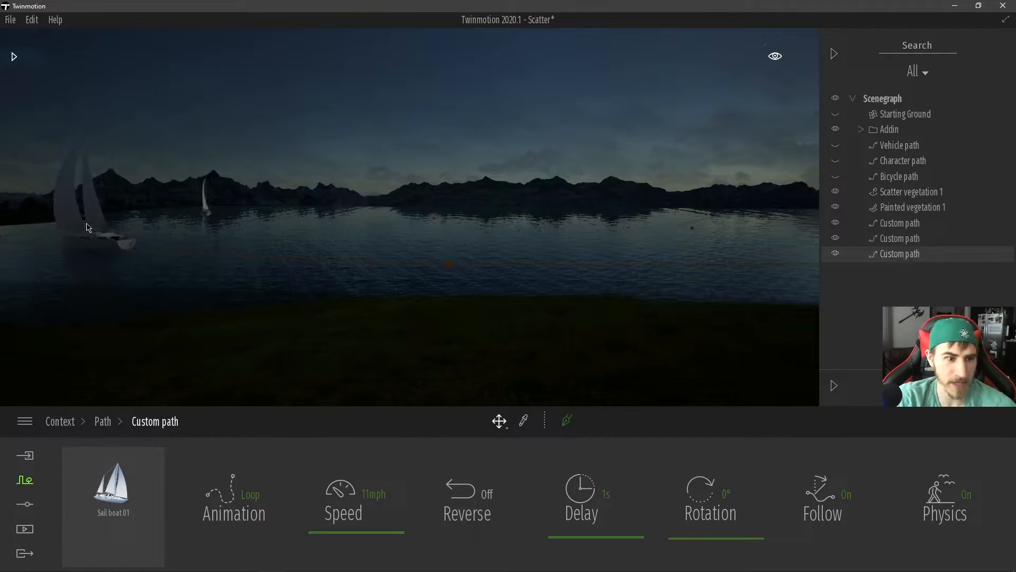
right_click_drag(164, 312, 118, 313)
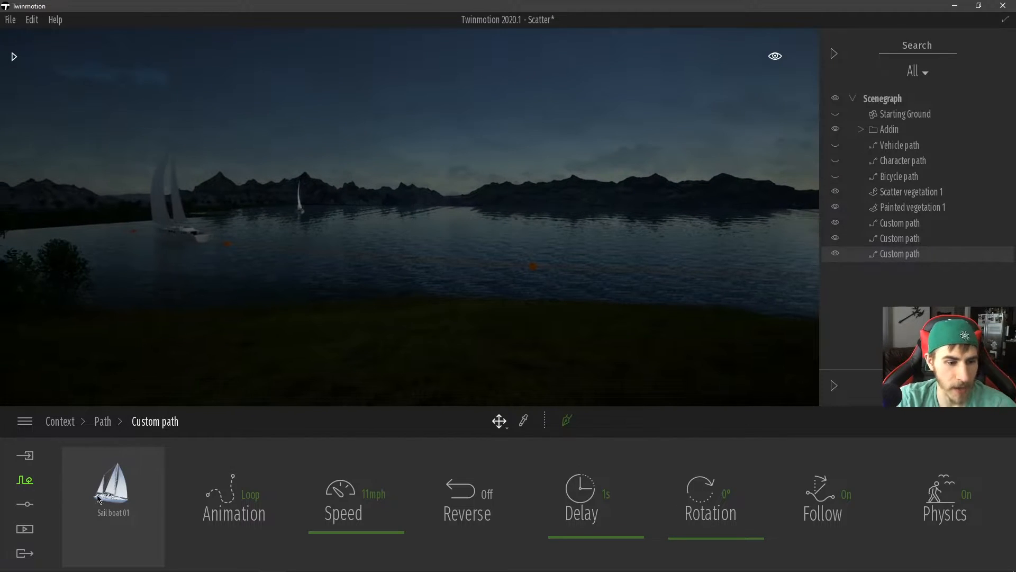
- Try Sail boat 02 and Yacht 01 in turn as the duplicated lake path's moving object
left_click(114, 453)
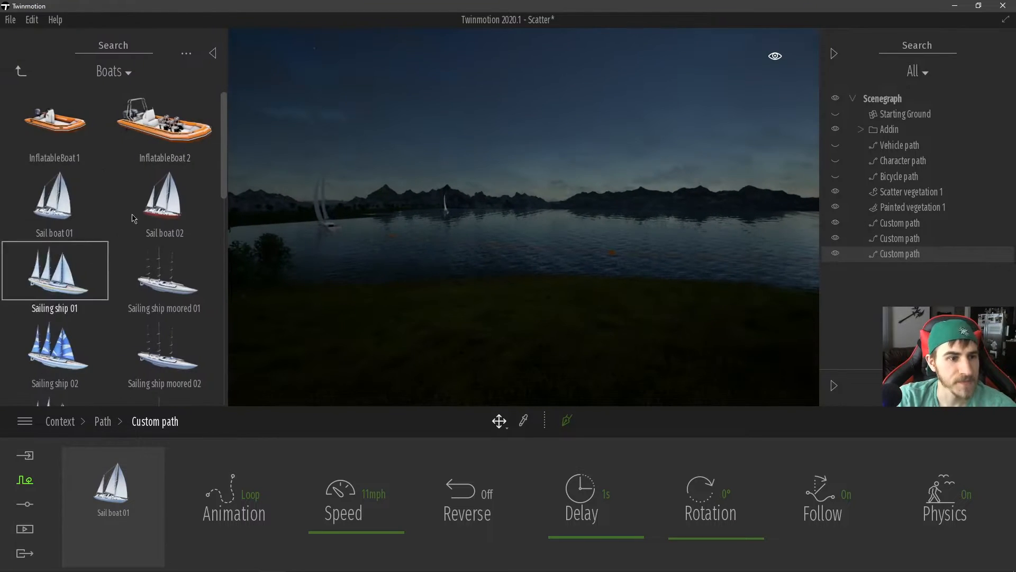
left_click(123, 222)
scroll(122, 222, "down", 1)
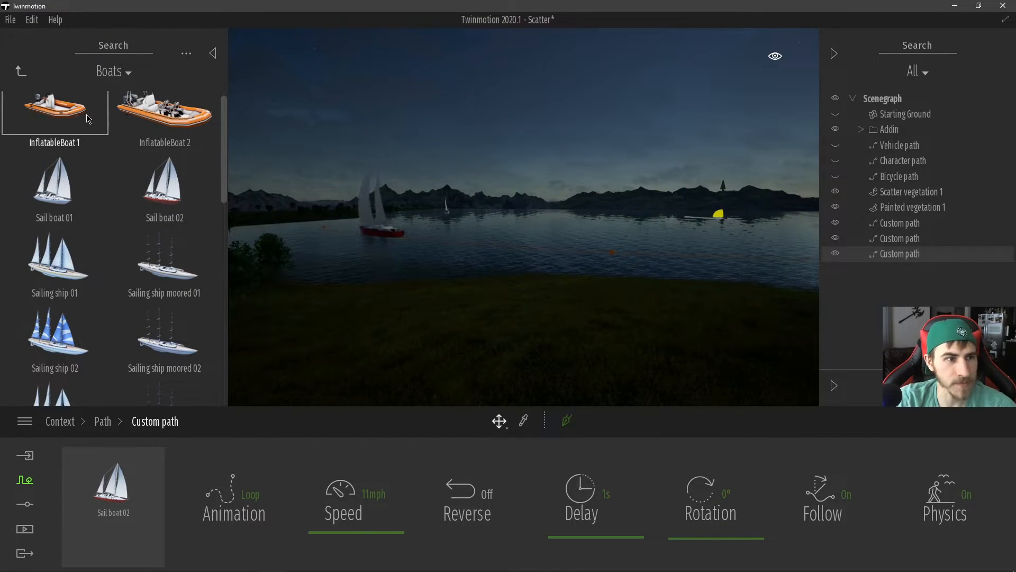
scroll(123, 232, "down", 8)
scroll(122, 232, "down", 3)
left_click(54, 255)
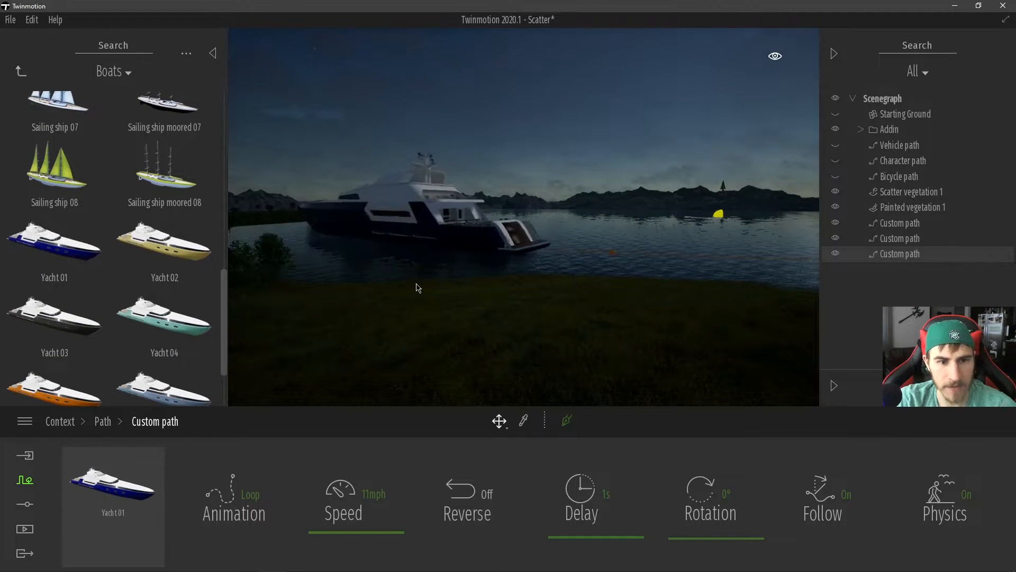
- Try Yacht 06 on the duplicated lake path, replacing it with Sailing ship moored 05 as the moving object
scroll(58, 265, "down", 2)
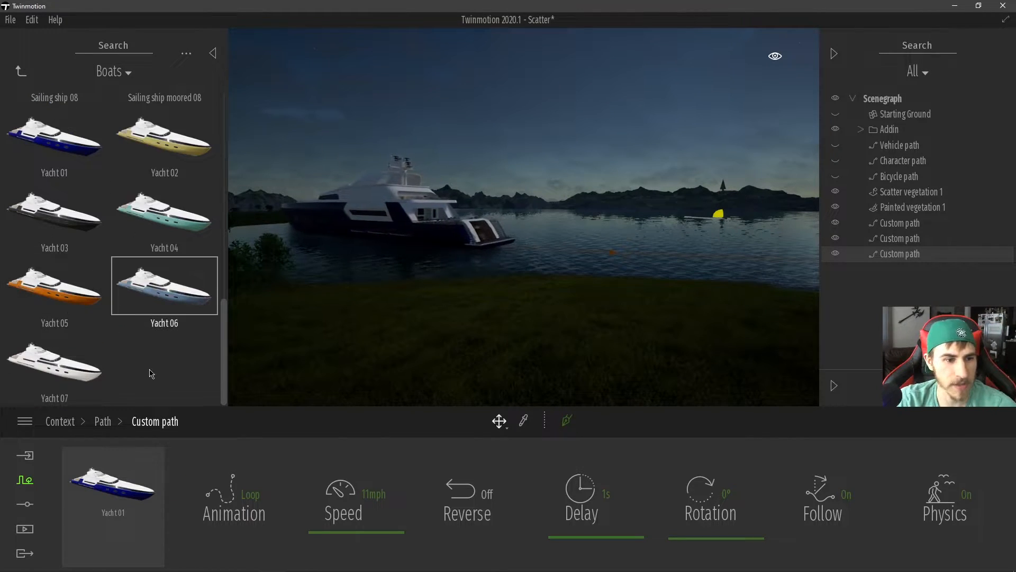
left_click(162, 288)
scroll(157, 231, "up", 6)
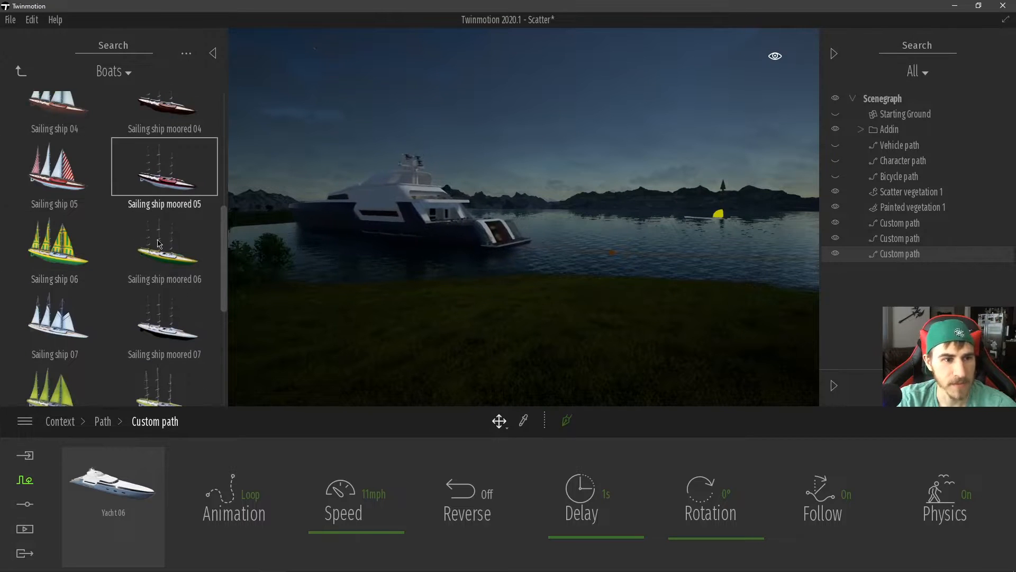
left_click_drag(156, 233, 127, 492)
- Return to the house, select the custom path crossing its driveway, and change the night scene to daylight
right_click_drag(386, 243, 418, 244)
key("s")
key("d")
left_click(892, 246)
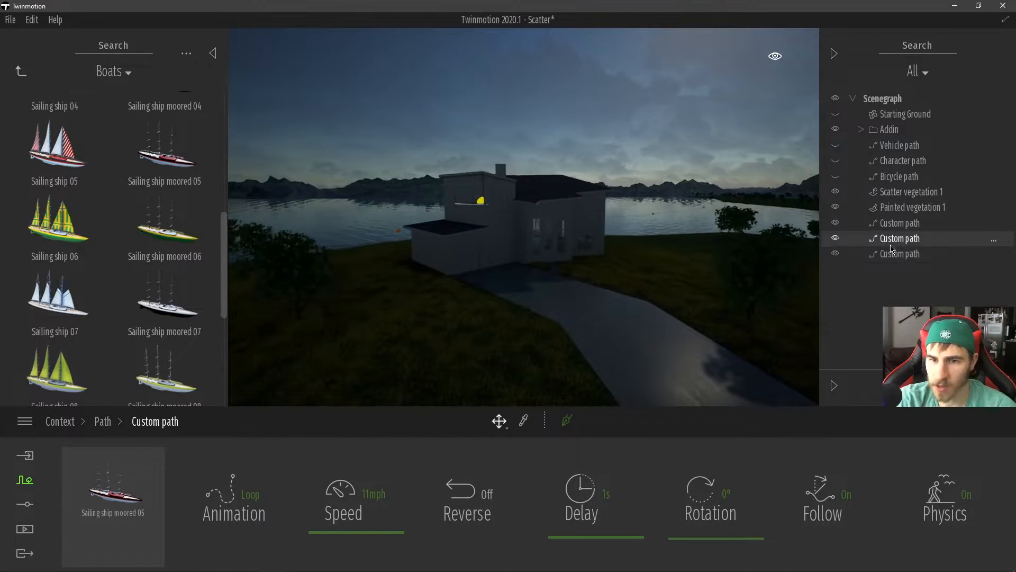
key("w")
key("a")
right_click_drag(679, 311, 687, 317)
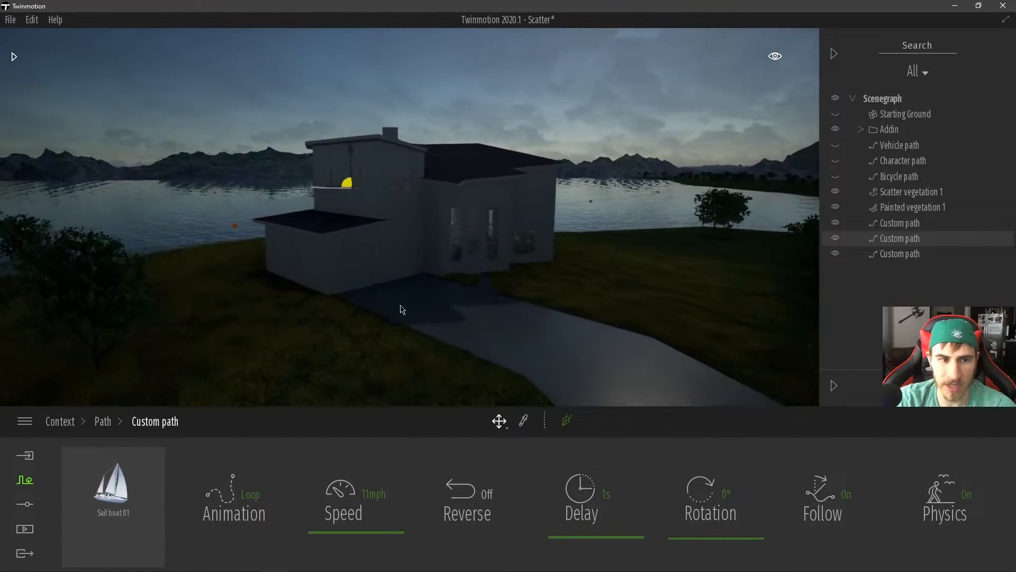
left_click(897, 223)
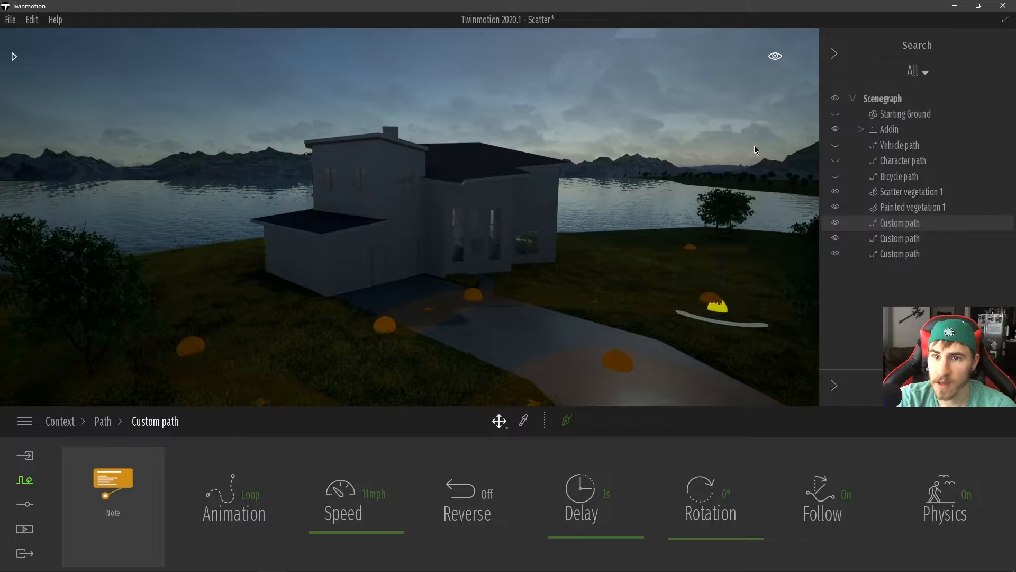
mouse_move(776, 57)
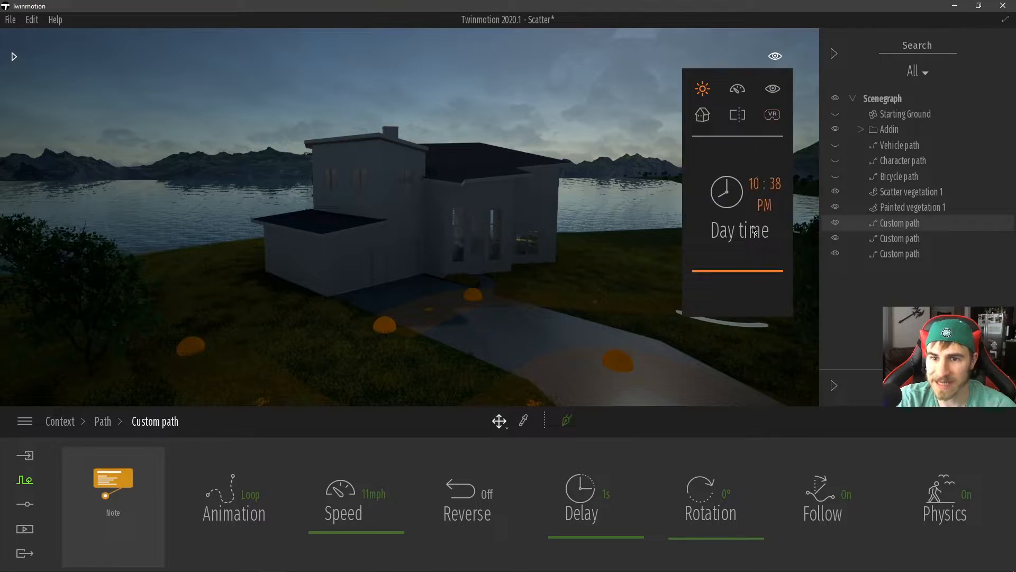
left_click_drag(748, 269, 731, 270)
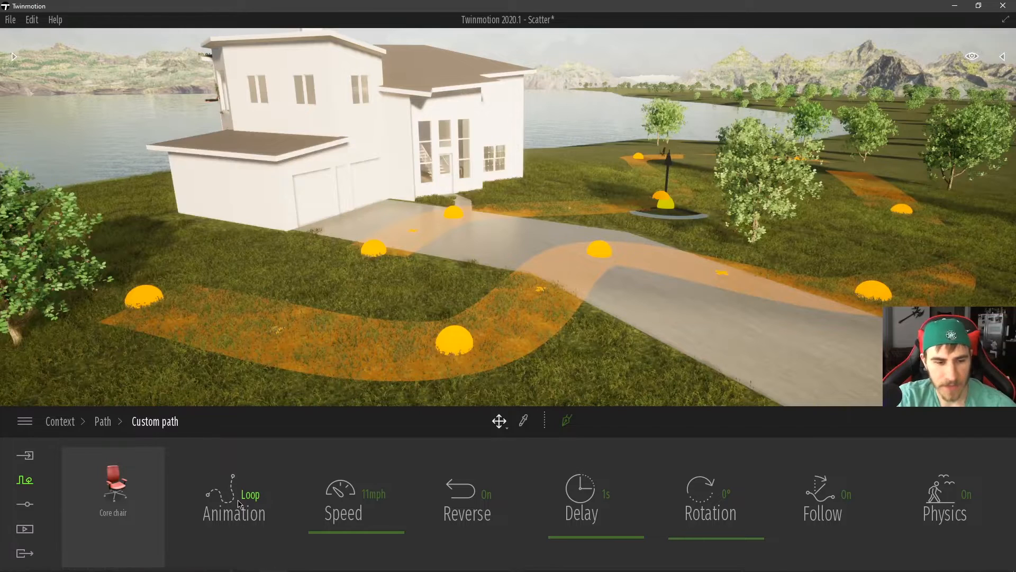
- Review the driveway path's animation modes and set its animation to Loop ping pong
left_click(260, 493)
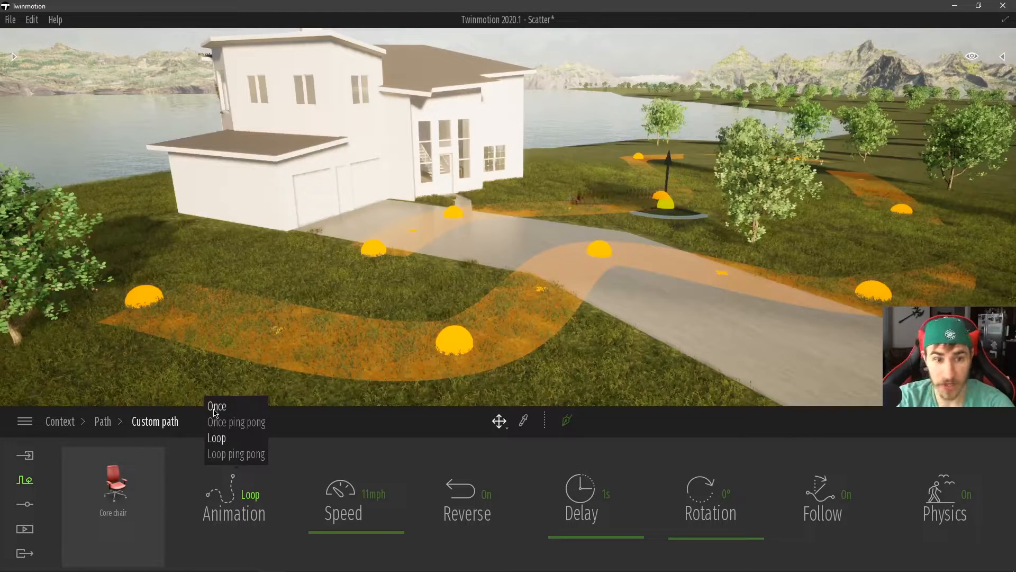
left_click(268, 354)
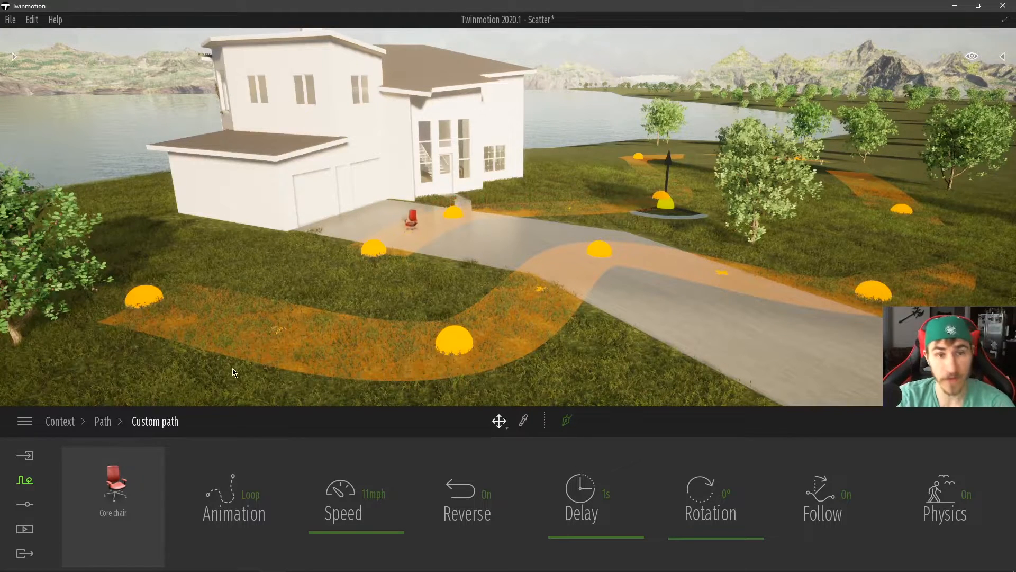
left_click(243, 526)
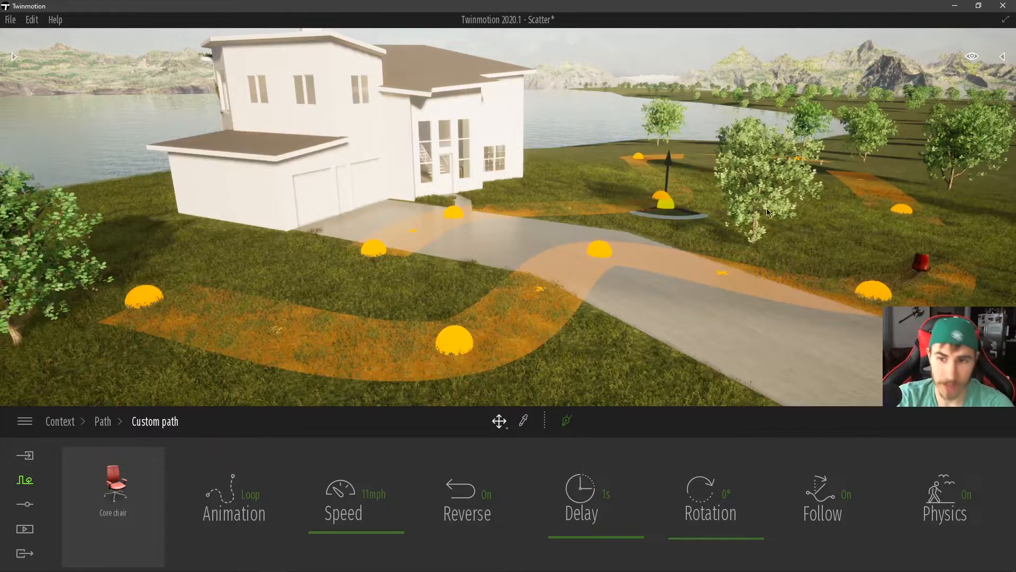
left_click(246, 507)
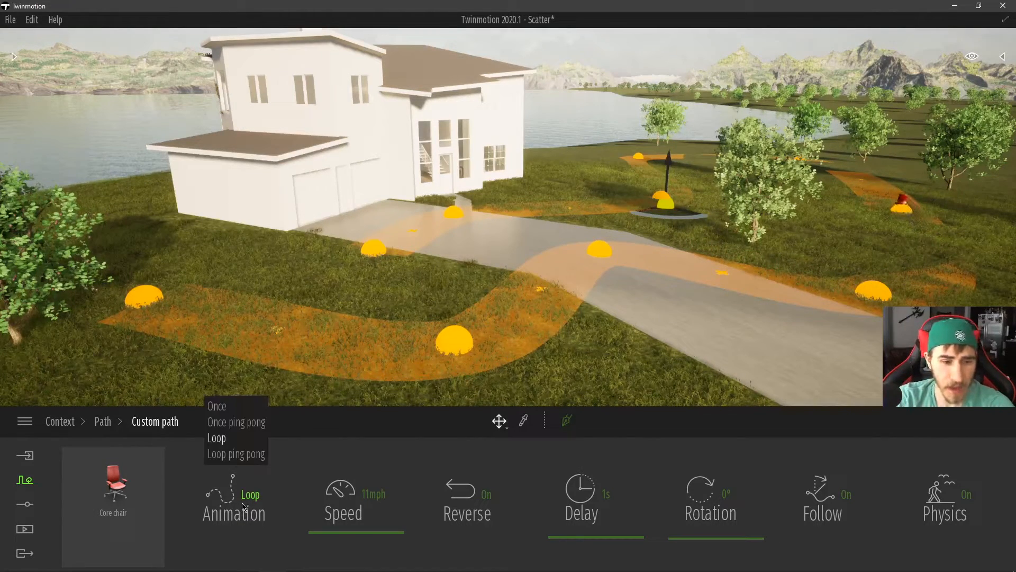
left_click(218, 439)
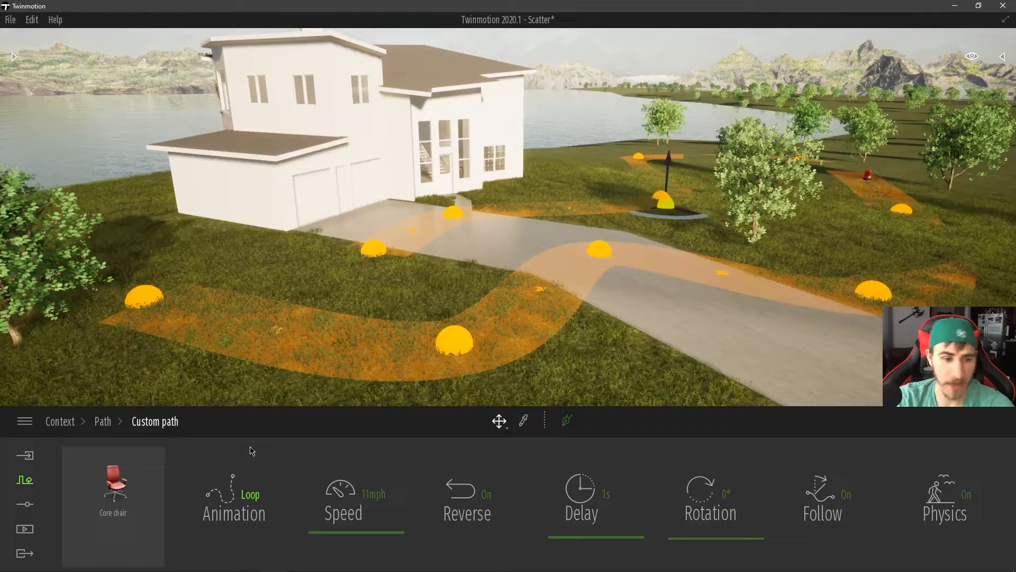
left_click(247, 506)
left_click(231, 470)
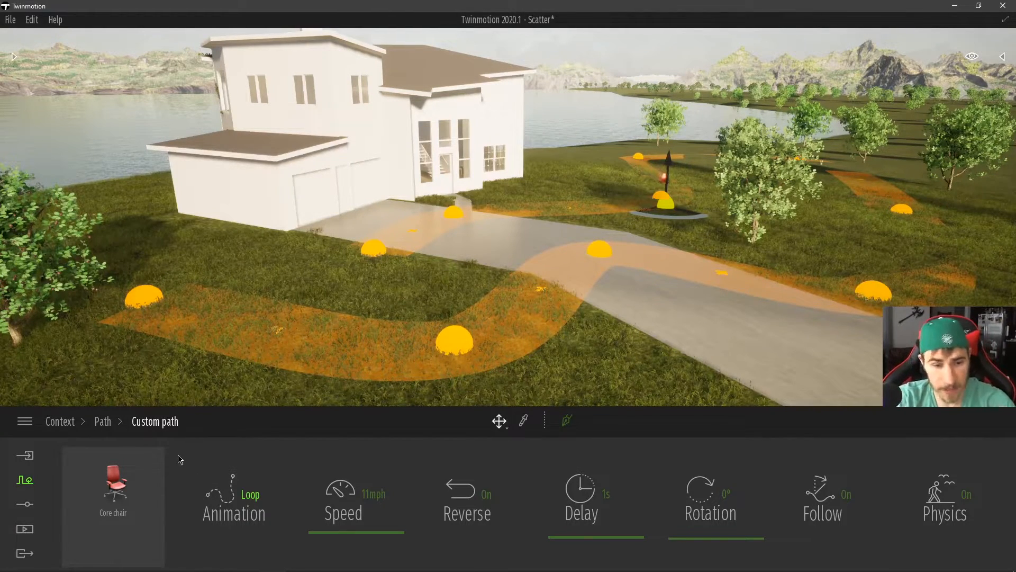
left_click(252, 498)
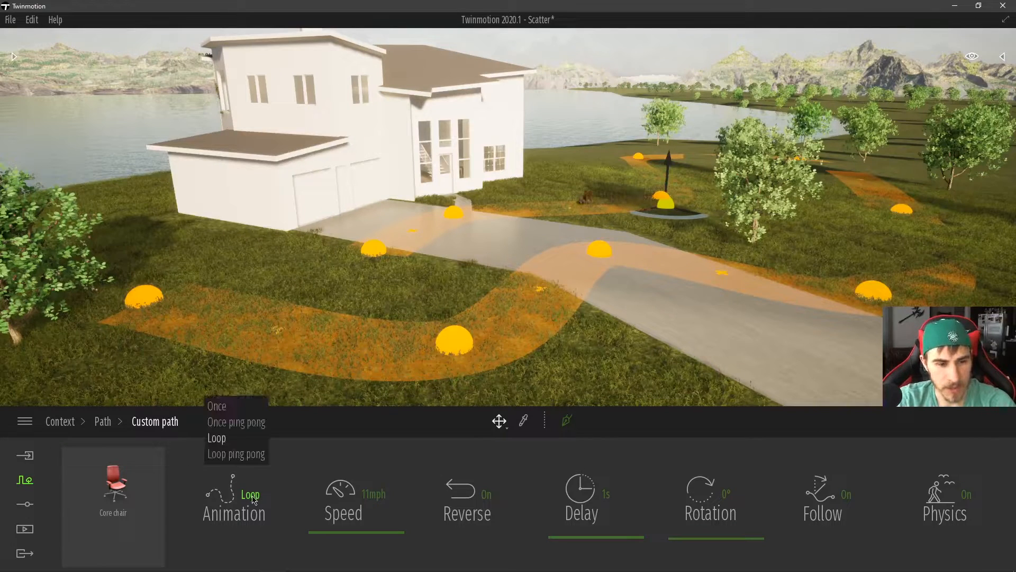
left_click(242, 462)
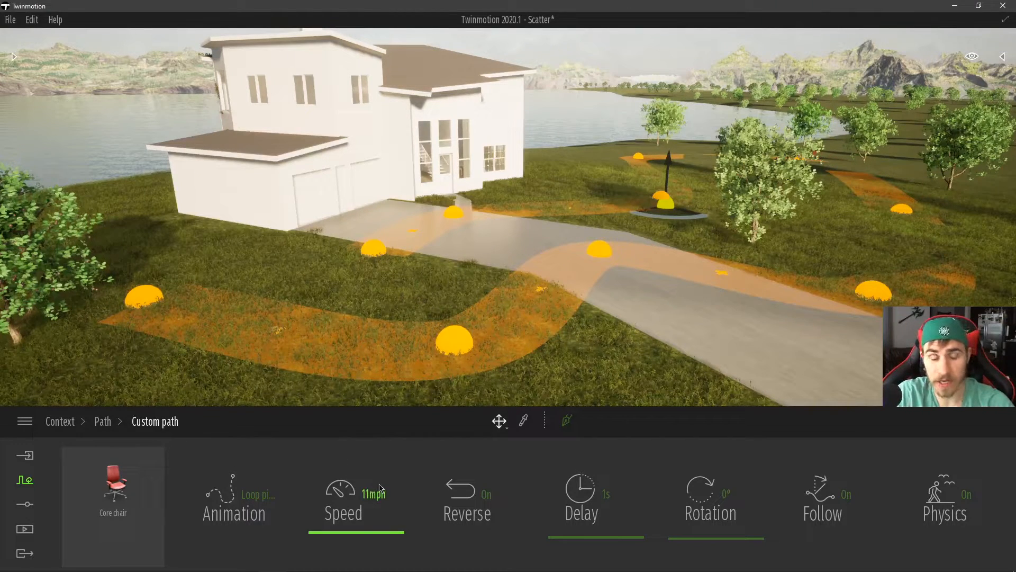
- Raise the path's speed to 60 mph and up to 155 mph, and try to enter 200
left_click_drag(348, 532, 391, 451)
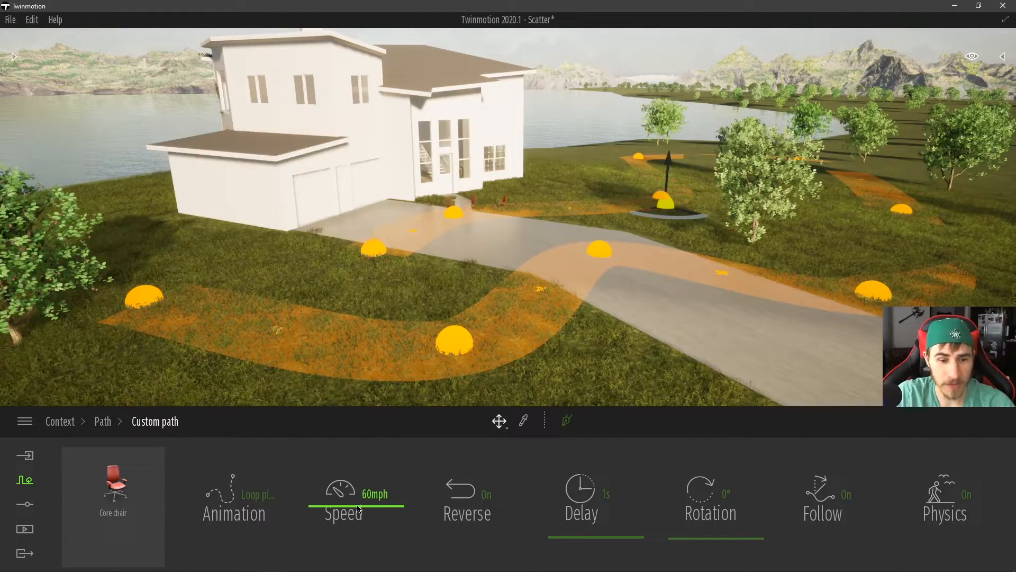
left_click_drag(342, 509, 341, 491)
left_click_drag(341, 493, 363, 433)
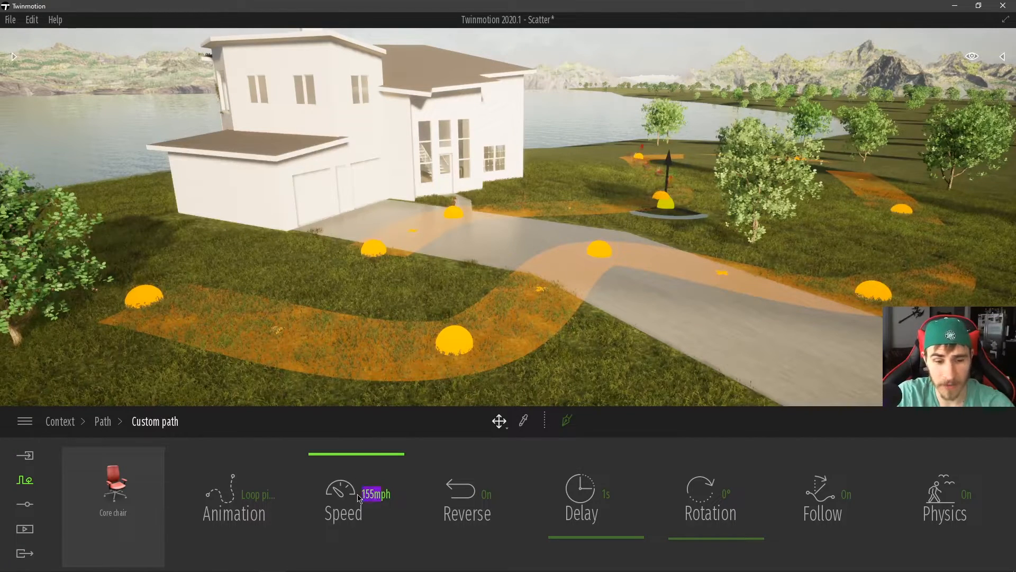
left_click(365, 493)
type("200")
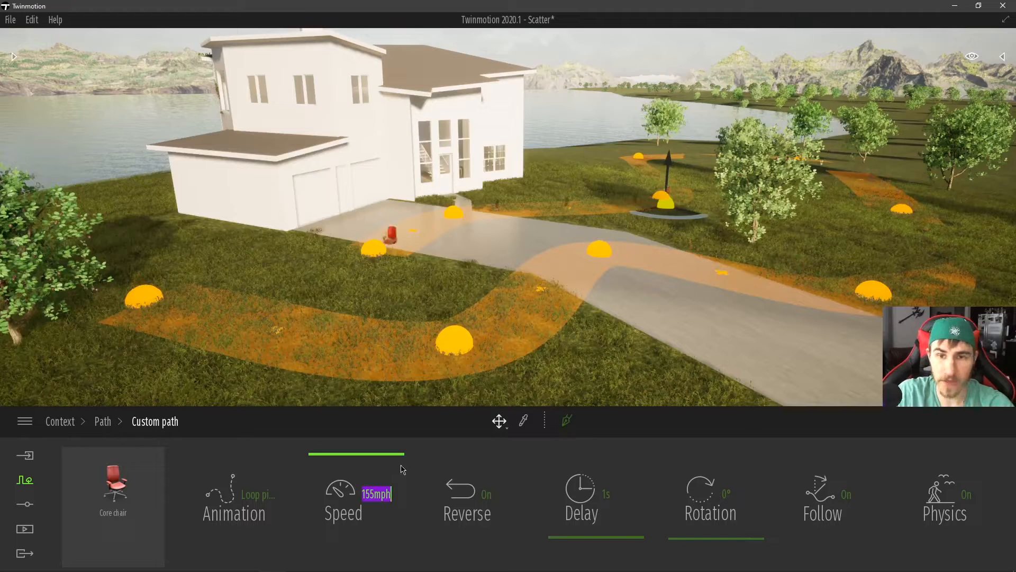
- Lower the path's speed through 135 and 76 mph to 23 mph and turn off Reverse
left_click_drag(363, 454, 383, 466)
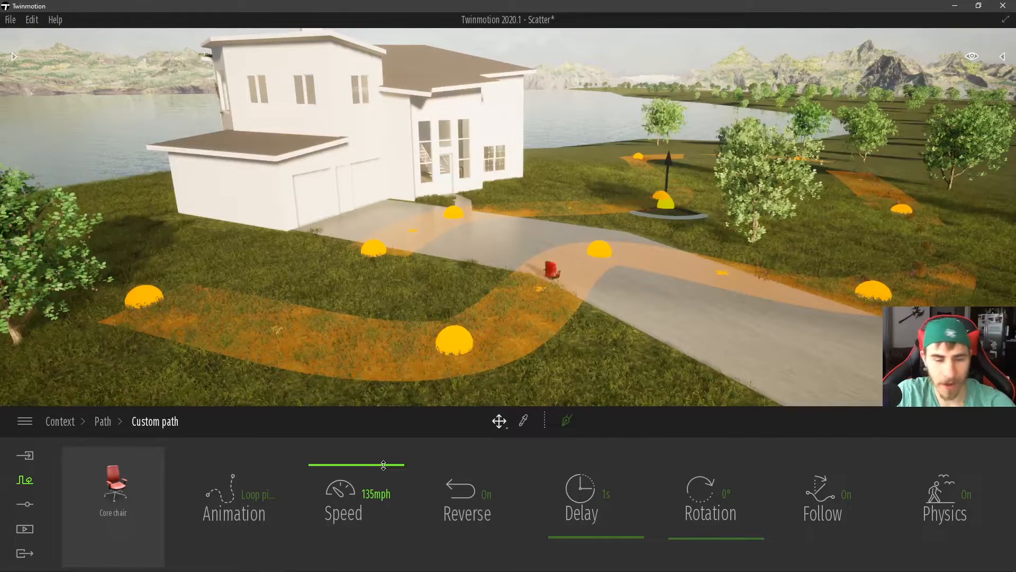
left_click_drag(384, 466, 347, 496)
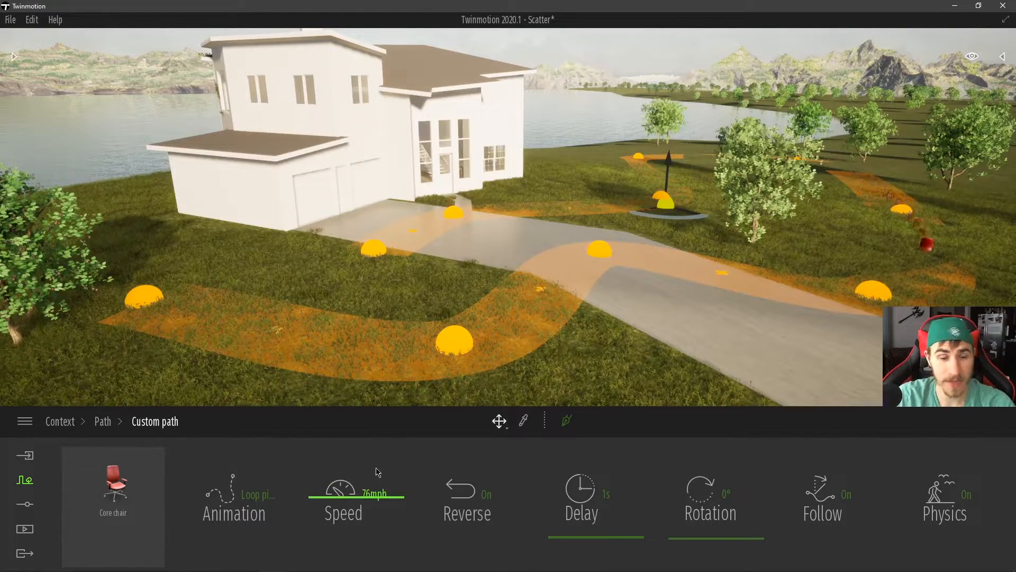
left_click_drag(377, 496, 381, 531)
left_click(470, 492)
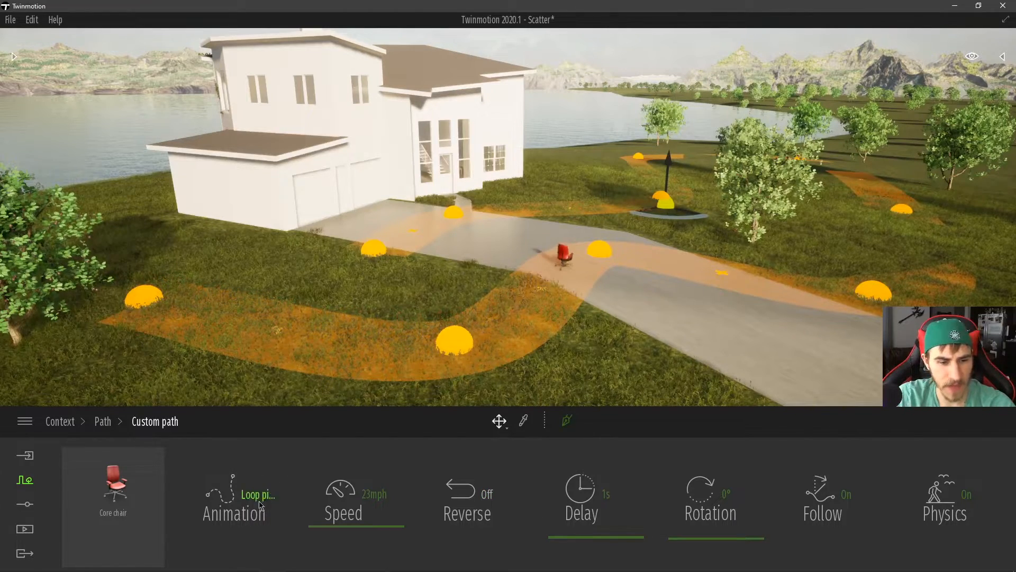
- Raise the path's speed to 77 mph and test Reverse on and off in Loop ping pong mode
left_click_drag(401, 527, 395, 496)
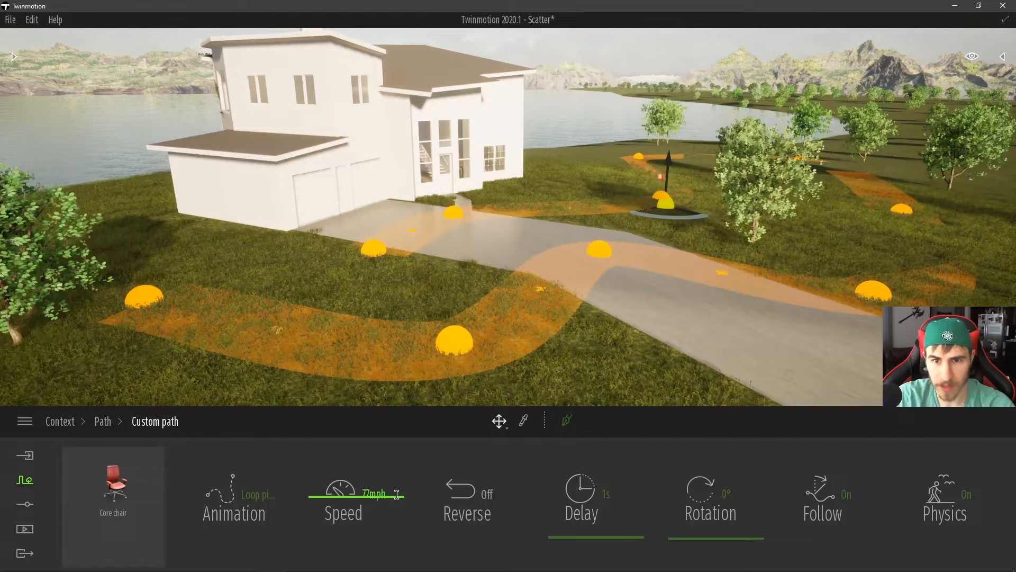
left_click(462, 502)
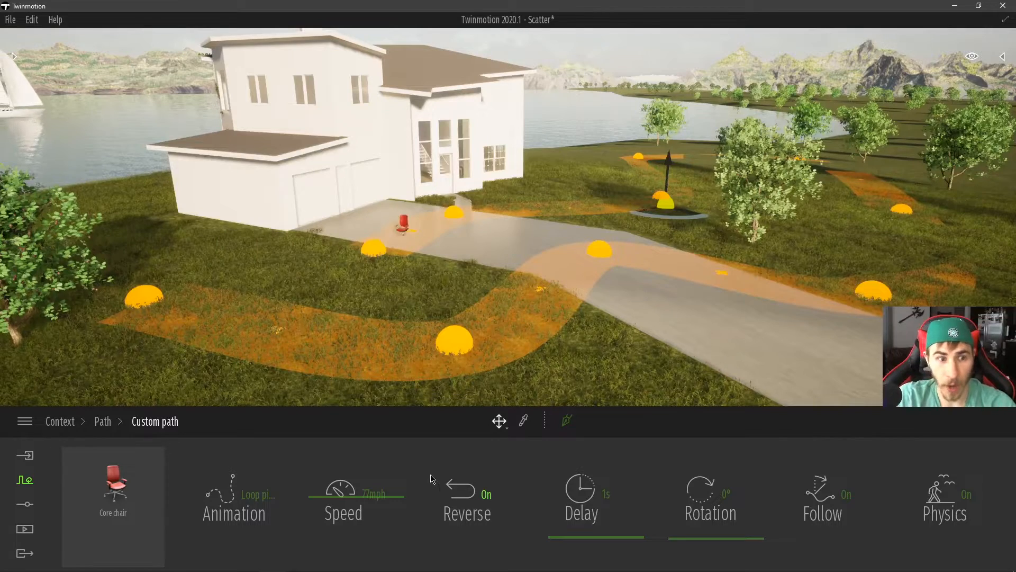
left_click(468, 500)
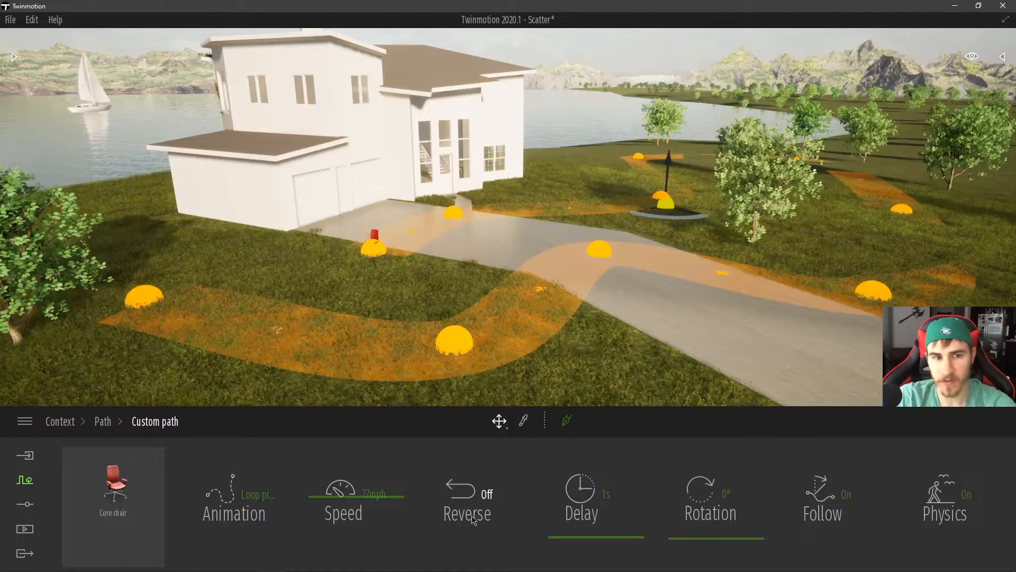
left_click(231, 501)
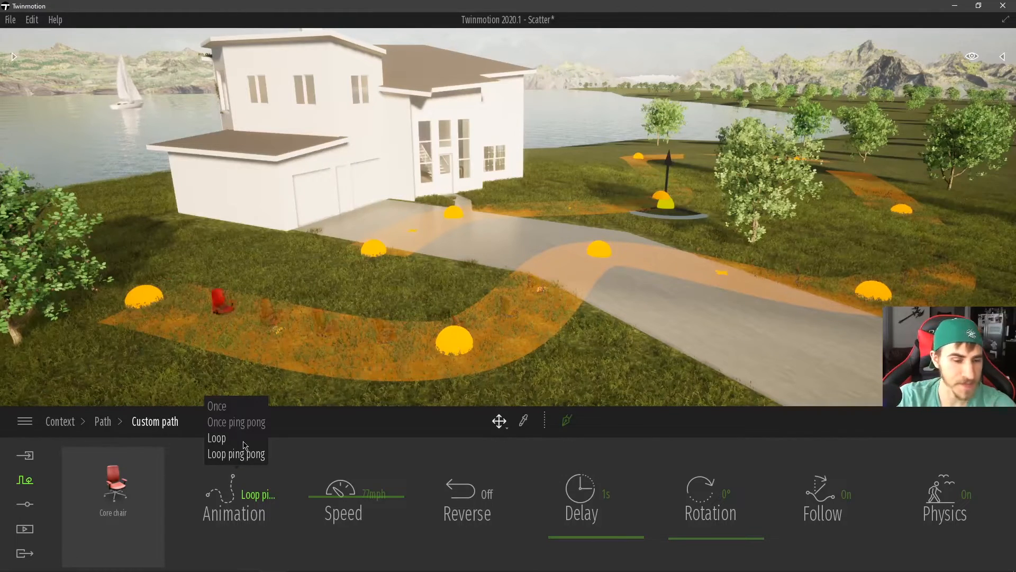
left_click(240, 494)
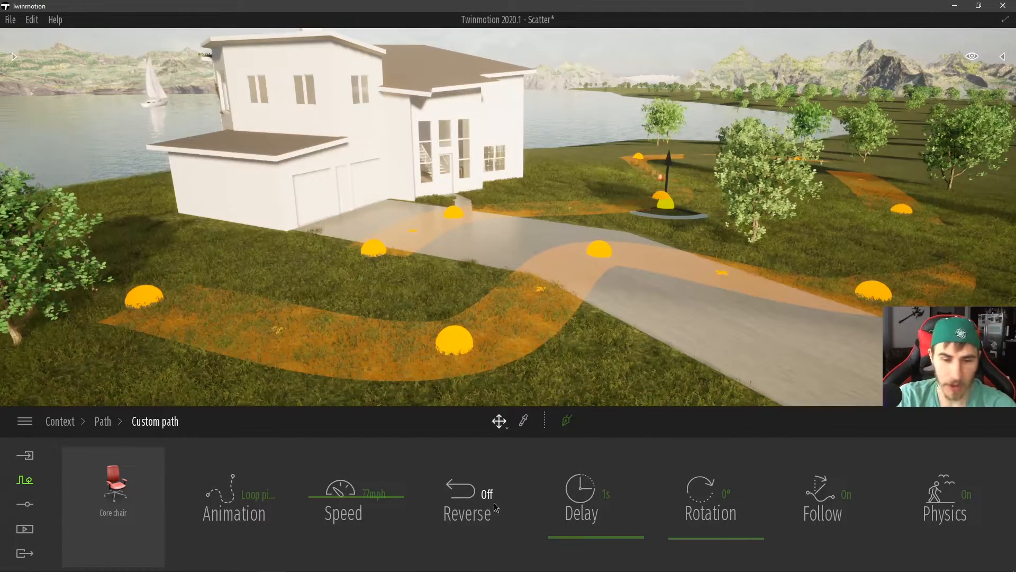
- Set the path's speed to 44 mph and toggle Reverse to compare the chair's direction
left_click_drag(386, 499, 336, 515)
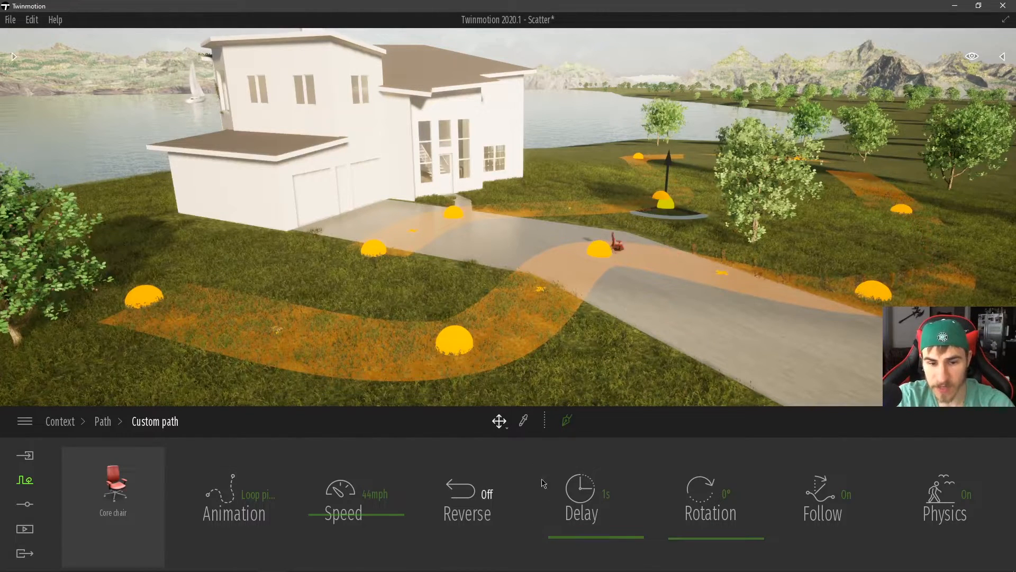
left_click(496, 519)
left_click(496, 519)
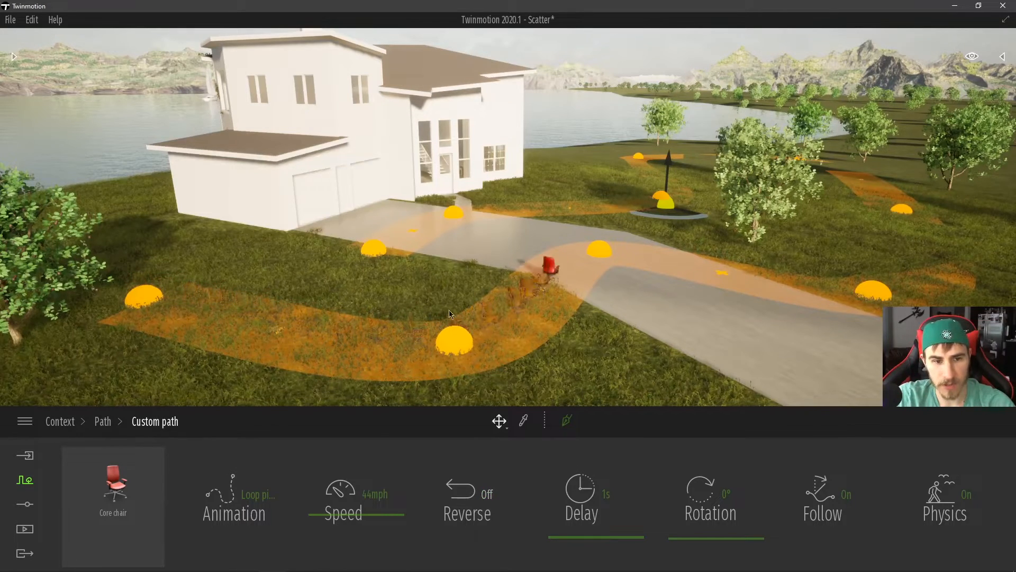
- Set the path's delay to 9 s and turn on Reverse to watch the chair
left_click_drag(605, 539, 532, 517)
left_click(492, 514)
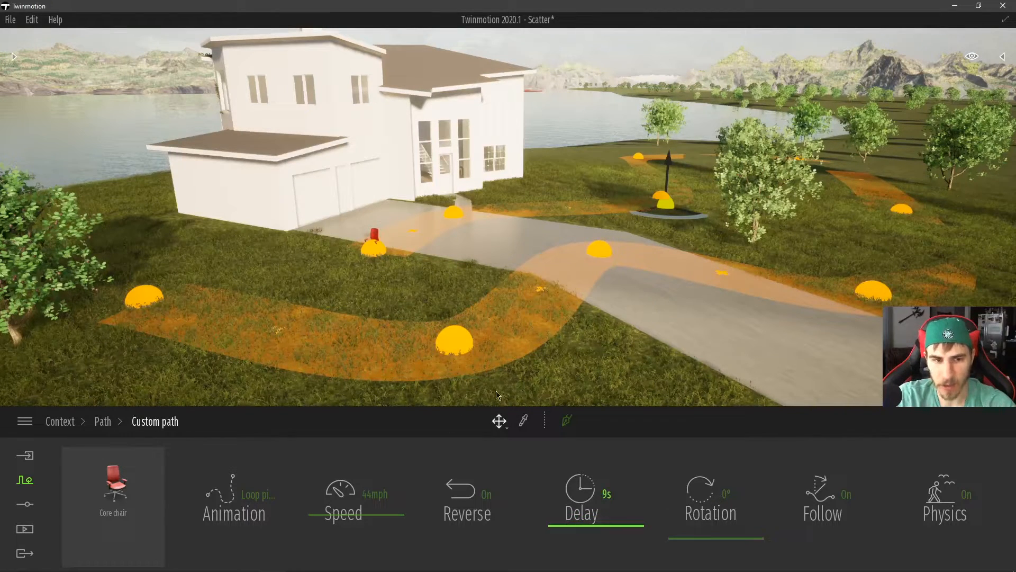
left_click(252, 509)
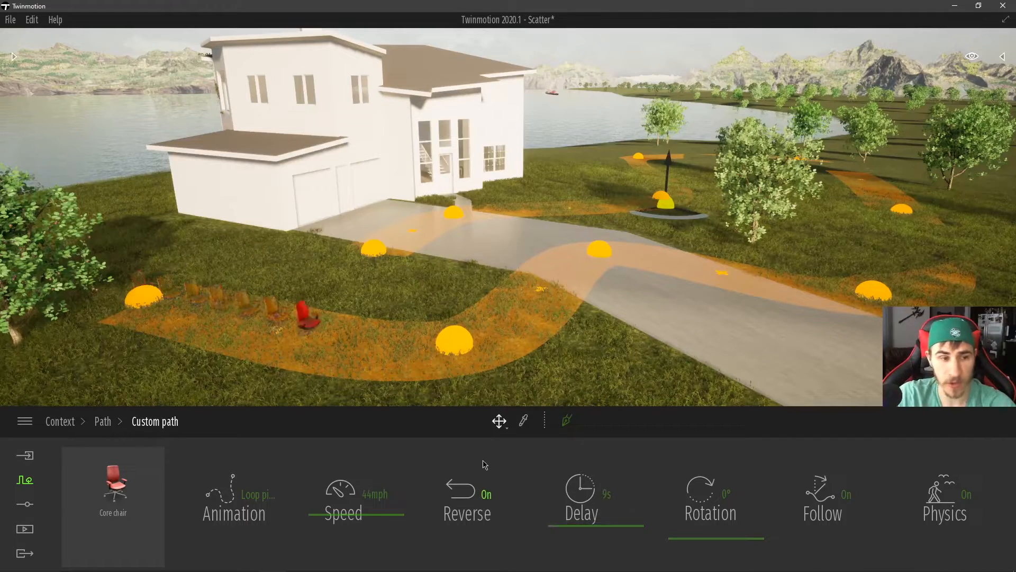
- Try a 0 s delay, then set the path to 86° rotation, 10 mph speed and a 6 s delay
left_click_drag(588, 527, 585, 553)
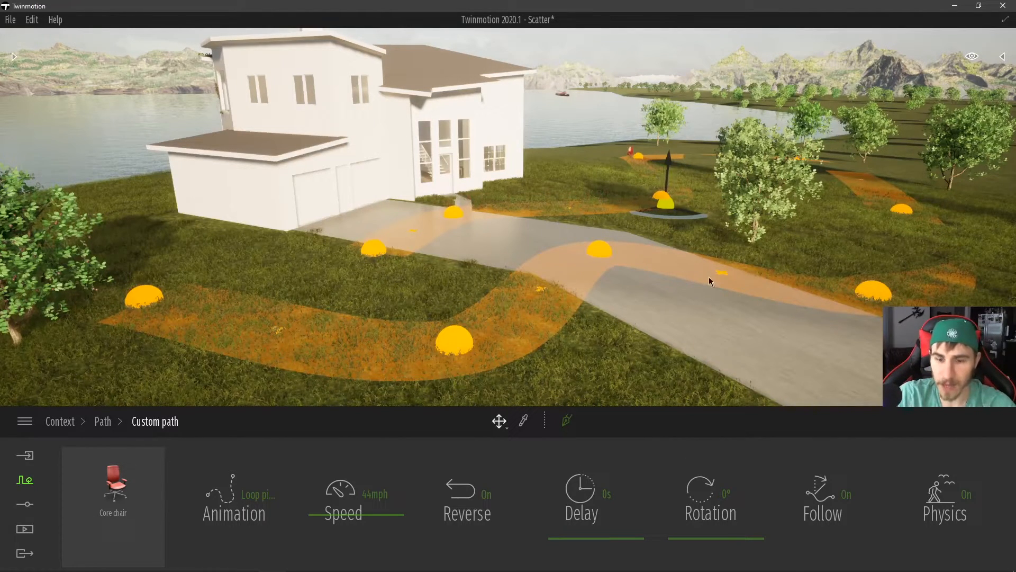
mouse_move(727, 518)
left_mouse_down()
mouse_move(743, 494)
mouse_move(732, 541)
mouse_move(737, 511)
left_mouse_up()
left_click_drag(349, 514, 352, 536)
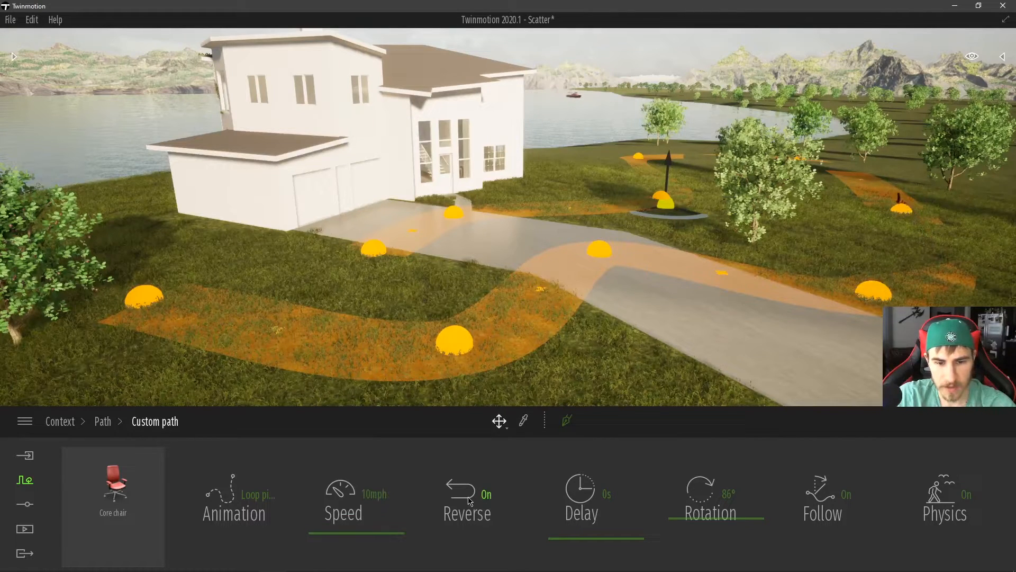
left_click_drag(583, 531, 602, 530)
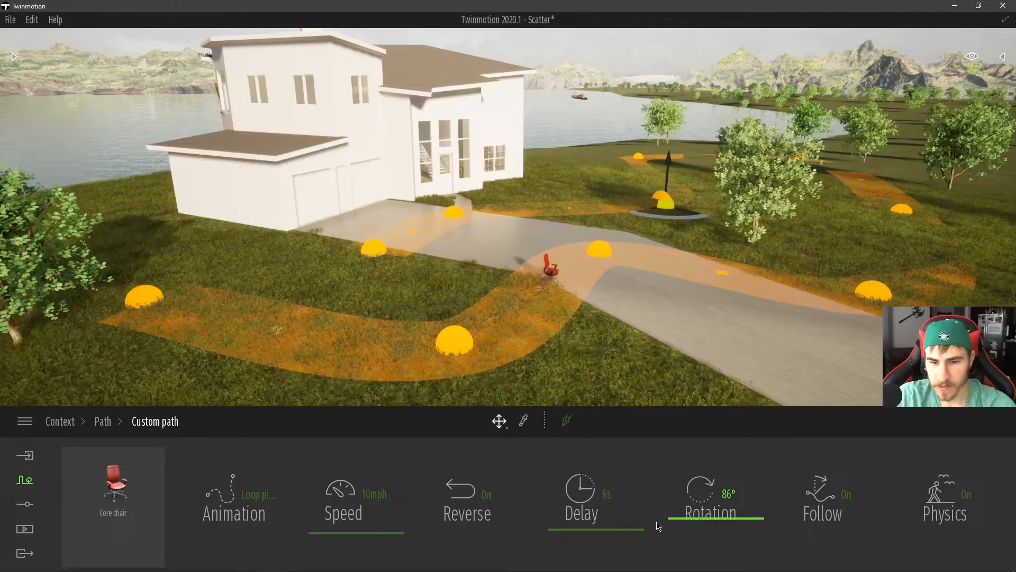
- Try rotating the moving chair to 149° and reset its rotation to 0°
mouse_move(688, 518)
left_mouse_down()
mouse_move(702, 466)
mouse_move(697, 533)
left_mouse_up()
mouse_move(705, 496)
left_mouse_down()
mouse_move(704, 479)
mouse_move(706, 508)
mouse_move(707, 472)
mouse_move(705, 502)
left_mouse_up()
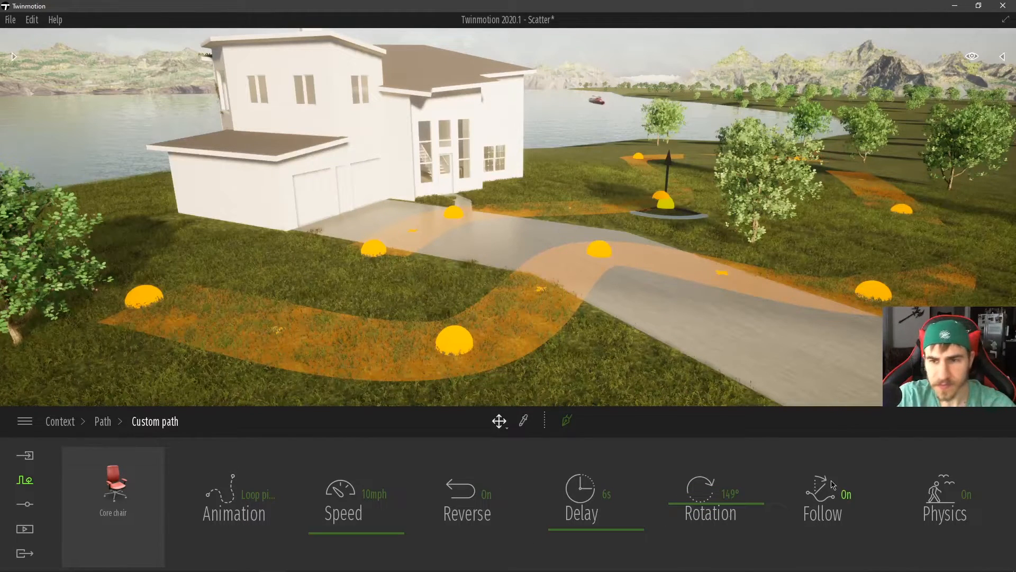
left_click_drag(726, 509, 728, 555)
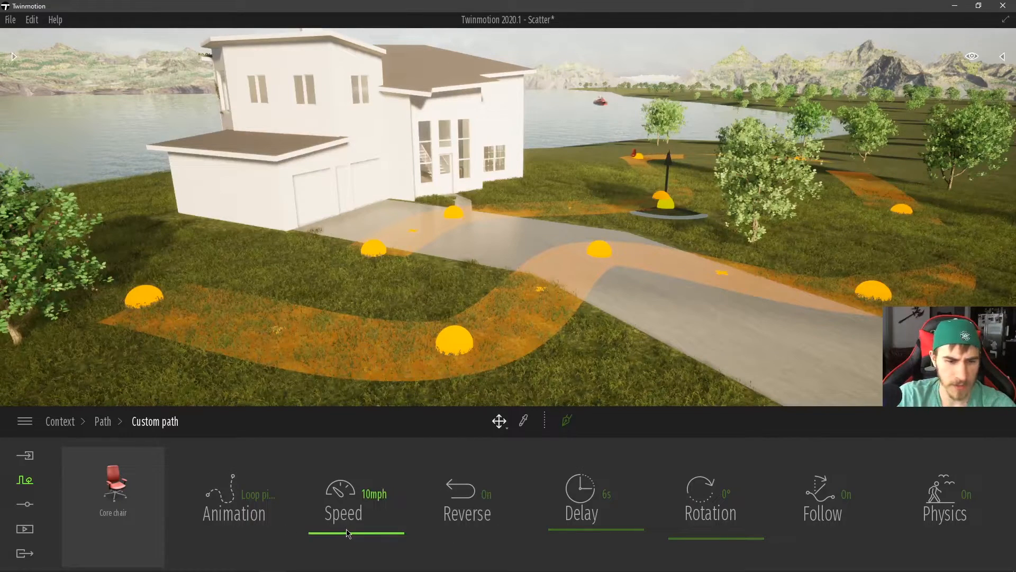
- Set the path's speed to 17 mph and, after testing Reverse, leave it off
left_click_drag(355, 532, 365, 523)
left_click(463, 507)
left_click(463, 507)
left_click_drag(329, 526, 345, 529)
left_click(464, 506)
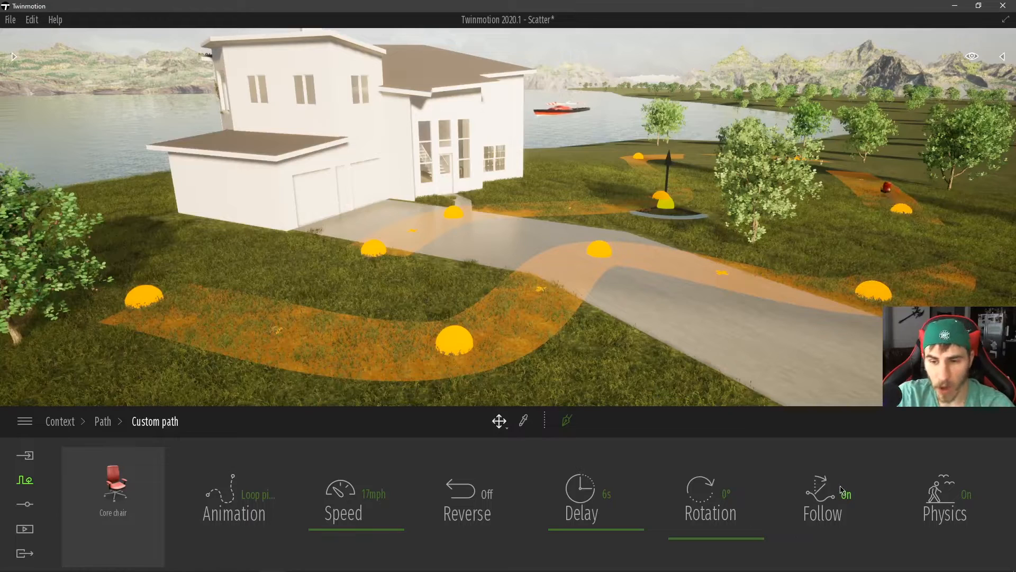
left_click(463, 509)
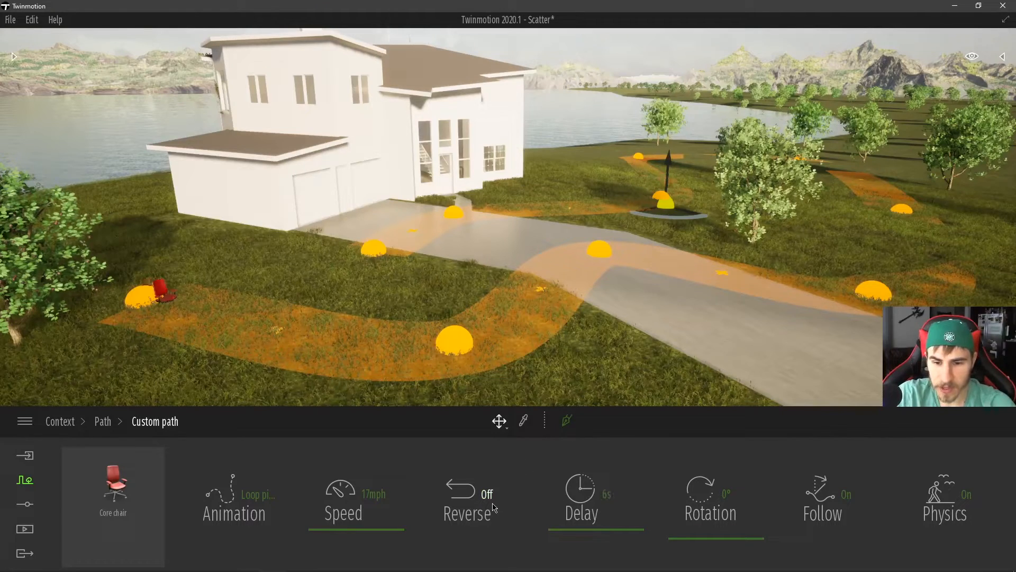
- Try turning off Follow on the chair's custom path and on the sailing ship's custom path to compare how both objects travel
left_click(473, 495)
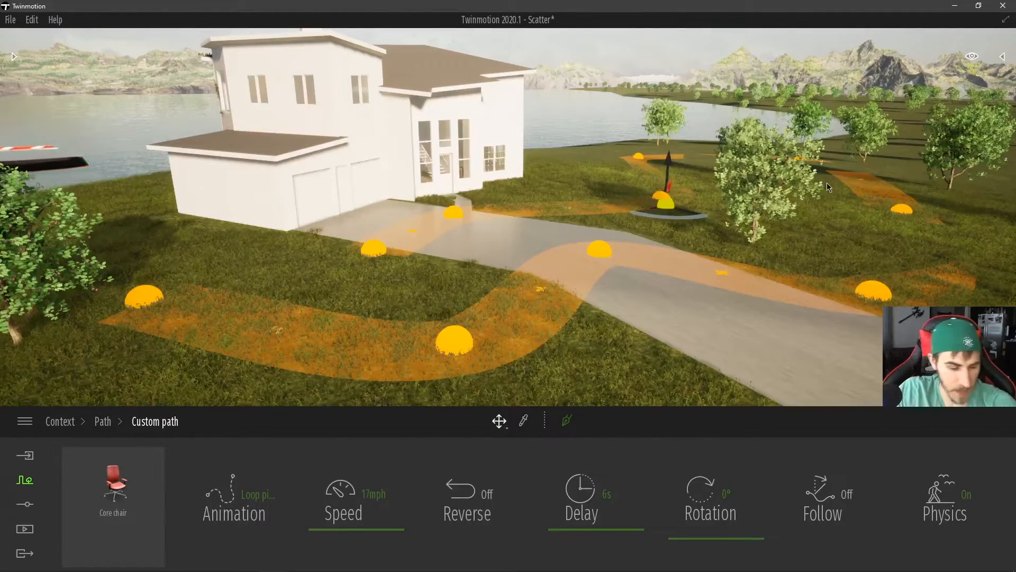
right_click_drag(571, 226, 643, 235)
key("w")
left_click(573, 226)
left_click(1002, 56)
left_click(925, 269)
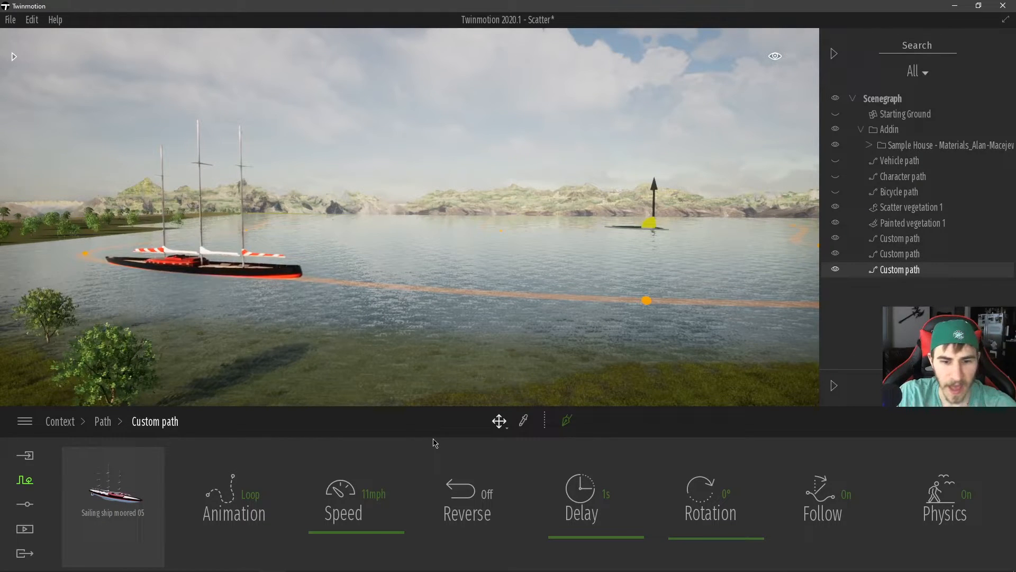
left_click(829, 507)
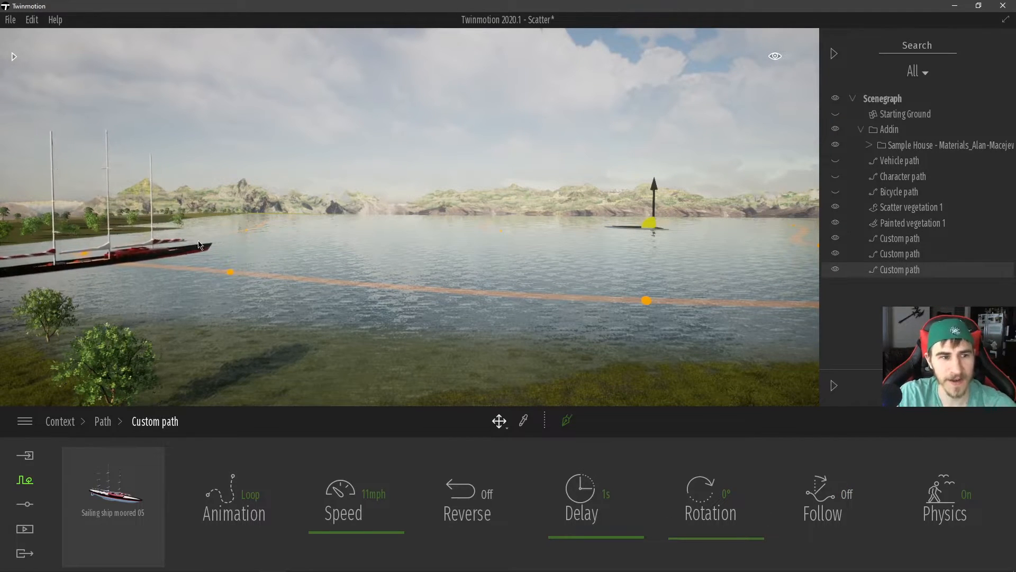
right_click_drag(201, 249, 168, 270)
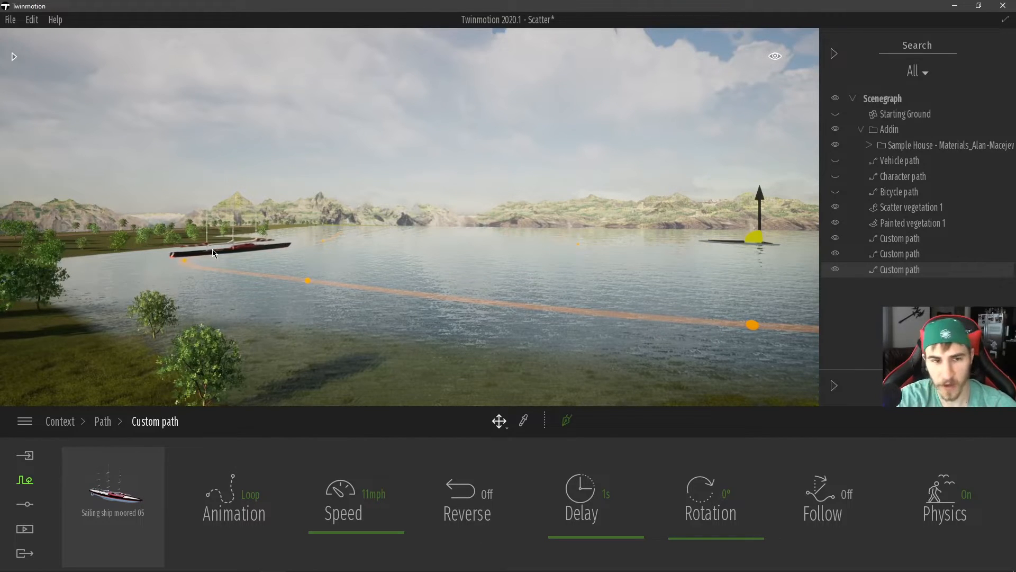
- Turn Follow back on for the sailing ship's custom path and for the chair's custom path
left_click(841, 500)
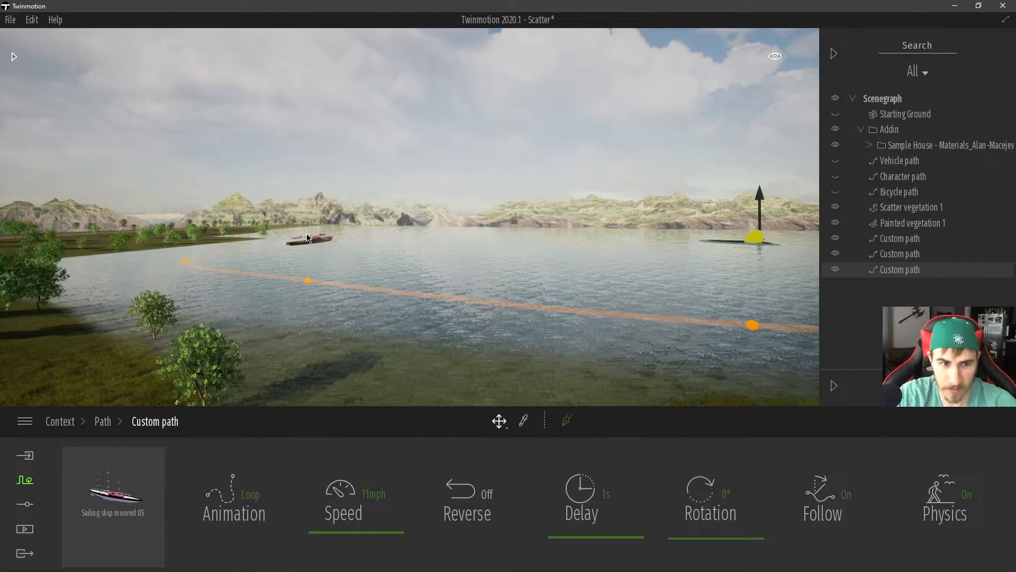
right_click_drag(410, 218, 193, 242)
key("w")
key("s")
right_click_drag(786, 243, 795, 256)
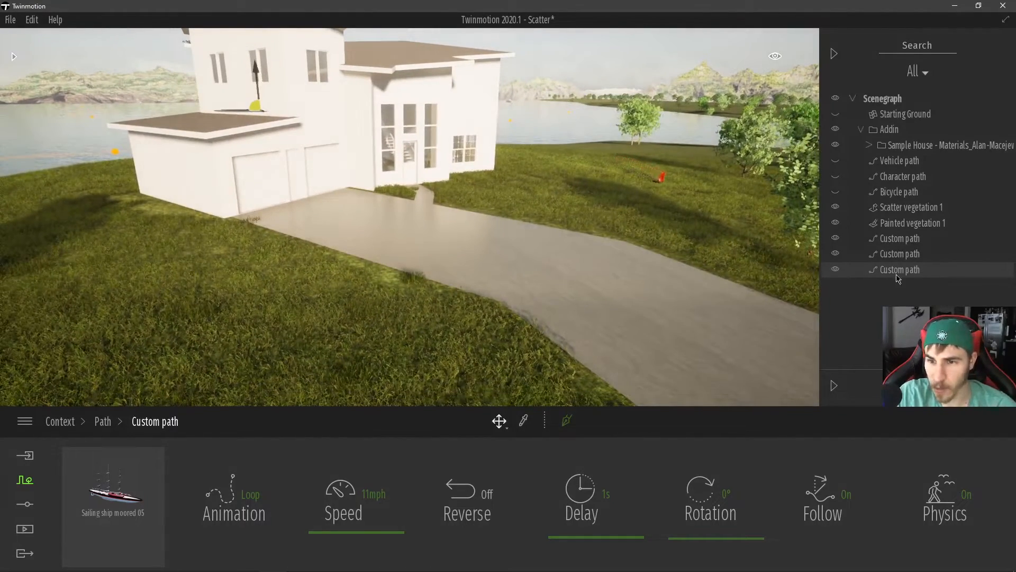
left_click(900, 238)
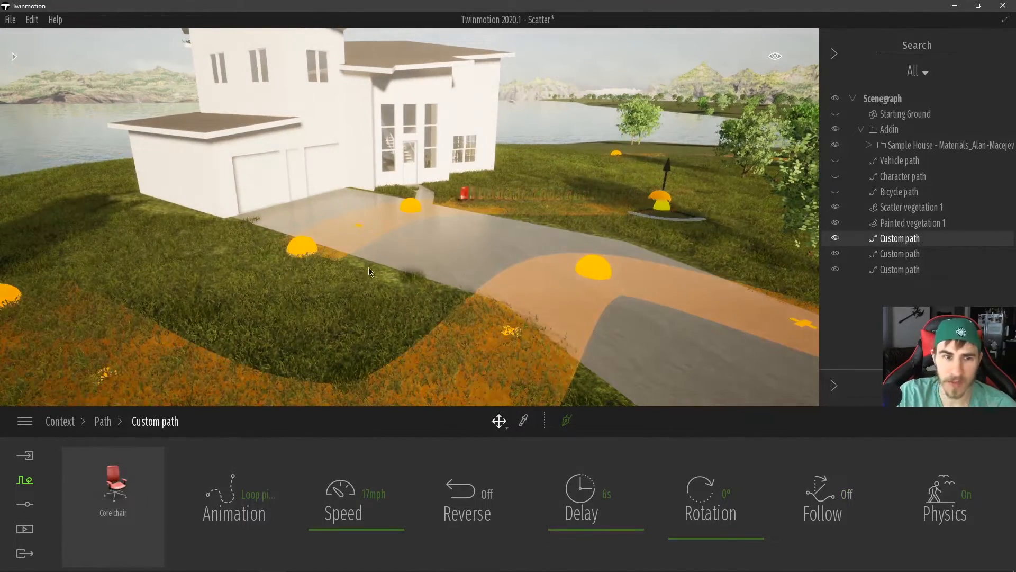
key("s")
right_click_drag(361, 275, 360, 267)
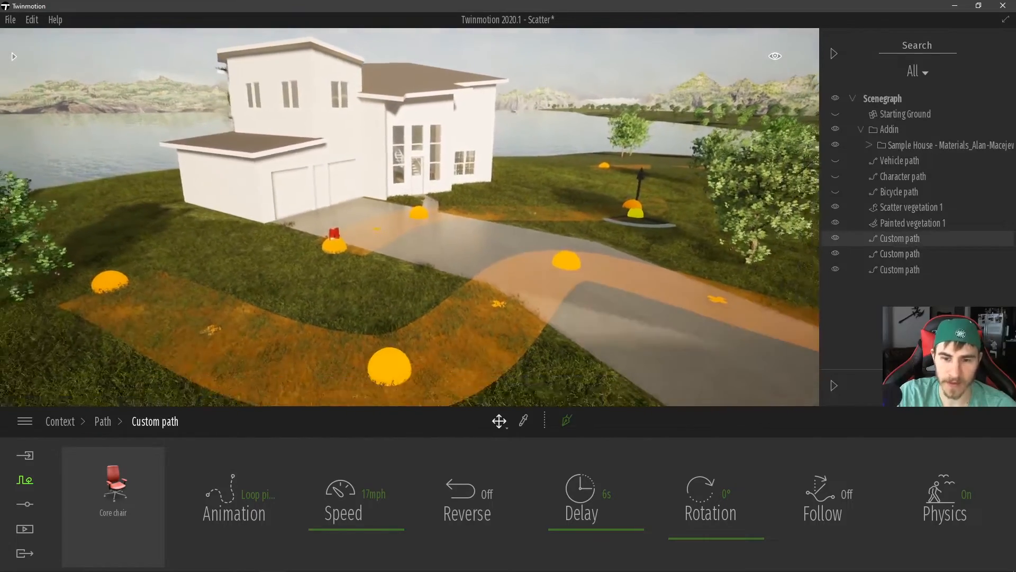
key("Escape")
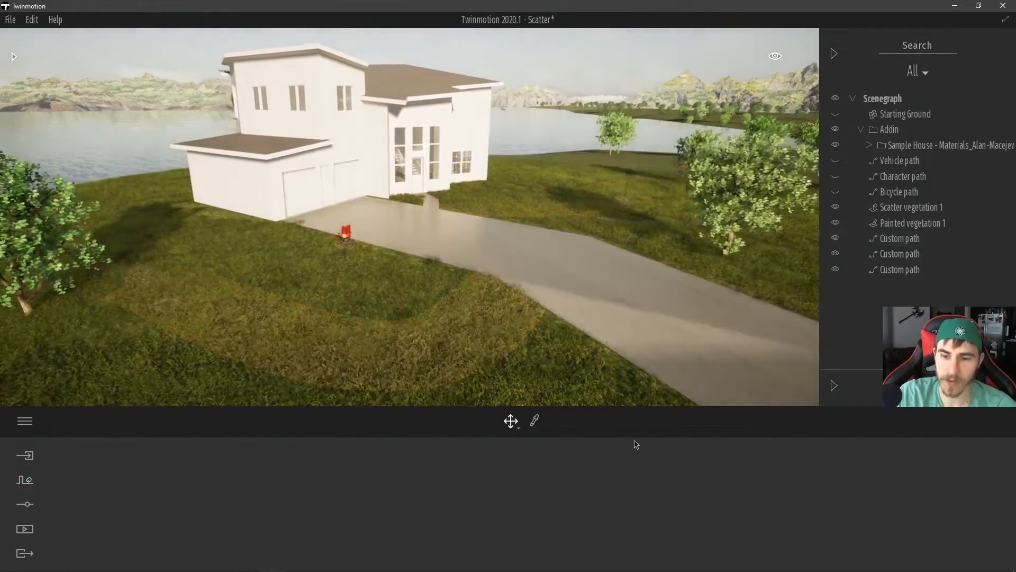
left_click(899, 239)
left_click(842, 483)
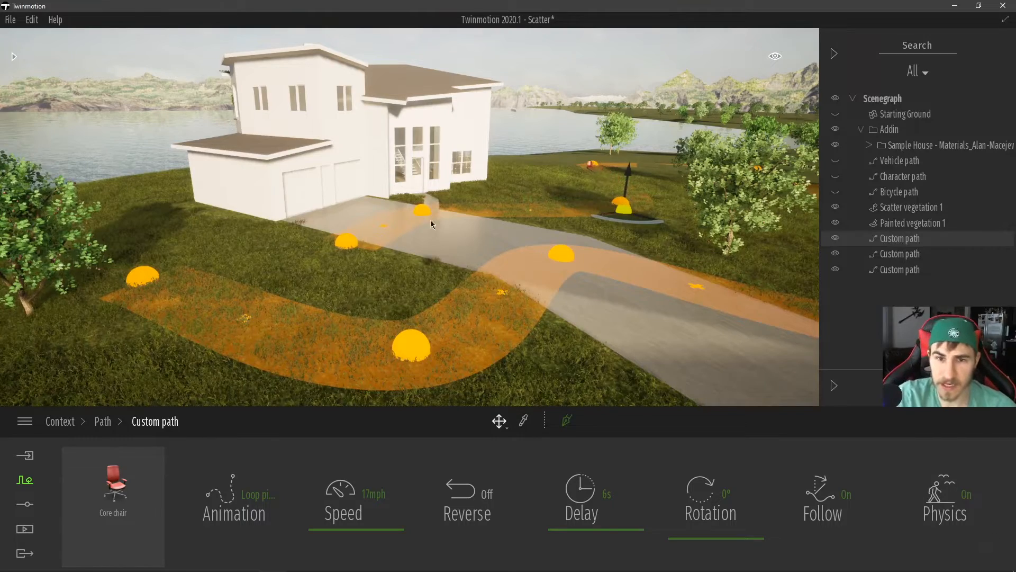
- Reposition the points of the chair's custom path so it runs up the garage side and across the roof of the house
right_click_drag(368, 278, 408, 251)
key("w")
key("s")
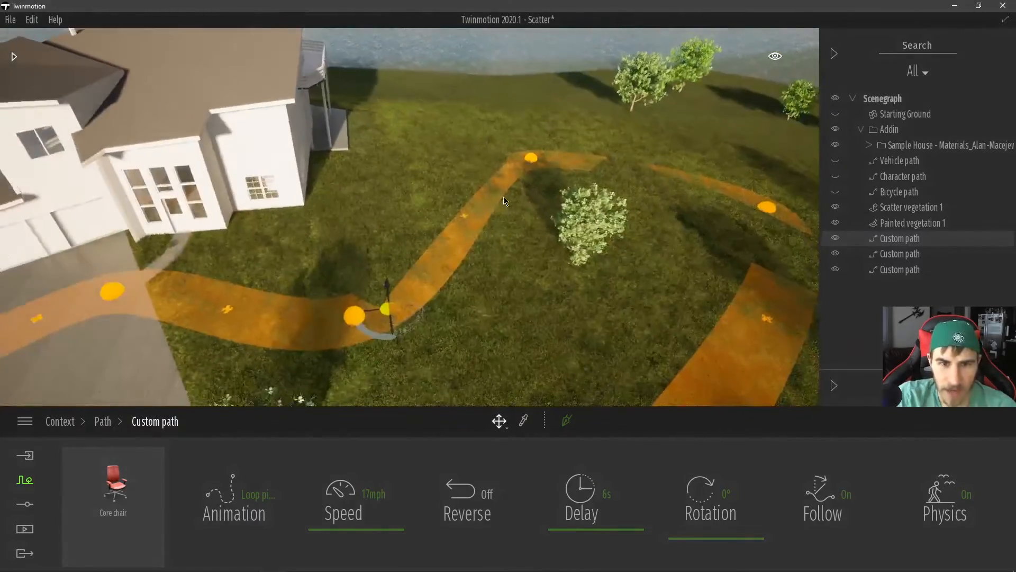
left_click(538, 160)
left_click_drag(538, 160, 299, 63)
right_click_drag(299, 63, 270, 47)
key("a")
left_click_drag(487, 344, 180, 148)
left_click_drag(278, 215, 494, 315)
right_click_drag(495, 316, 450, 278)
key("s")
left_click_drag(450, 273, 241, 241)
left_click_drag(345, 337, 180, 400)
right_click_drag(180, 400, 128, 423)
left_click_drag(456, 339, 603, 324)
mouse_move(527, 341)
right_mouse_down()
mouse_move(577, 366)
mouse_move(638, 366)
mouse_move(601, 323)
mouse_move(597, 287)
mouse_move(589, 352)
mouse_move(539, 336)
right_mouse_up()
key("w")
key("s")
key("w")
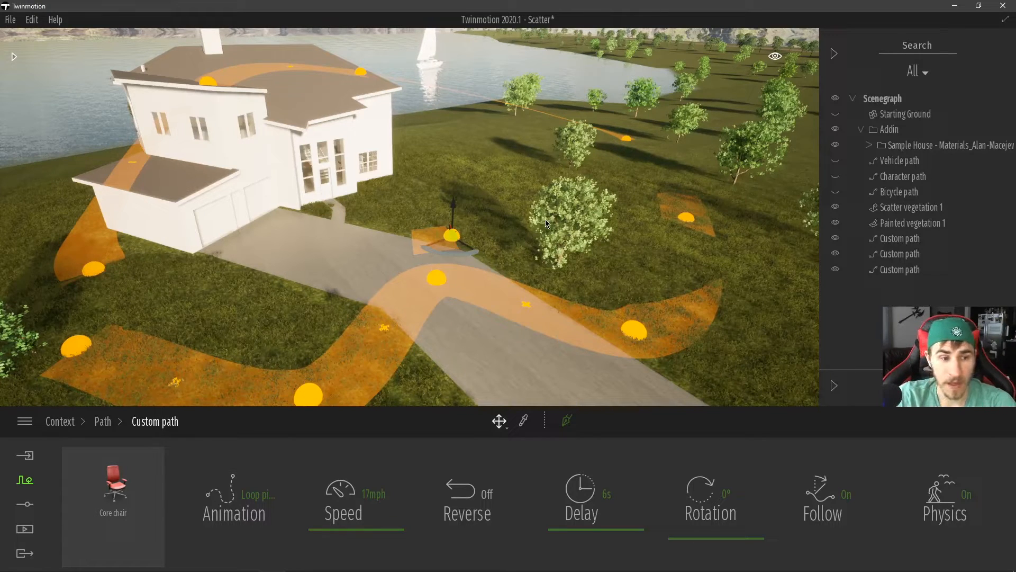
- Set the chair path's delay to 0 s and its speed to 44 mph, with Physics turned off
left_click_drag(594, 540, 598, 553)
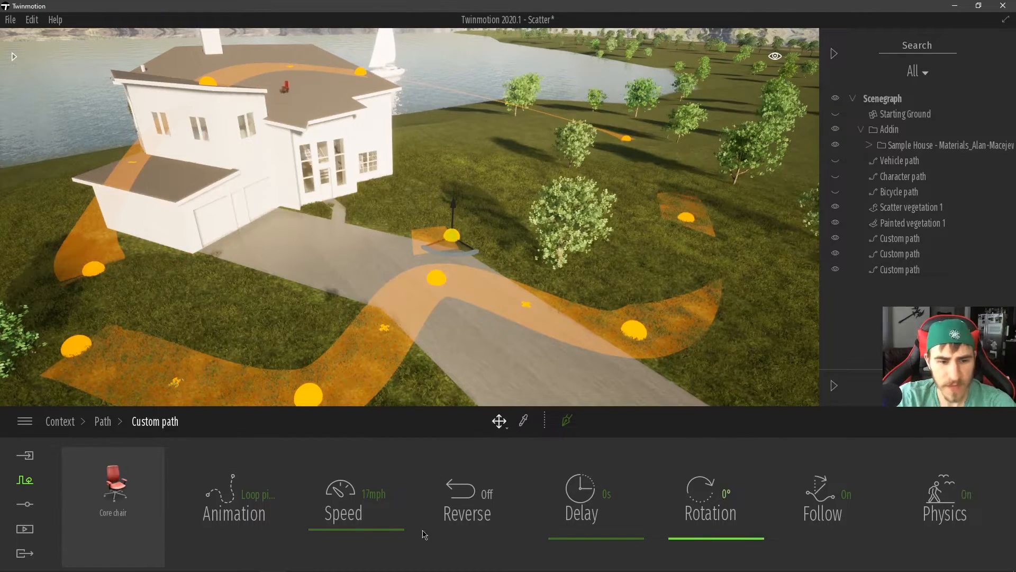
left_click(941, 511)
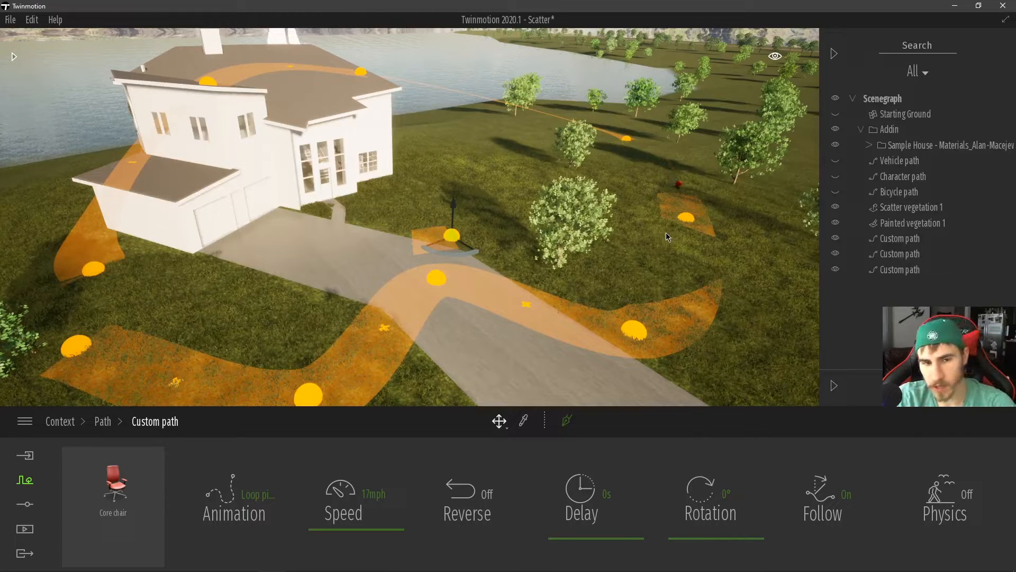
left_click_drag(328, 497, 374, 518)
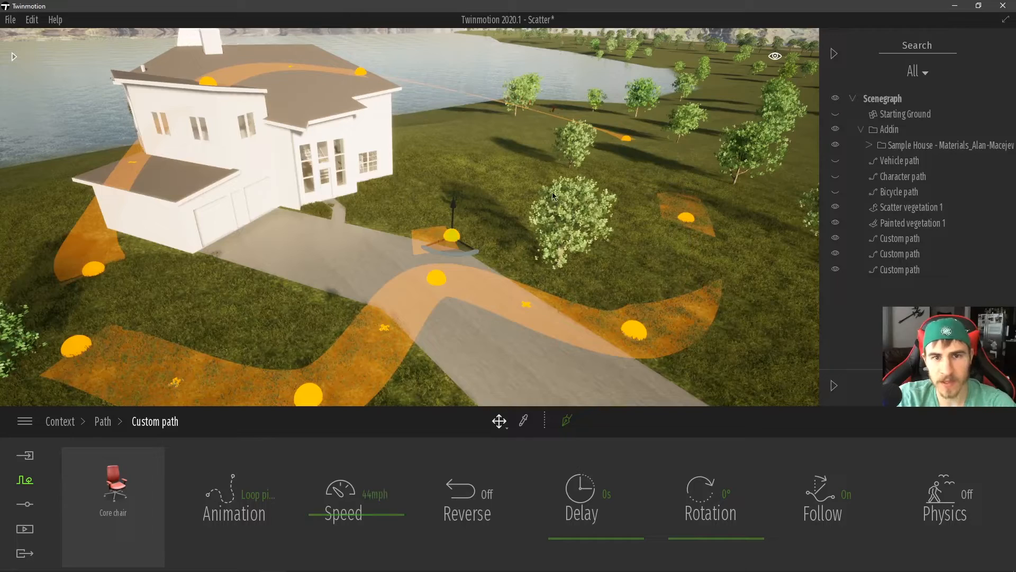
- Turn Physics back on for the chair's path and, after testing Reverse, leave it off
right_click_drag(596, 199, 555, 198)
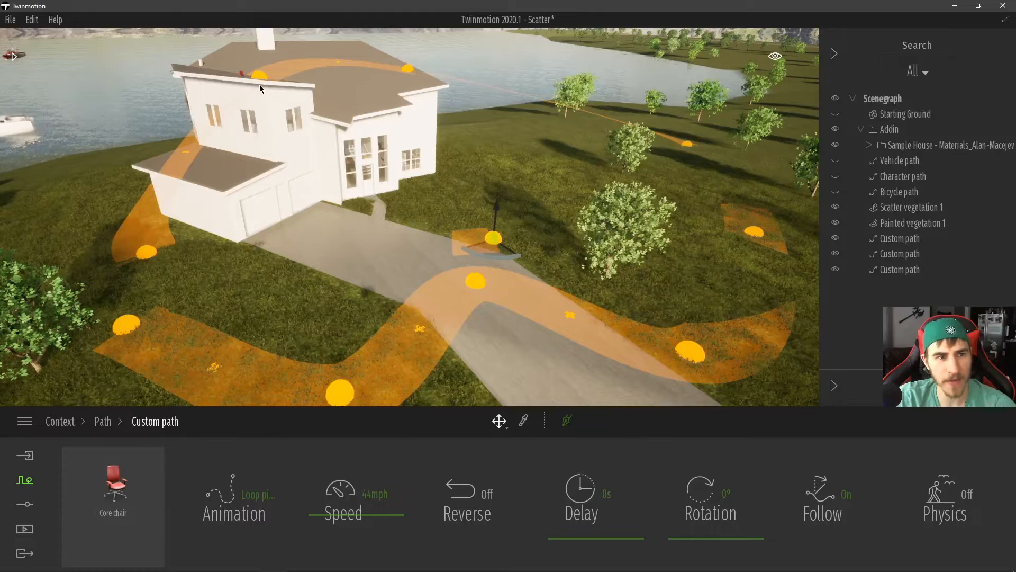
left_click(512, 258)
left_click(949, 488)
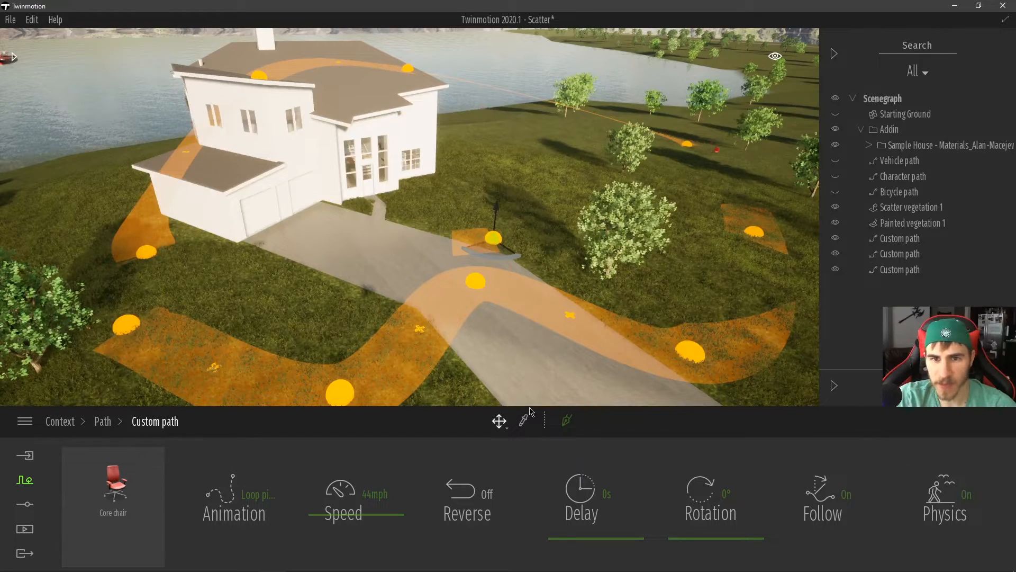
left_click(490, 521)
left_click(492, 522)
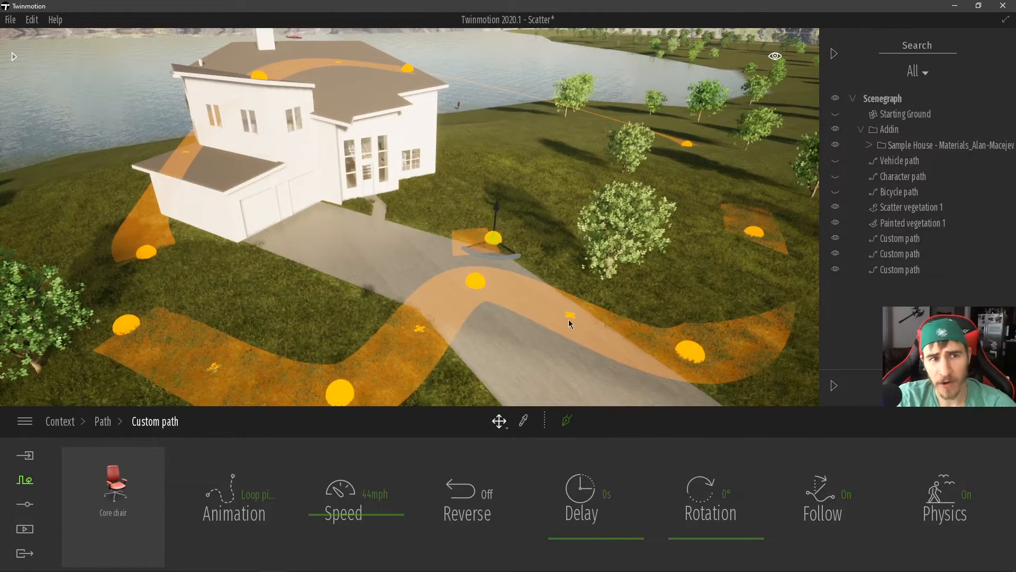
right_click_drag(494, 238, 529, 222)
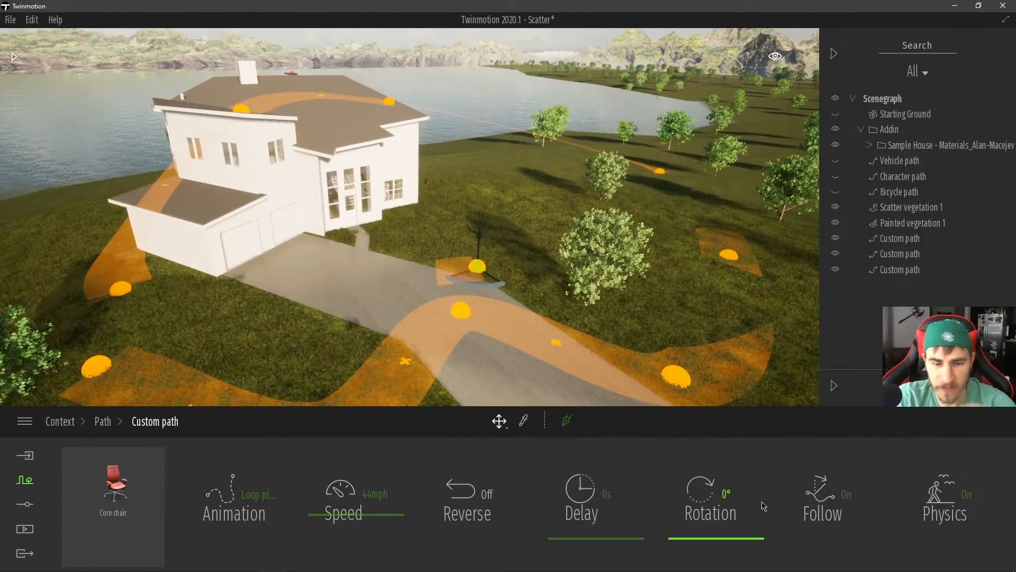